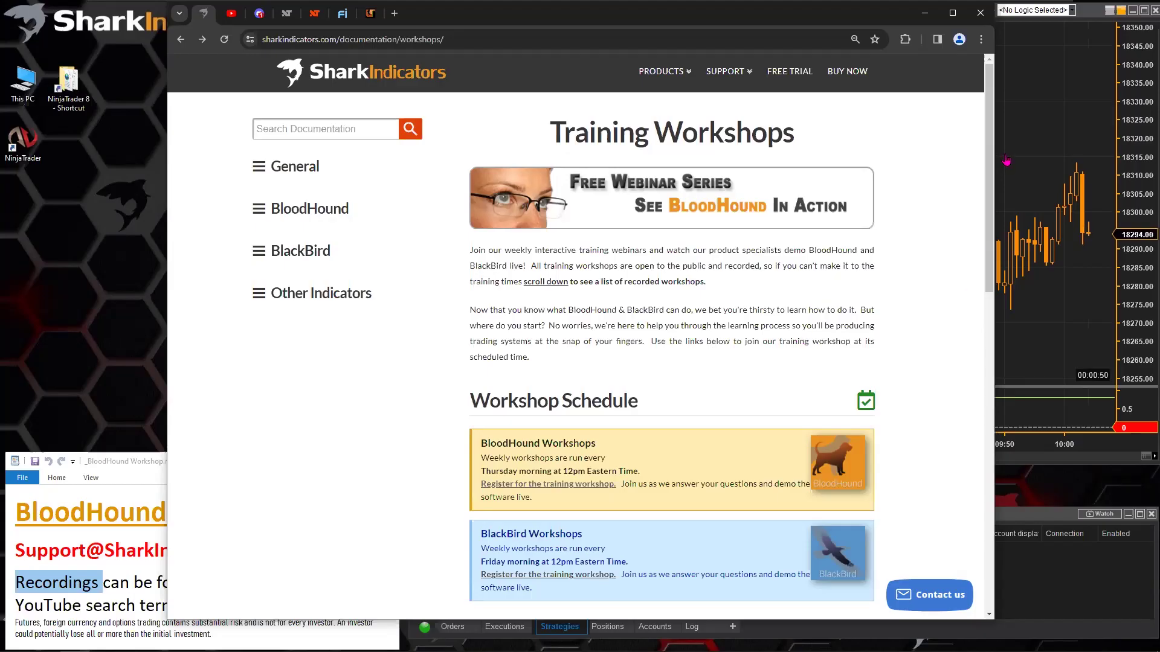
Minimize the Chrome workshops page to reveal the NinjaTrader chart.
{"action": "left_click", "coordinate": [925, 13]}
Open the BloodHound editor and save the empty logic as template Si-BHWorkshop20240314.
{"action": "left_click", "coordinate": [826, 11]}
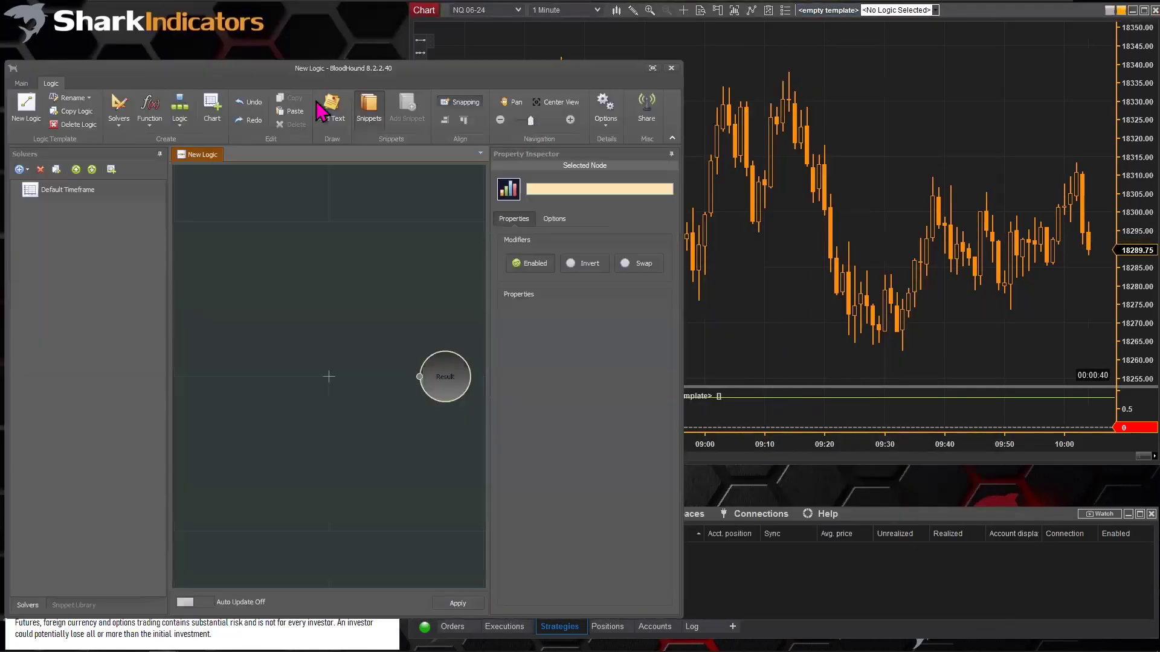
{"action": "left_click_drag", "start_coordinate": [266, 68], "coordinate": [263, 9]}
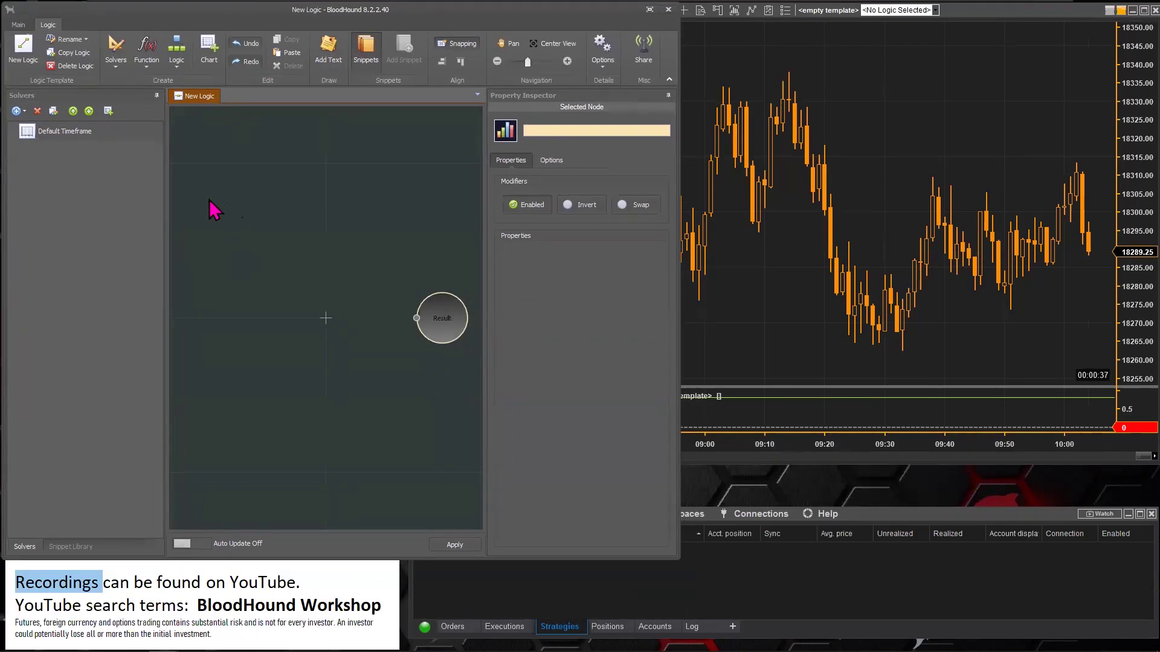
{"action": "left_click", "coordinate": [20, 25]}
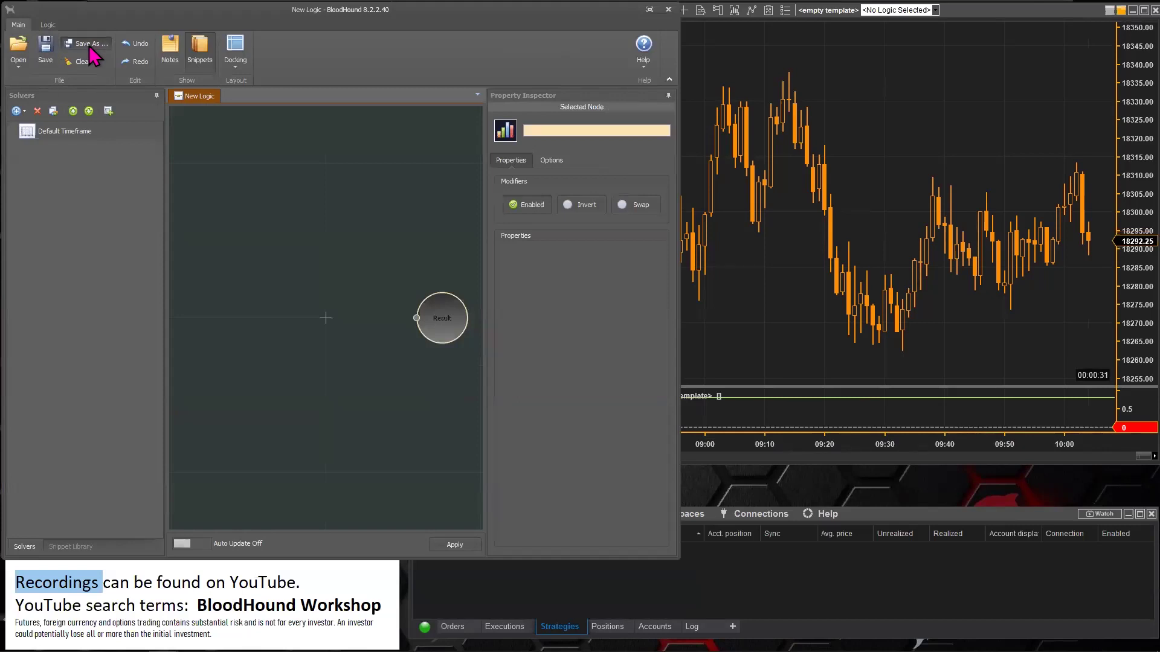
{"action": "key", "text": "ctrl+o"}
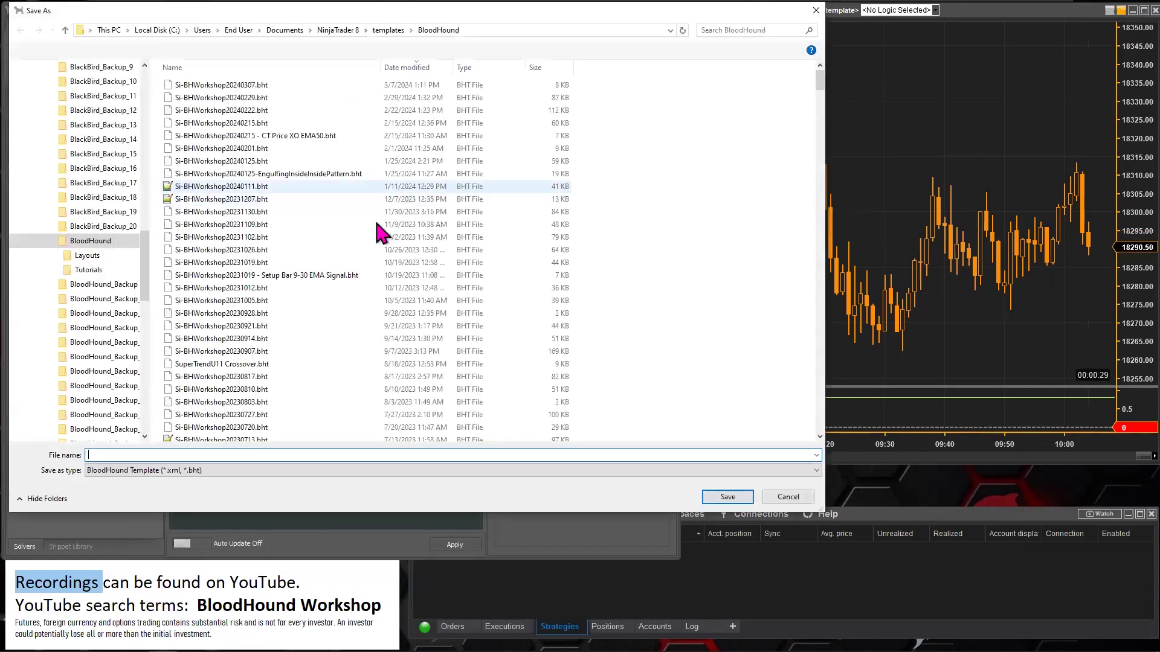
{"action": "left_click", "coordinate": [374, 187]}
{"action": "left_click", "coordinate": [727, 506]}
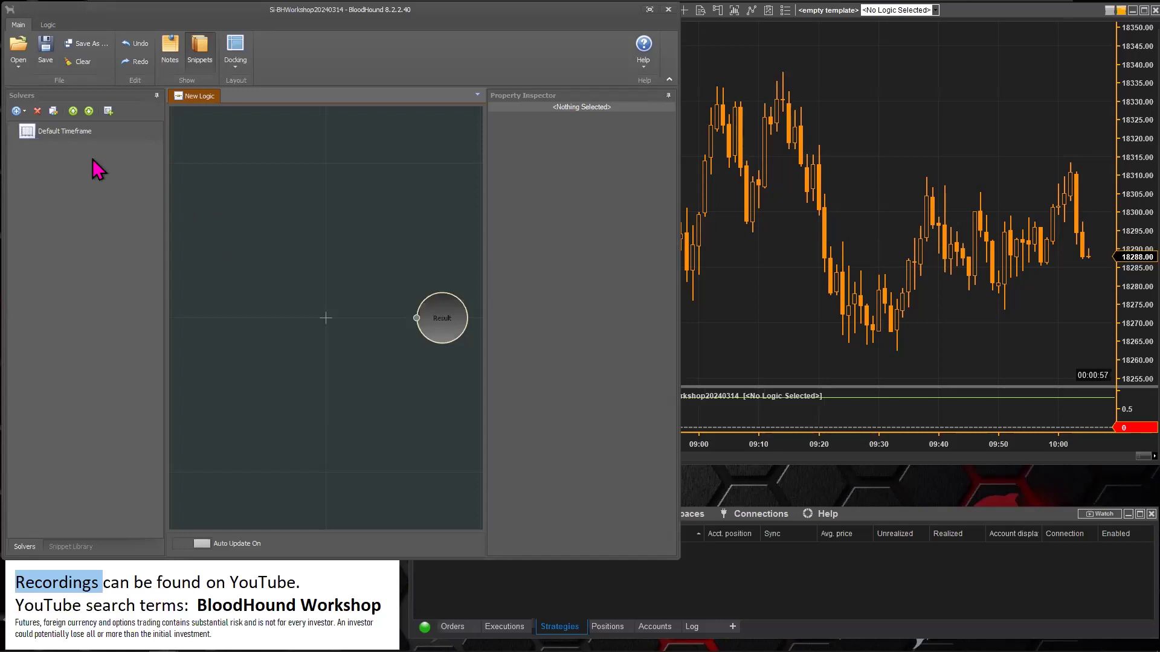
Add a new Chart solver named Daily with its period type set to Day.
{"action": "left_click", "coordinate": [856, 111]}
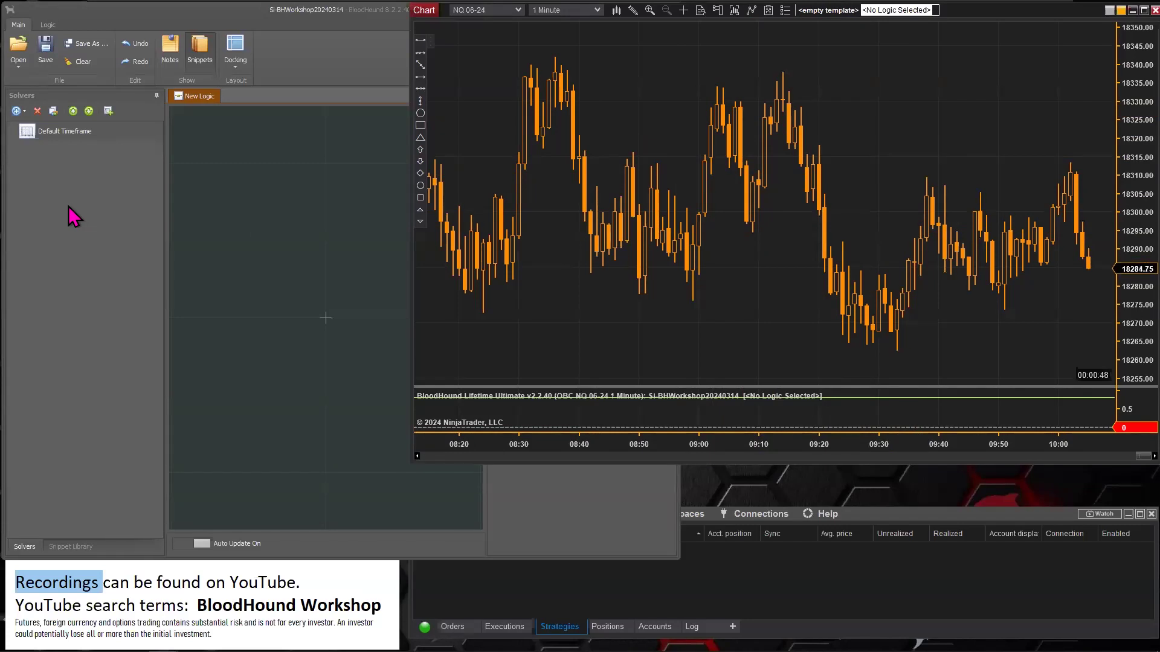
{"action": "left_click", "coordinate": [75, 158]}
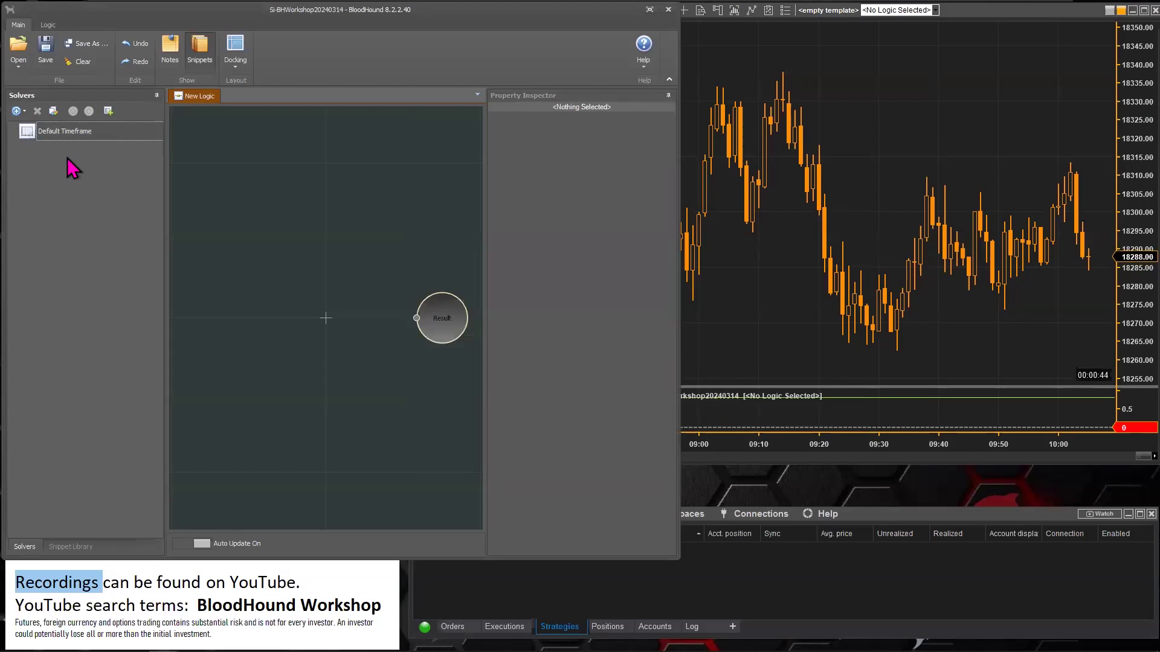
{"action": "right_click", "coordinate": [67, 158]}
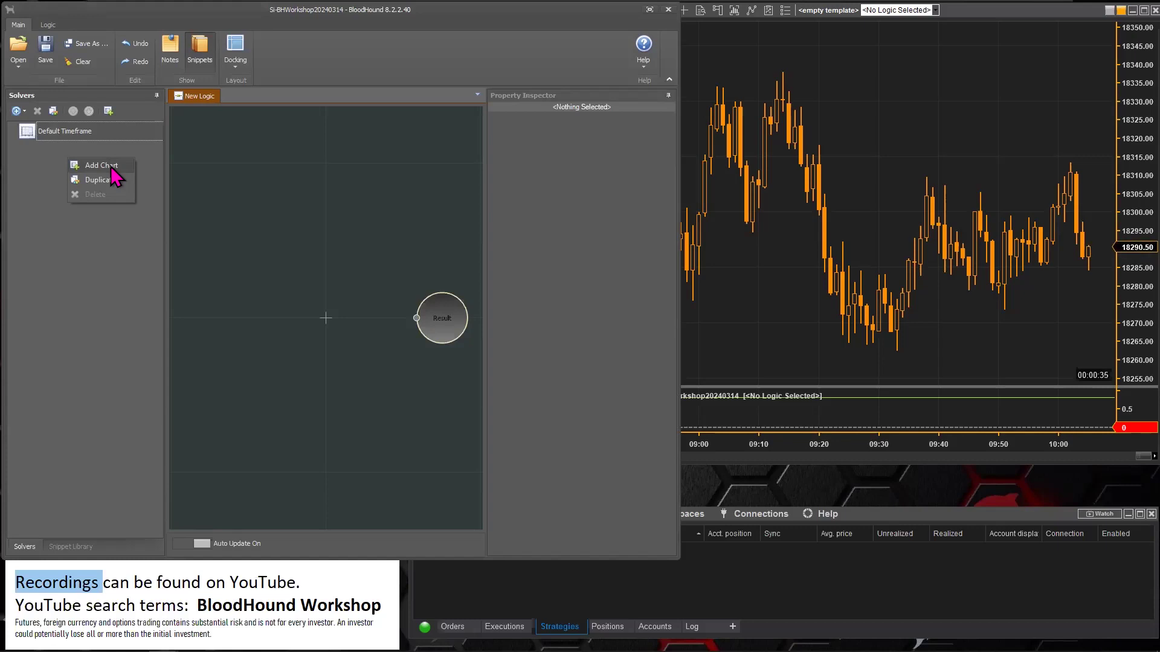
{"action": "left_click", "coordinate": [111, 168]}
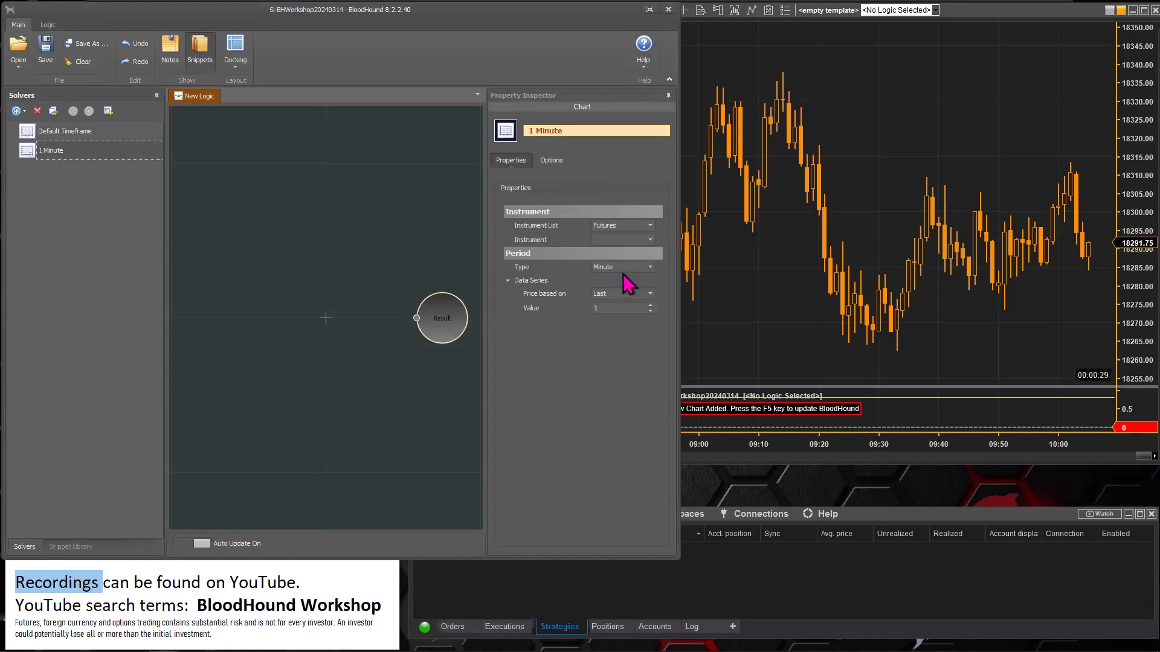
{"action": "left_click", "coordinate": [650, 268]}
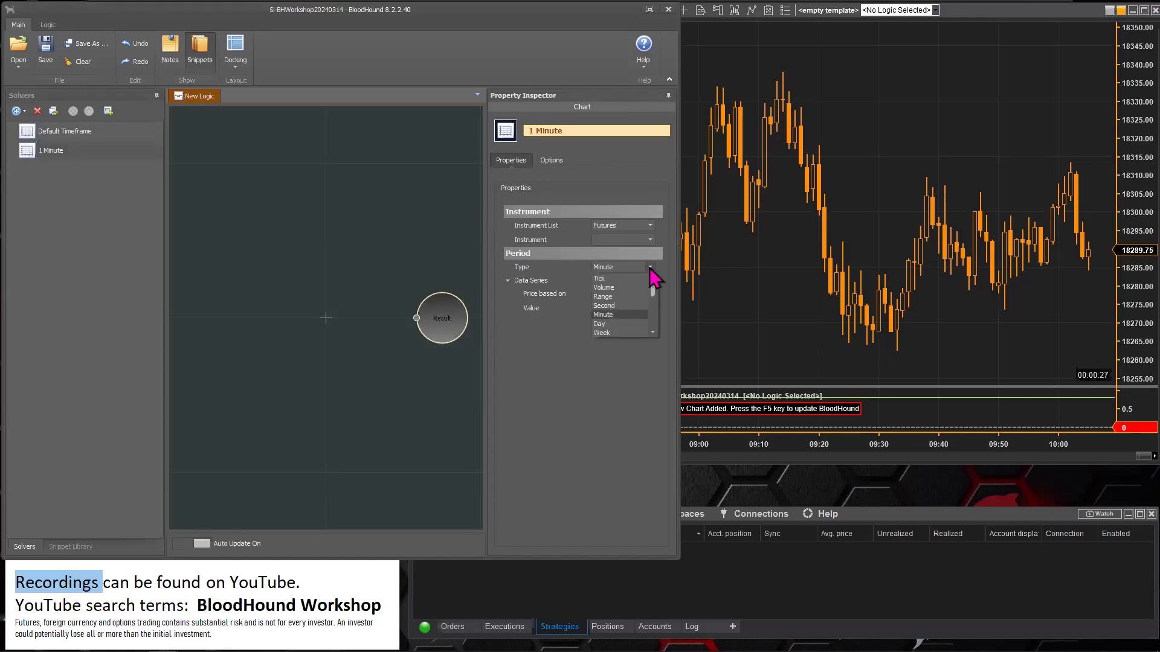
{"action": "left_click", "coordinate": [615, 314]}
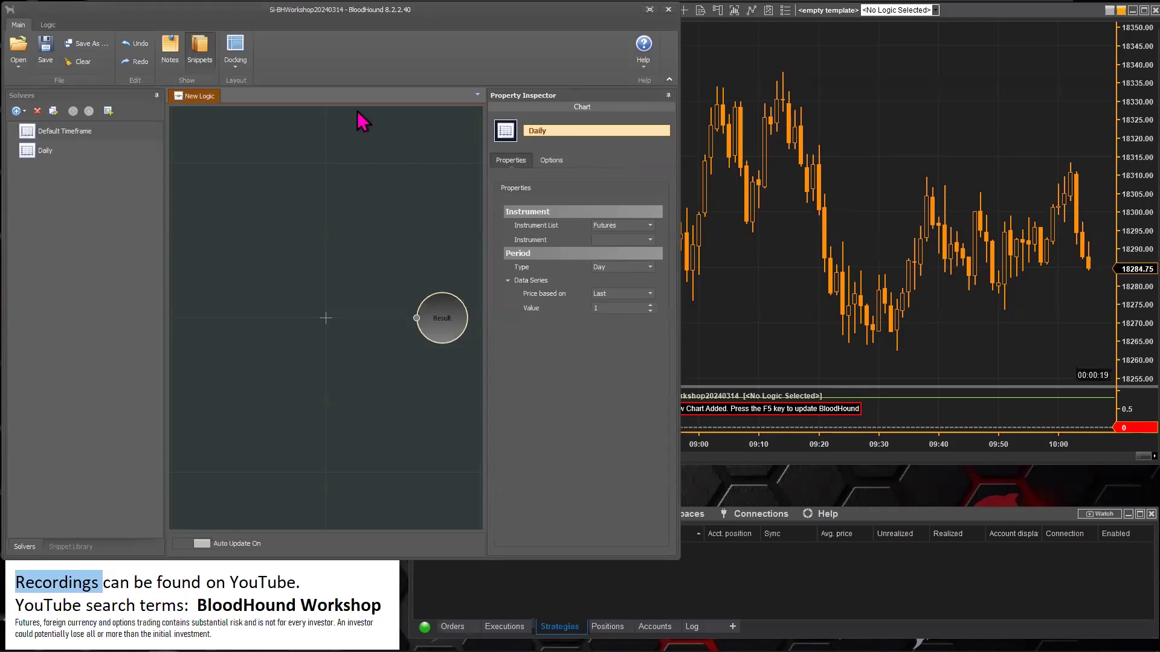
{"action": "left_click_drag", "start_coordinate": [231, 12], "coordinate": [237, 78]}
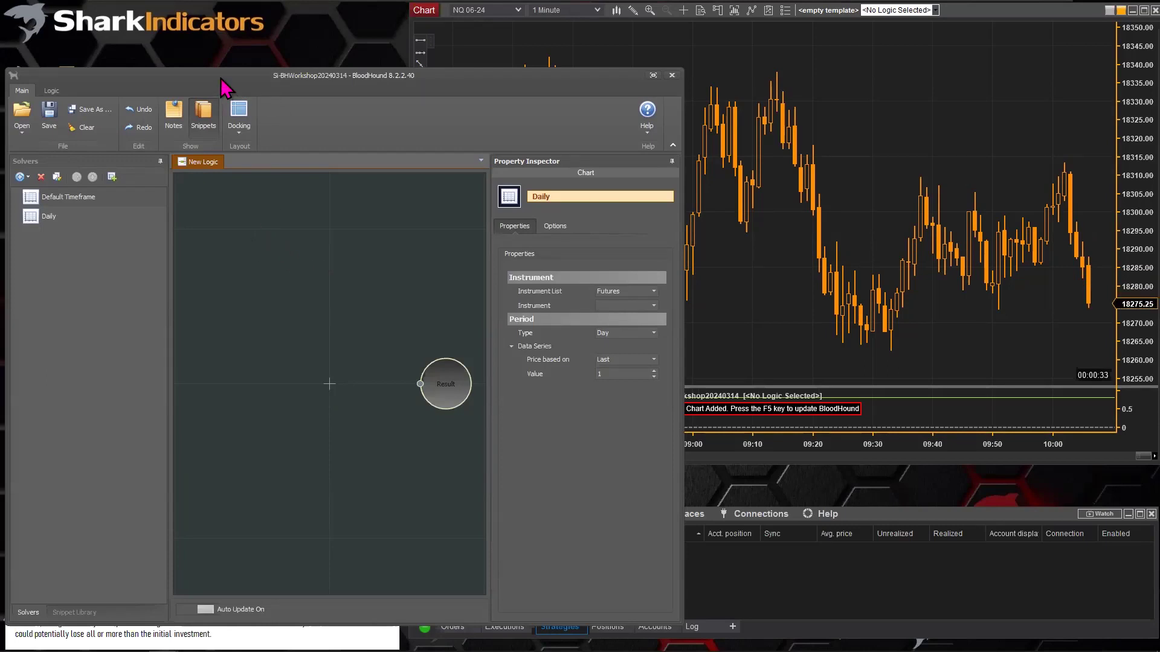
{"action": "left_click_drag", "start_coordinate": [221, 80], "coordinate": [221, 68]}
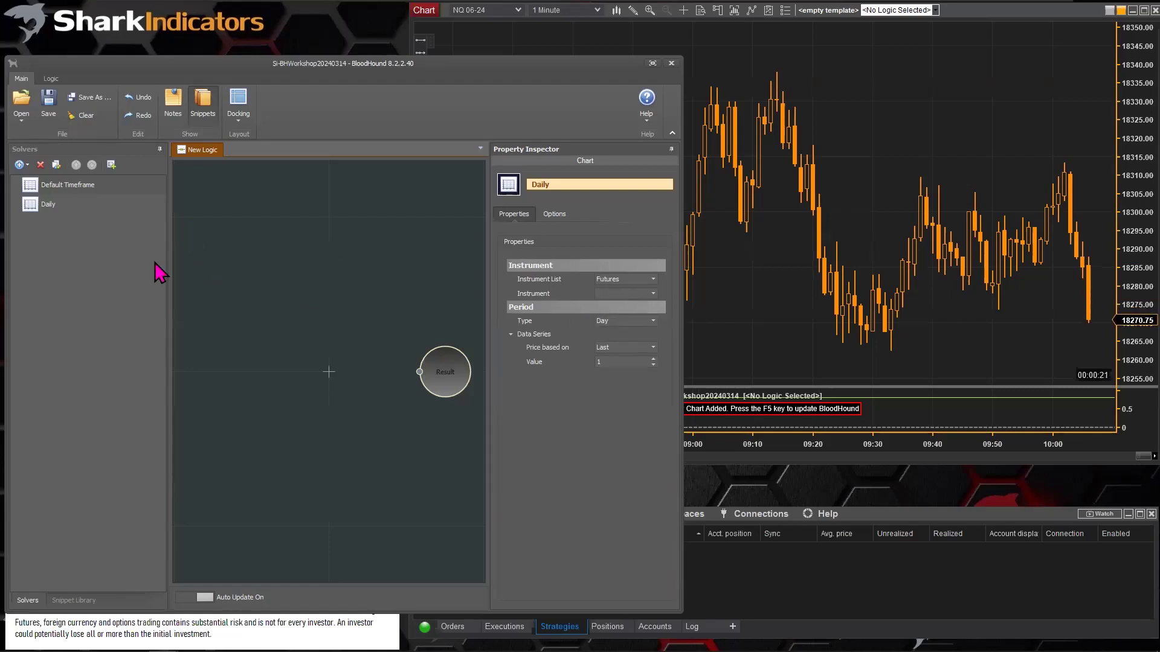
{"action": "left_click", "coordinate": [48, 210]}
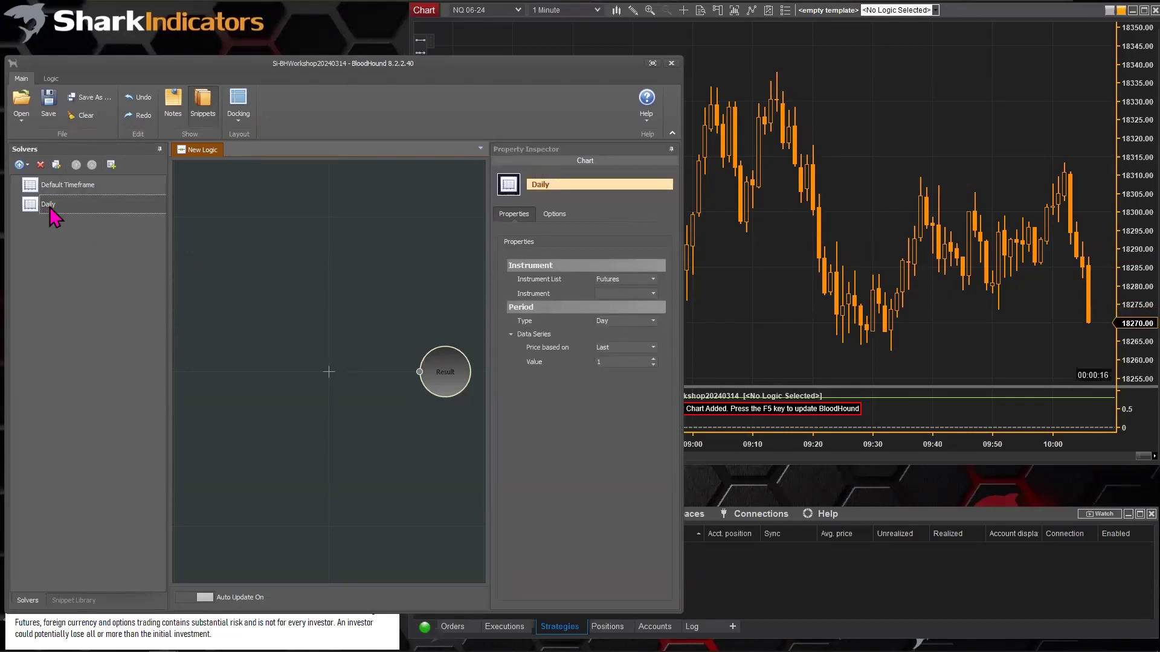
Add a Threshold node on the Daily solver and connect it to Result.
{"action": "right_click", "coordinate": [51, 208]}
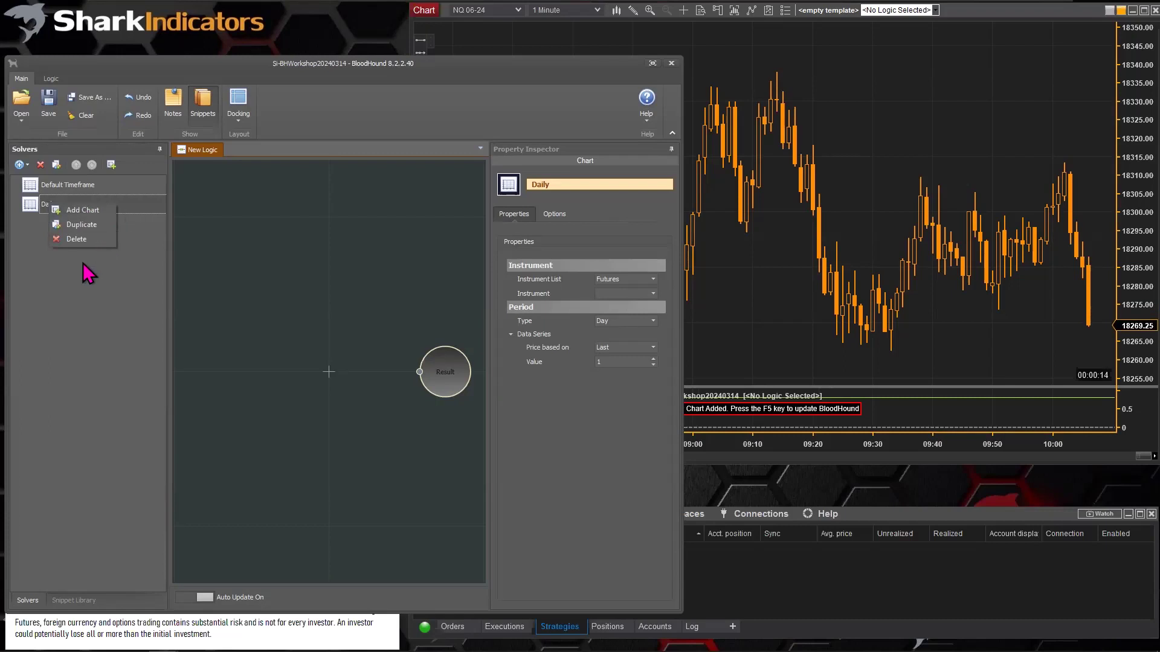
{"action": "left_click", "coordinate": [284, 277]}
{"action": "right_click", "coordinate": [256, 255]}
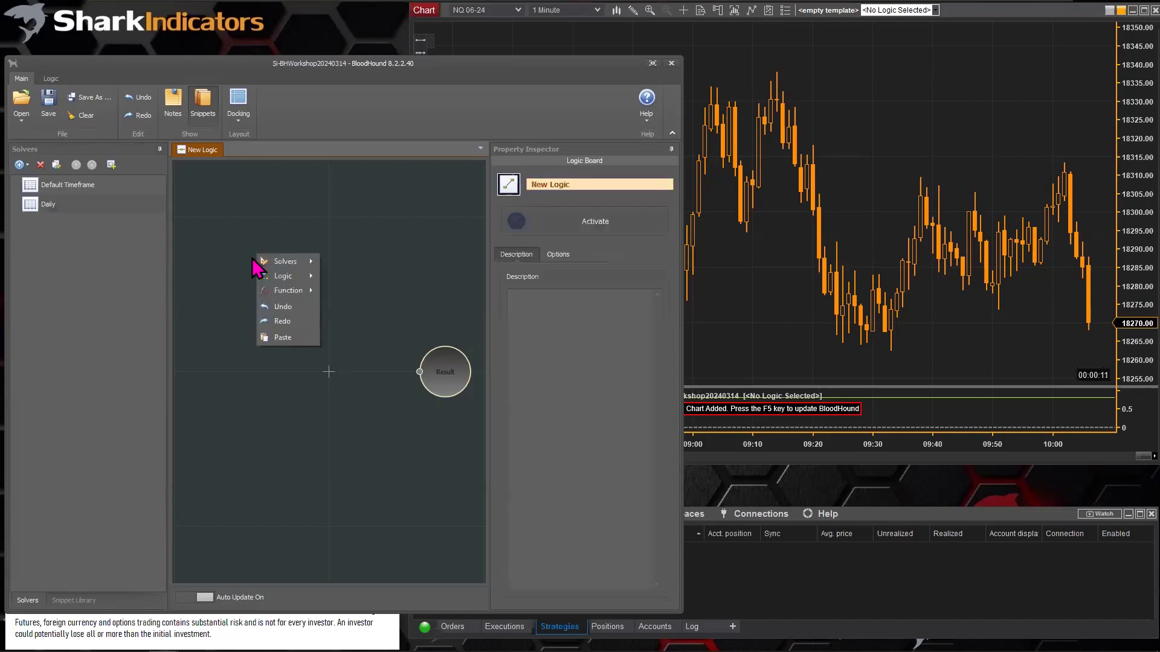
{"action": "mouse_move", "coordinate": [275, 262]}
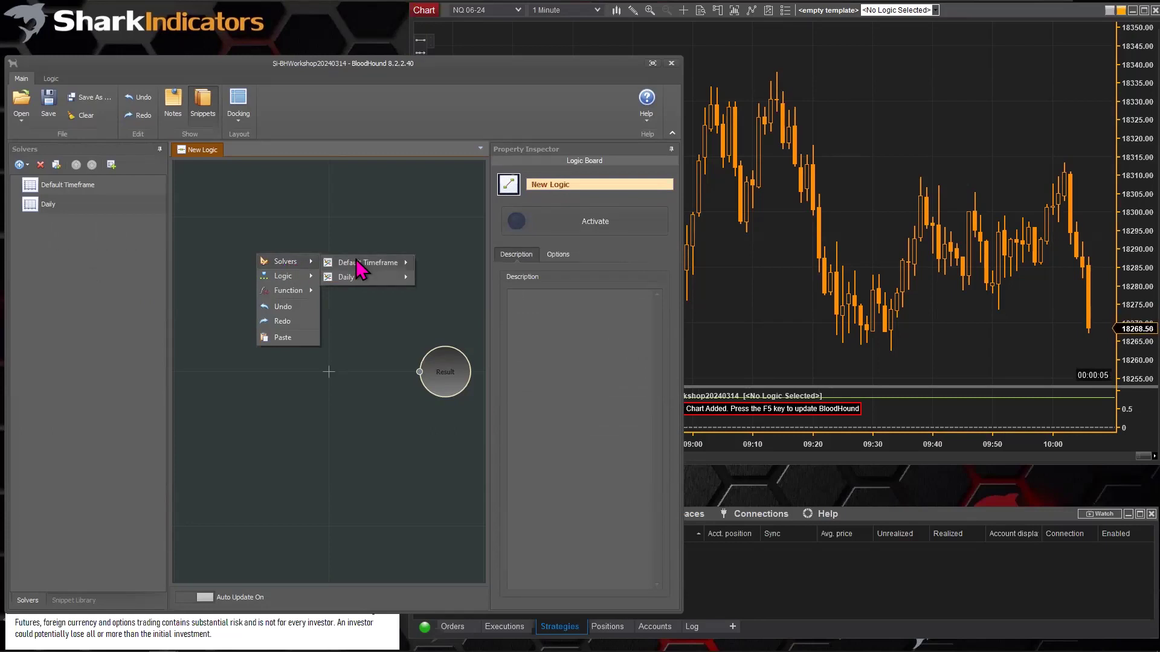
{"action": "mouse_move", "coordinate": [359, 275]}
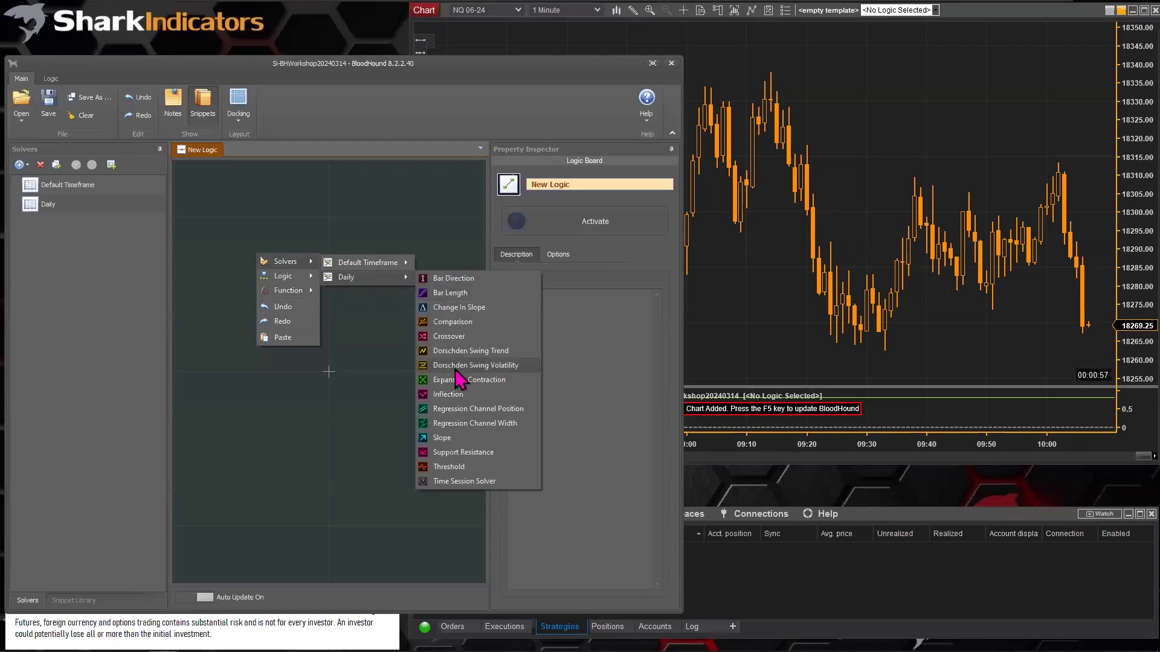
{"action": "left_click", "coordinate": [445, 468]}
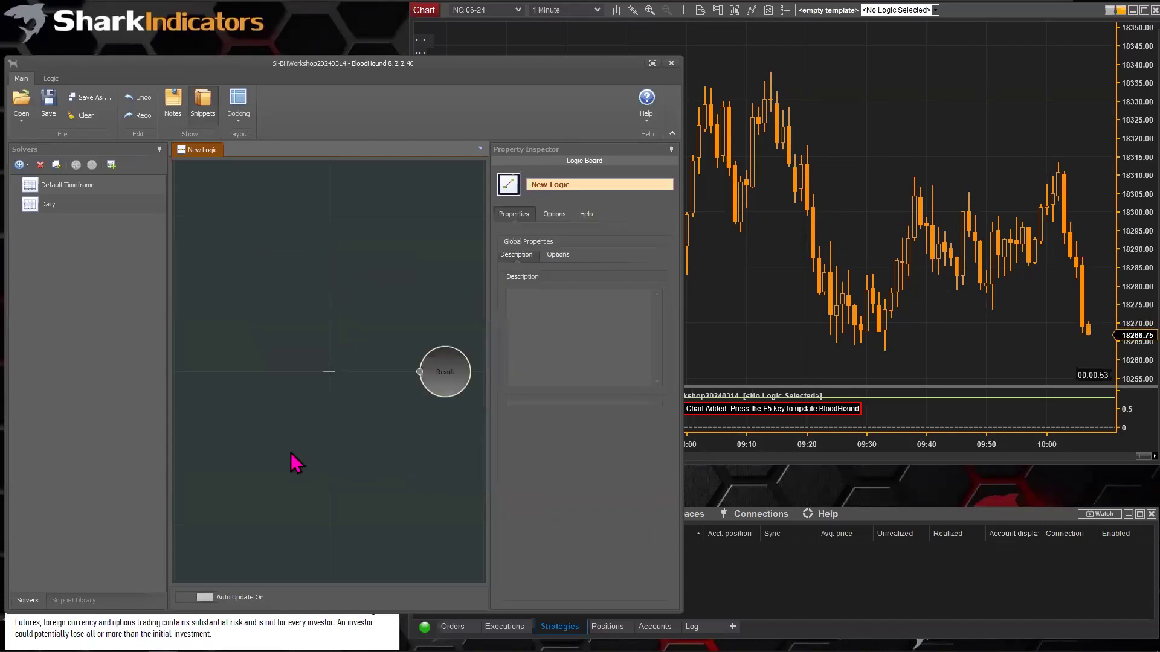
{"action": "left_click_drag", "start_coordinate": [306, 278], "coordinate": [352, 379]}
Rename the threshold node to 'Daily ATR > 50pt'.
{"action": "double_click", "coordinate": [528, 185]}
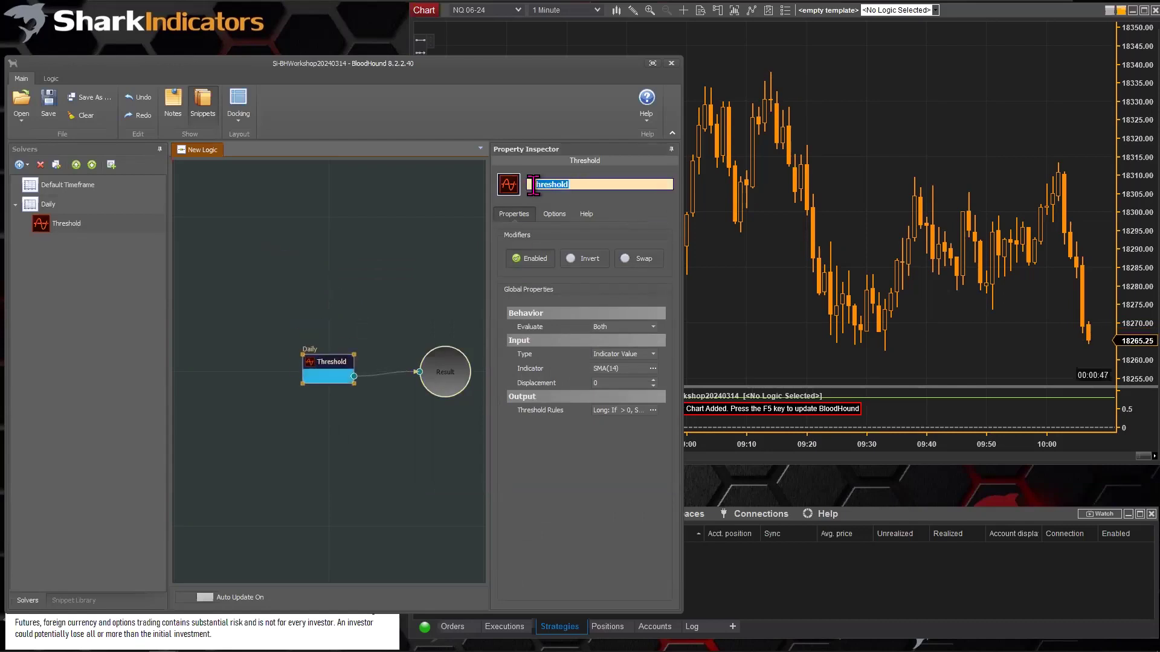
{"action": "type", "text": "Daily "}
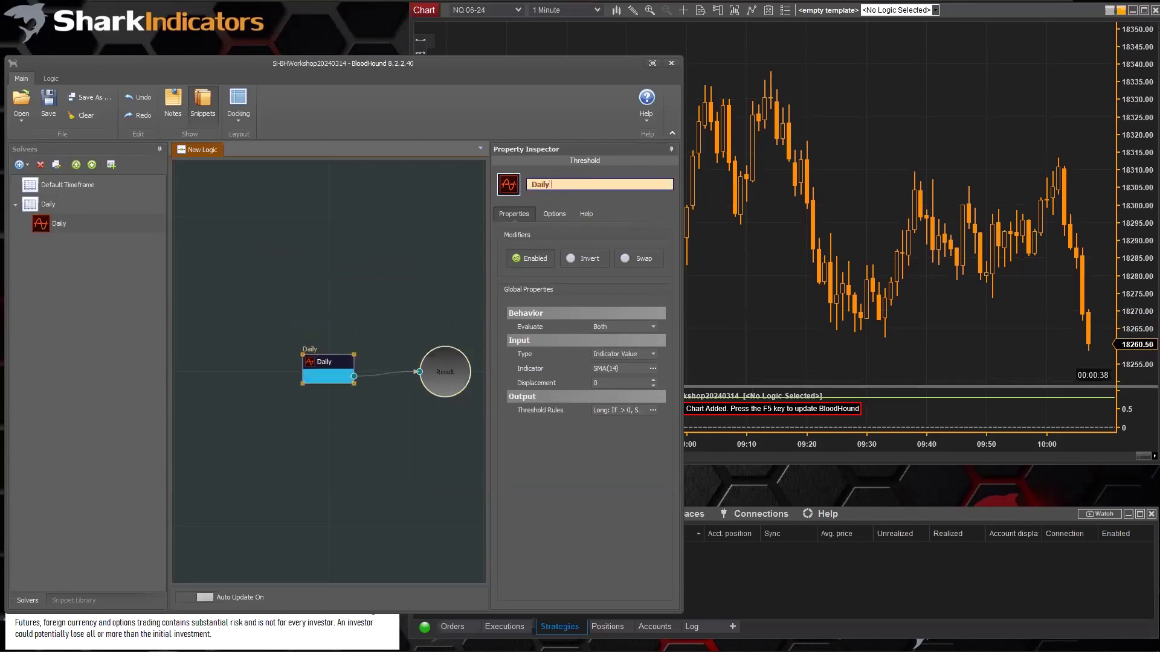
{"action": "type", "text": "ATR > 5"}
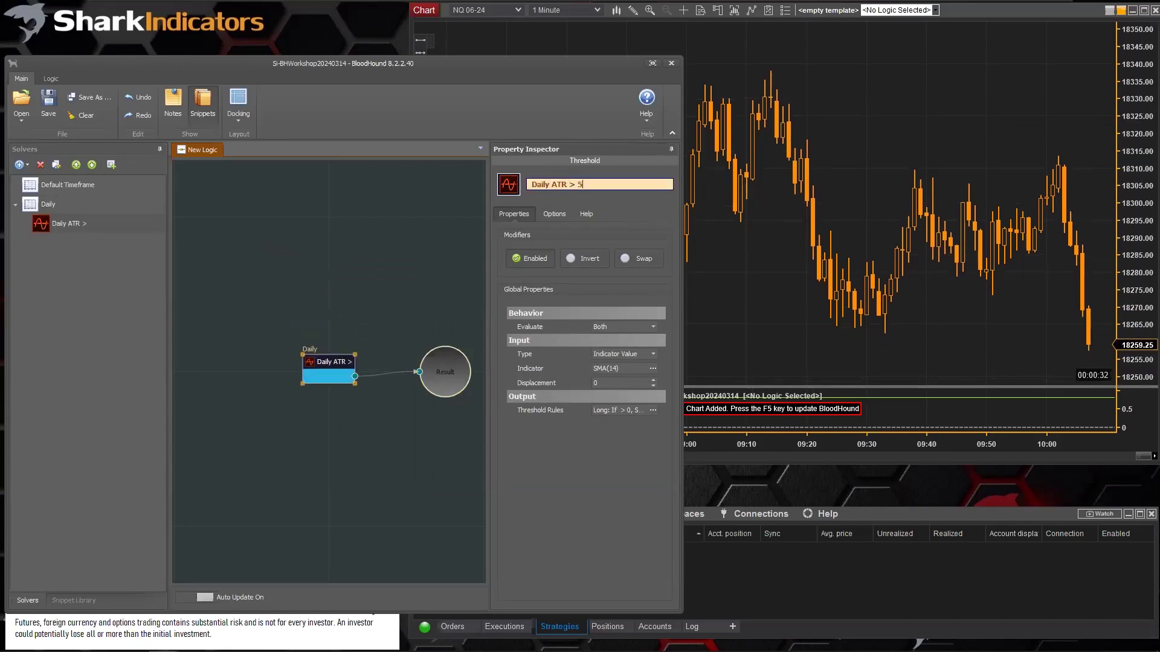
{"action": "type", "text": "0"}
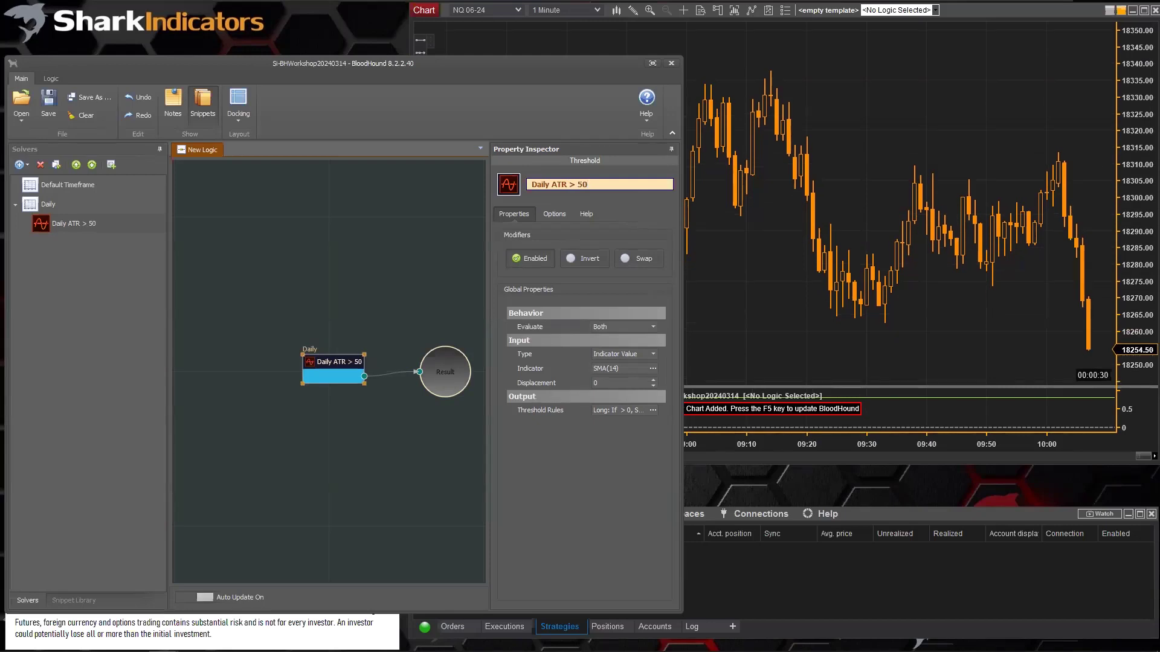
{"action": "type", "text": "pt"}
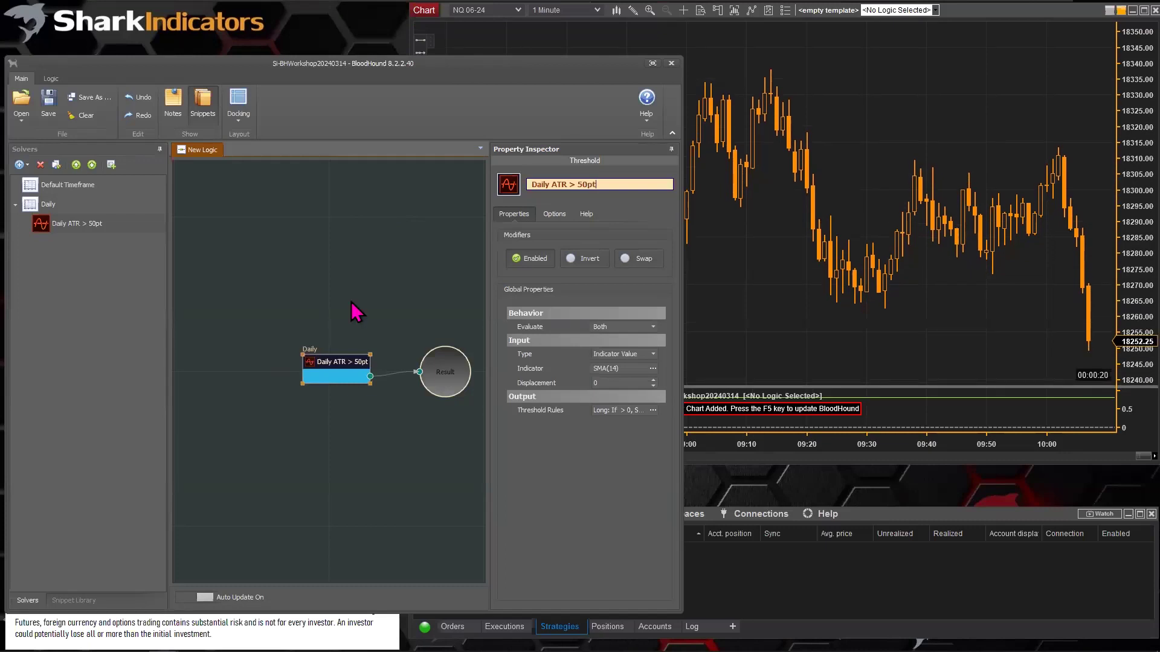
{"action": "left_click_drag", "start_coordinate": [322, 361], "coordinate": [327, 357]}
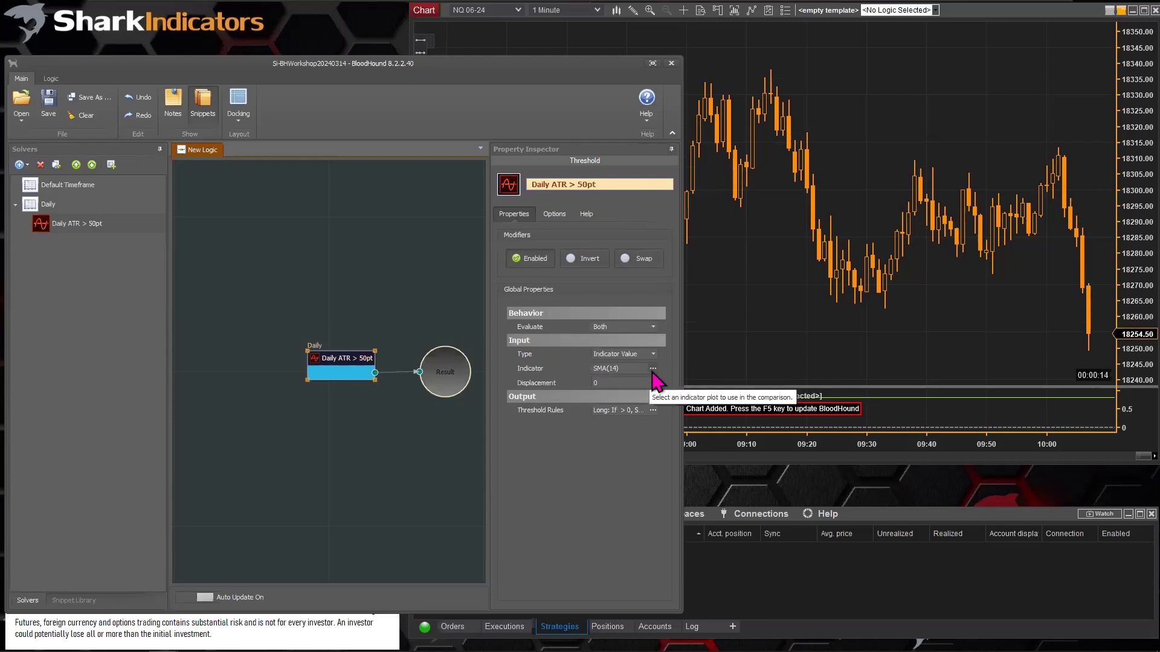
Pick ATR as the threshold input and change its period from 14 to 22.
{"action": "left_click", "coordinate": [653, 369]}
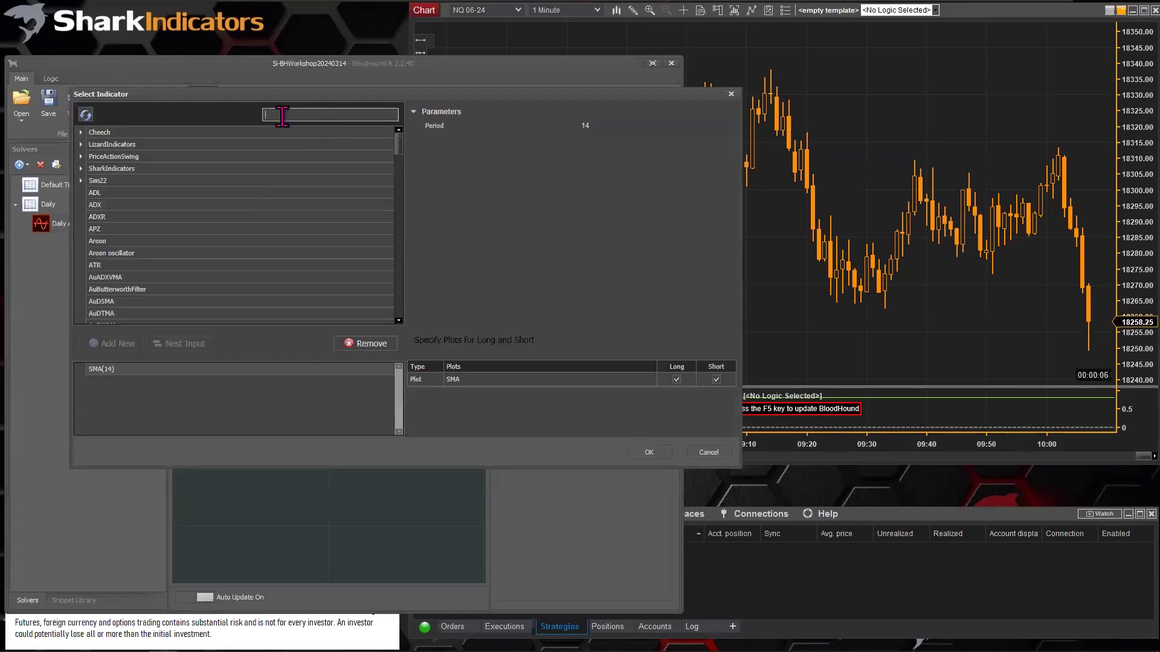
{"action": "left_click", "coordinate": [109, 266]}
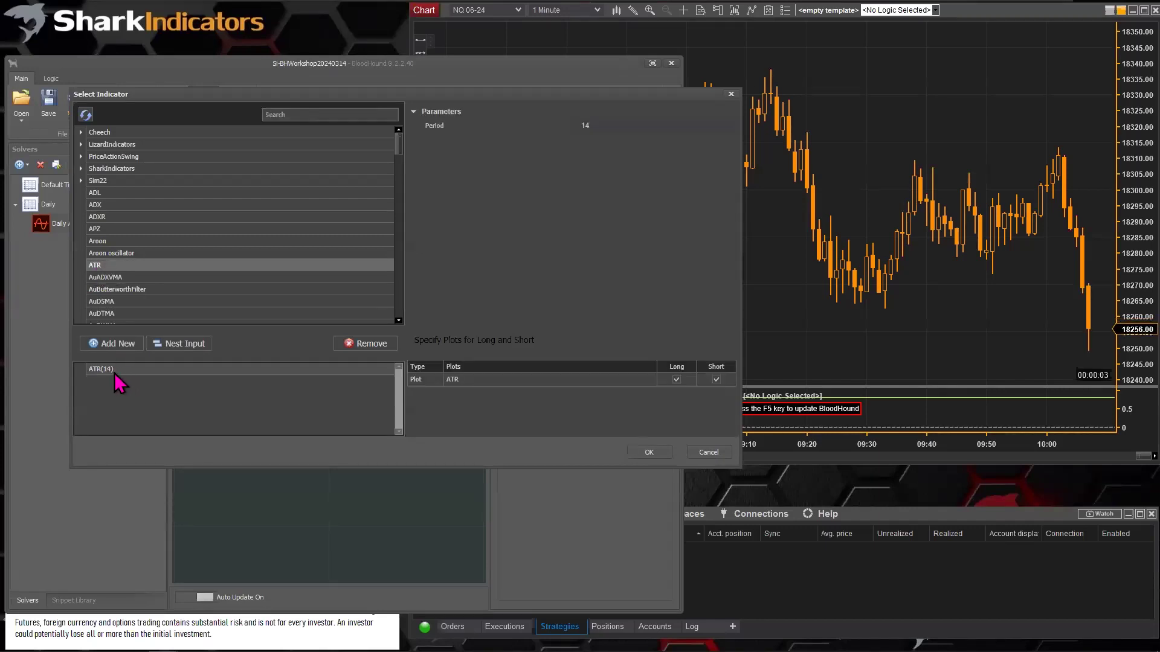
{"action": "left_click", "coordinate": [115, 370]}
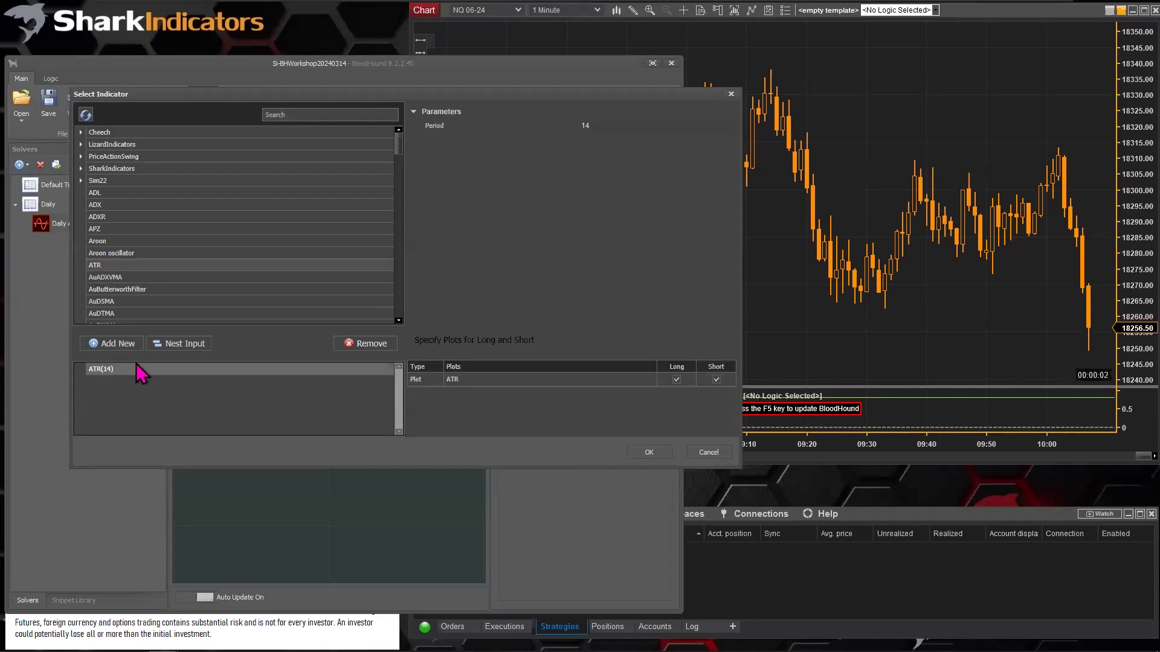
{"action": "left_click", "coordinate": [598, 125]}
{"action": "type", "text": "2"}
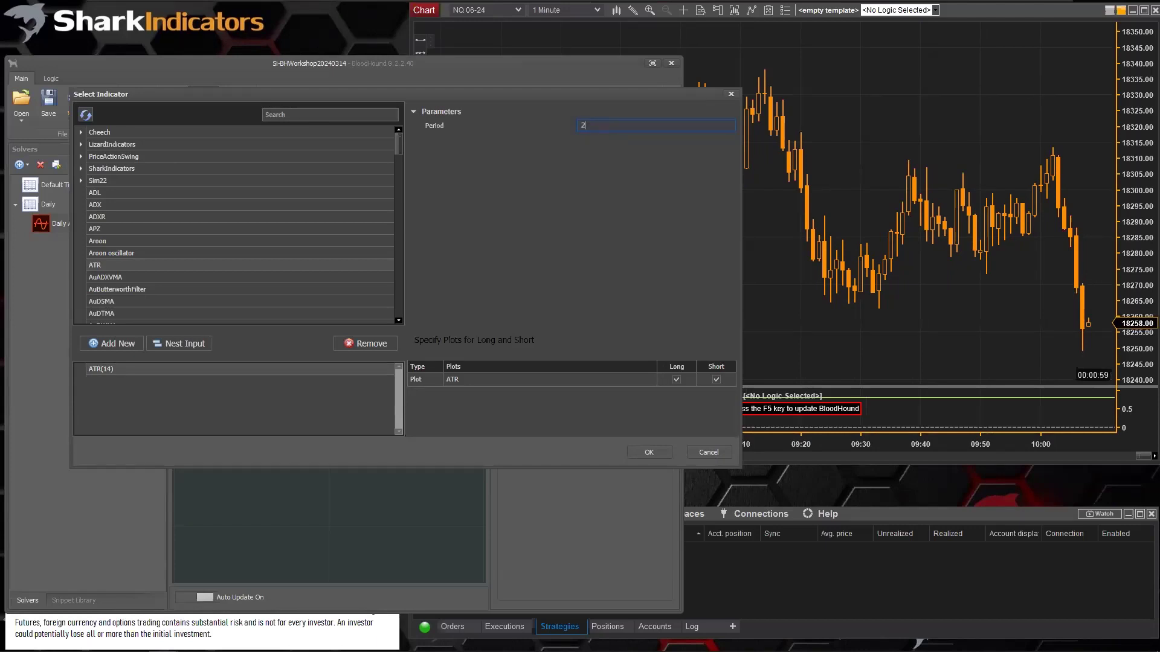
{"action": "type", "text": "2"}
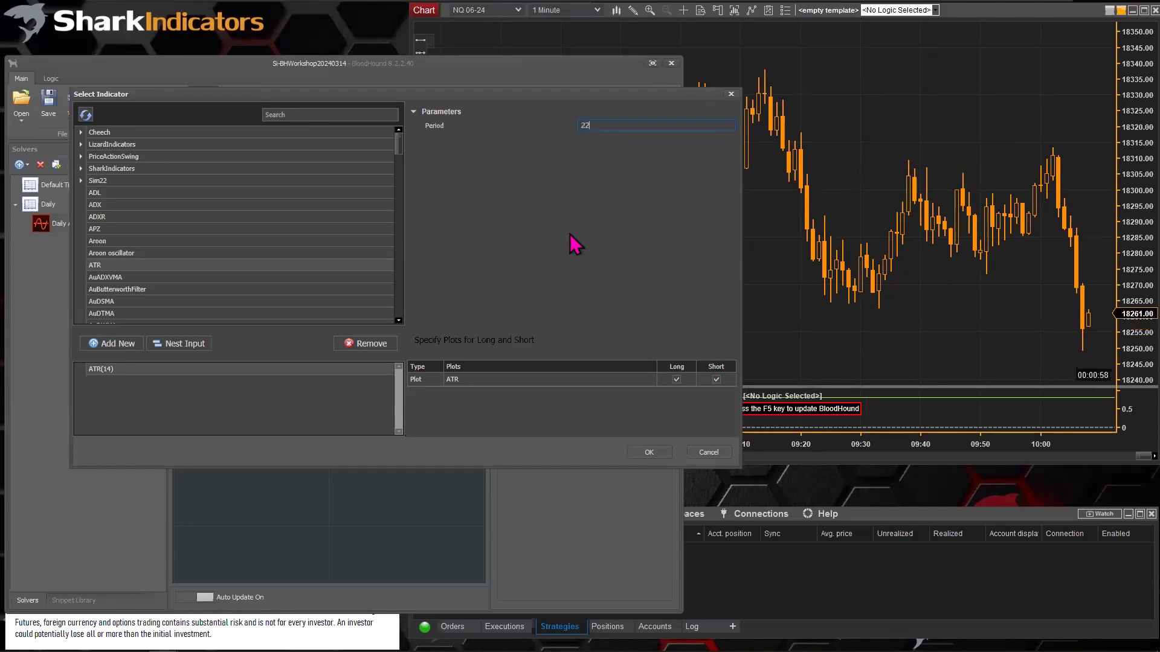
{"action": "left_click", "coordinate": [643, 451]}
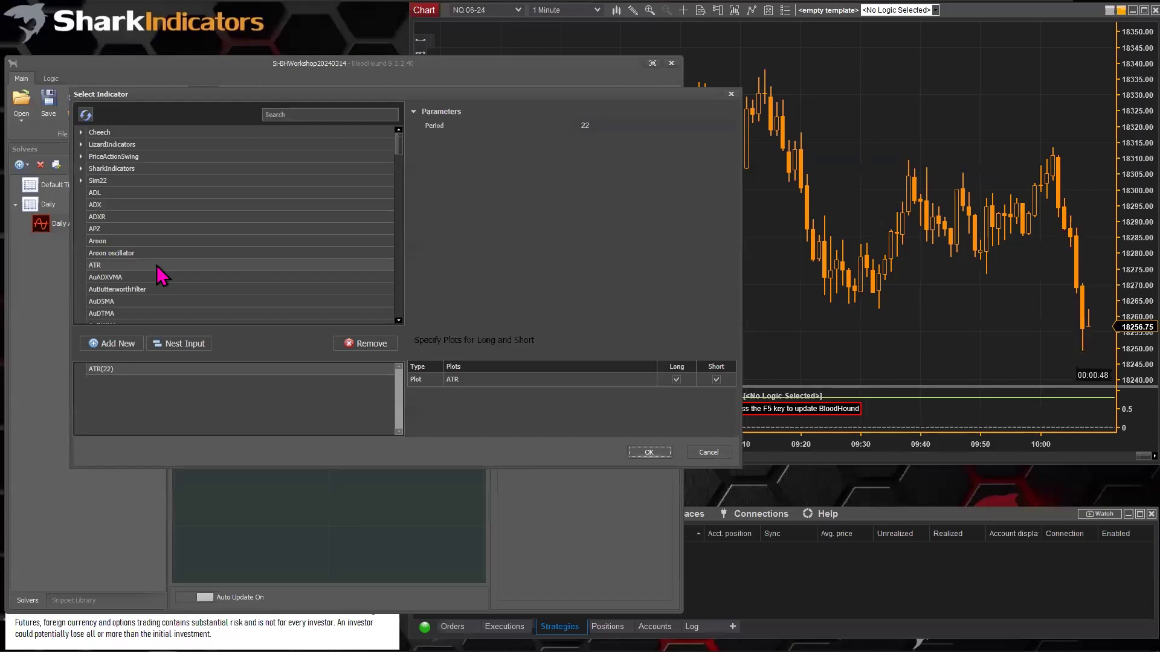
Scroll down the indicator list and preview the EMA indicator's settings.
{"action": "scroll", "coordinate": [157, 266], "scroll_direction": "down", "scroll_amount": 2}
{"action": "scroll", "coordinate": [158, 264], "scroll_direction": "down", "scroll_amount": 4}
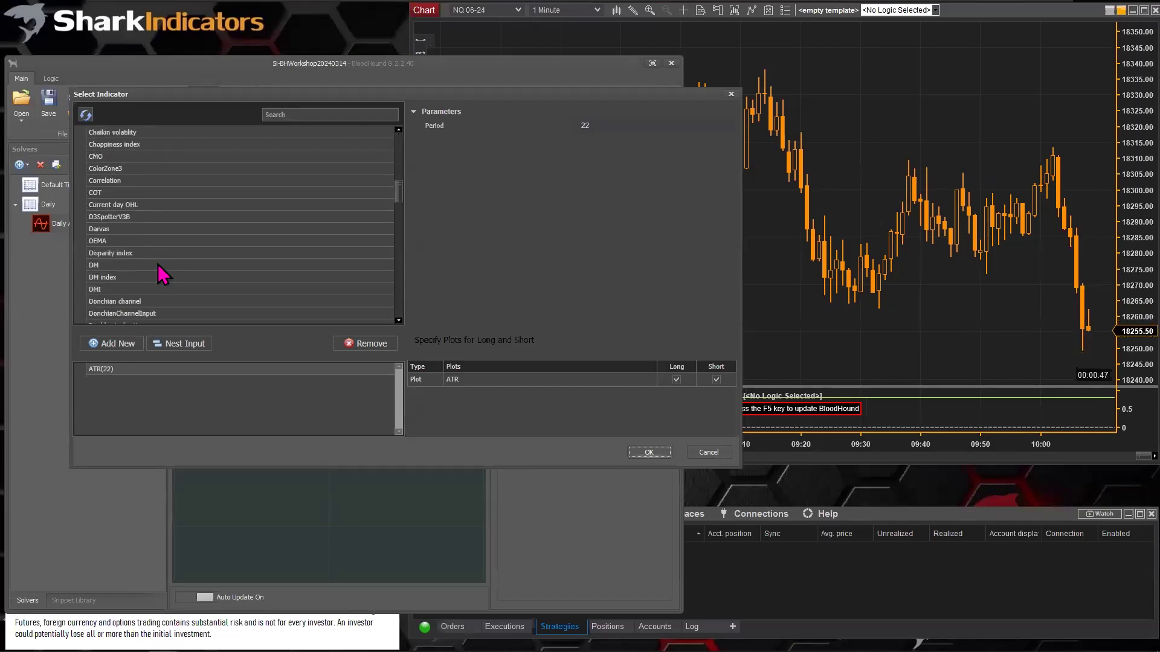
{"action": "scroll", "coordinate": [157, 263], "scroll_direction": "down", "scroll_amount": 2}
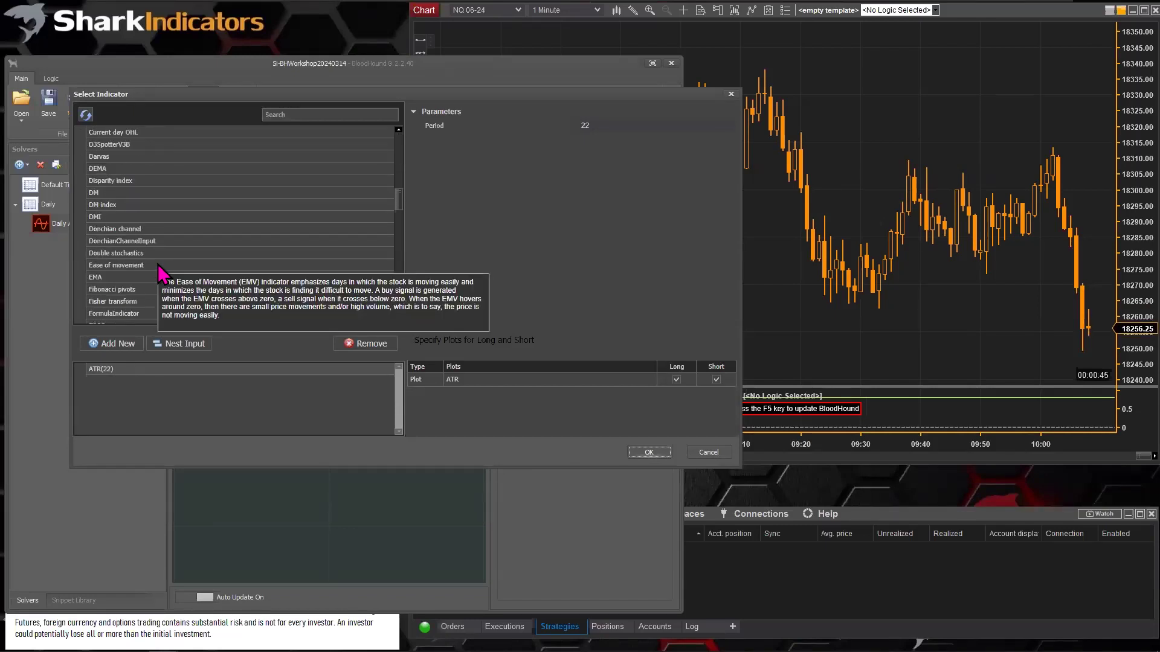
{"action": "scroll", "coordinate": [158, 263], "scroll_direction": "down", "scroll_amount": 2}
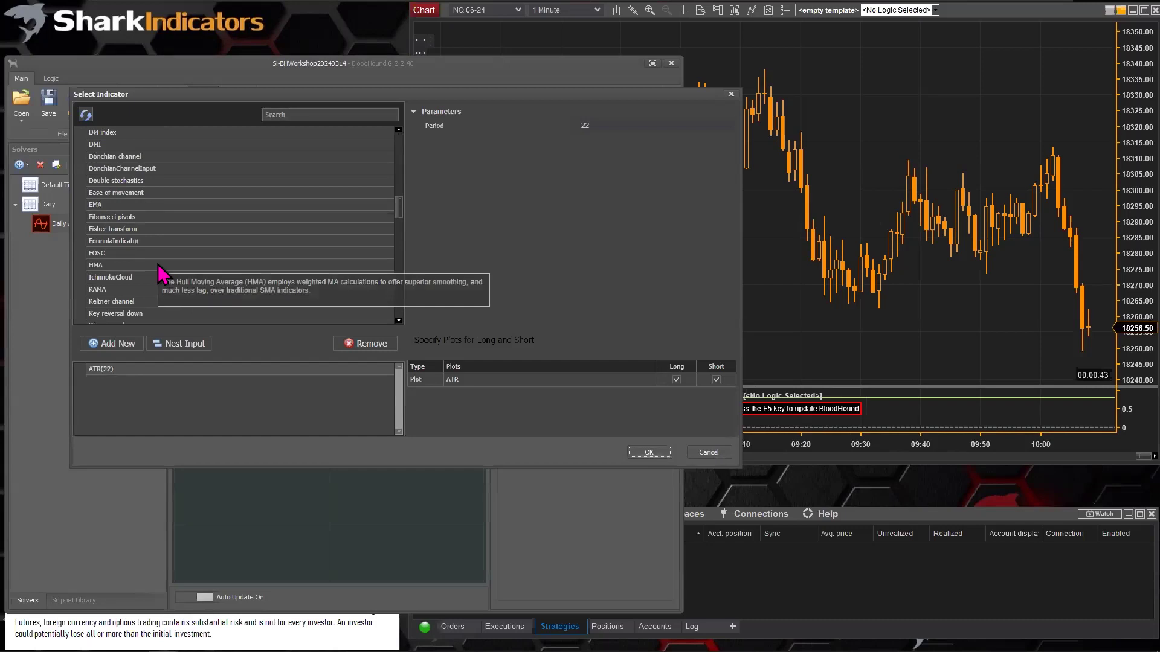
{"action": "left_click", "coordinate": [97, 208]}
Nest a 14-period SMA inside the ATR, making the input ATR(SMA(14),22).
{"action": "scroll", "coordinate": [166, 278], "scroll_direction": "down", "scroll_amount": 4}
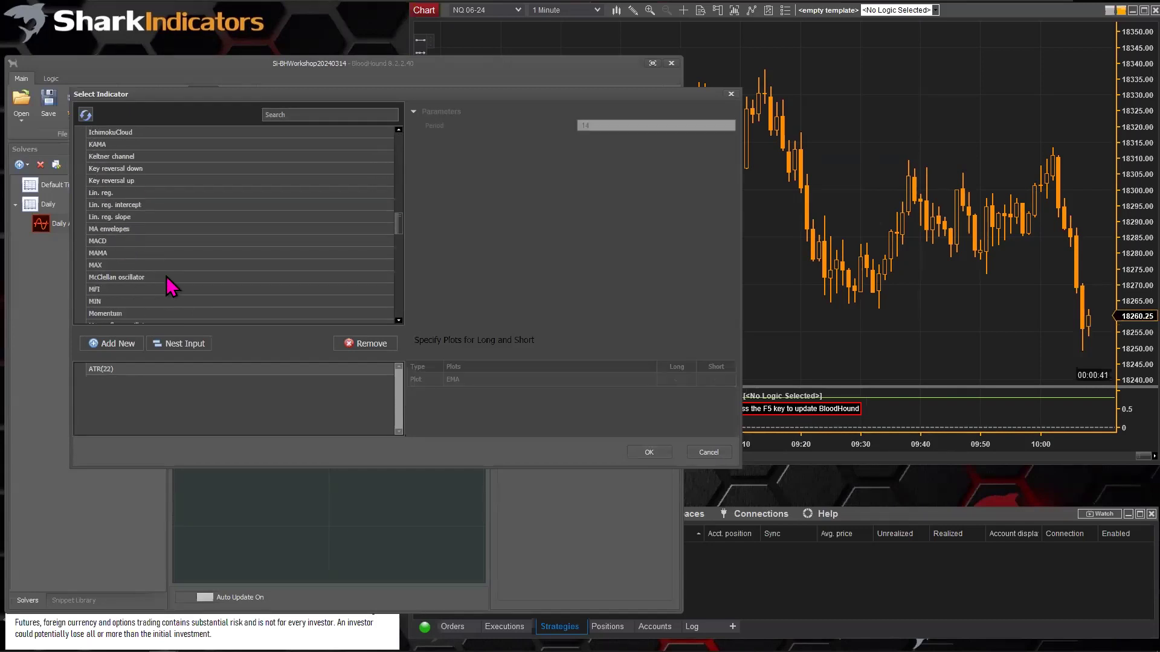
{"action": "scroll", "coordinate": [167, 278], "scroll_direction": "down", "scroll_amount": 12}
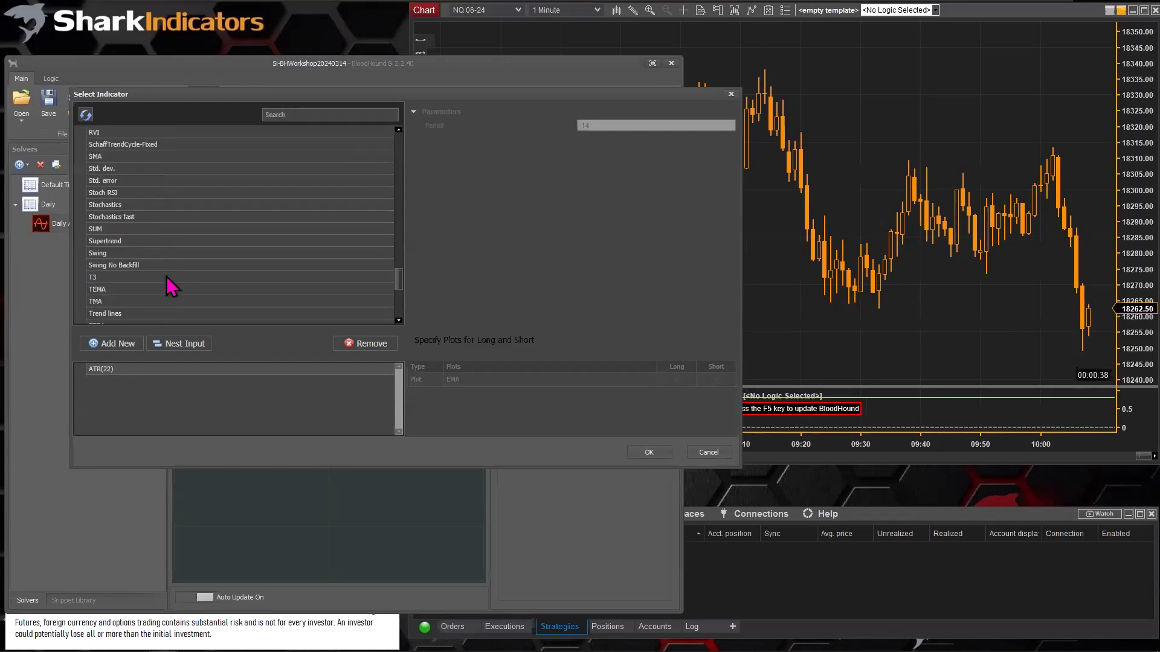
{"action": "scroll", "coordinate": [169, 229], "scroll_direction": "down", "scroll_amount": 1}
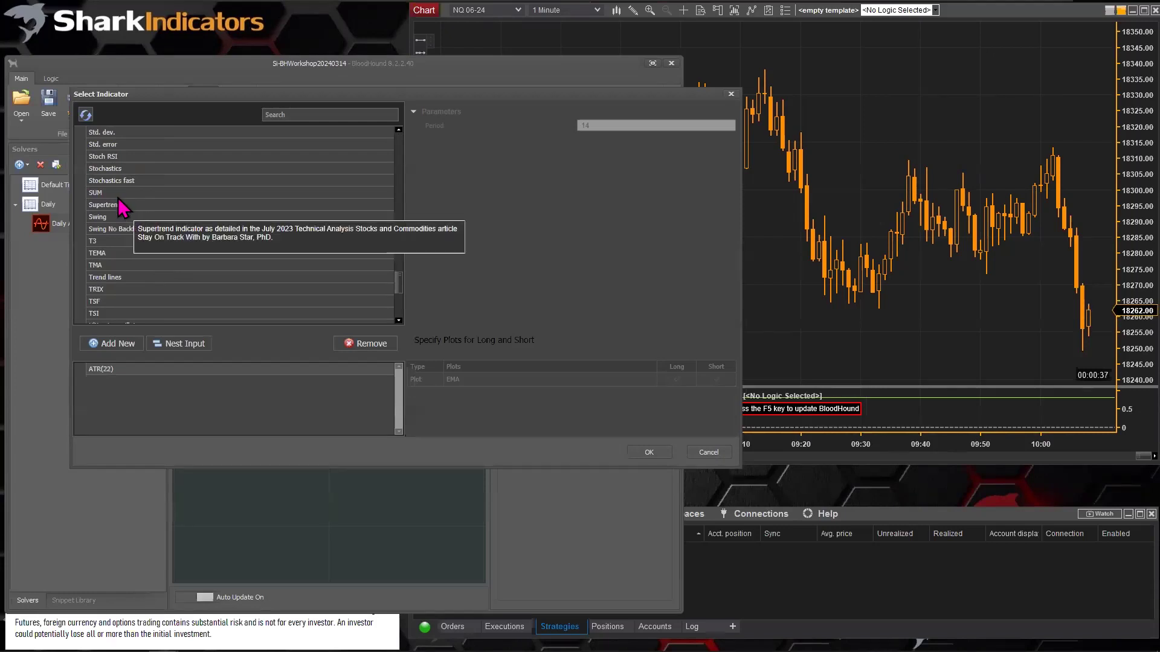
{"action": "scroll", "coordinate": [135, 255], "scroll_direction": "up", "scroll_amount": 1}
{"action": "scroll", "coordinate": [139, 265], "scroll_direction": "up", "scroll_amount": 1}
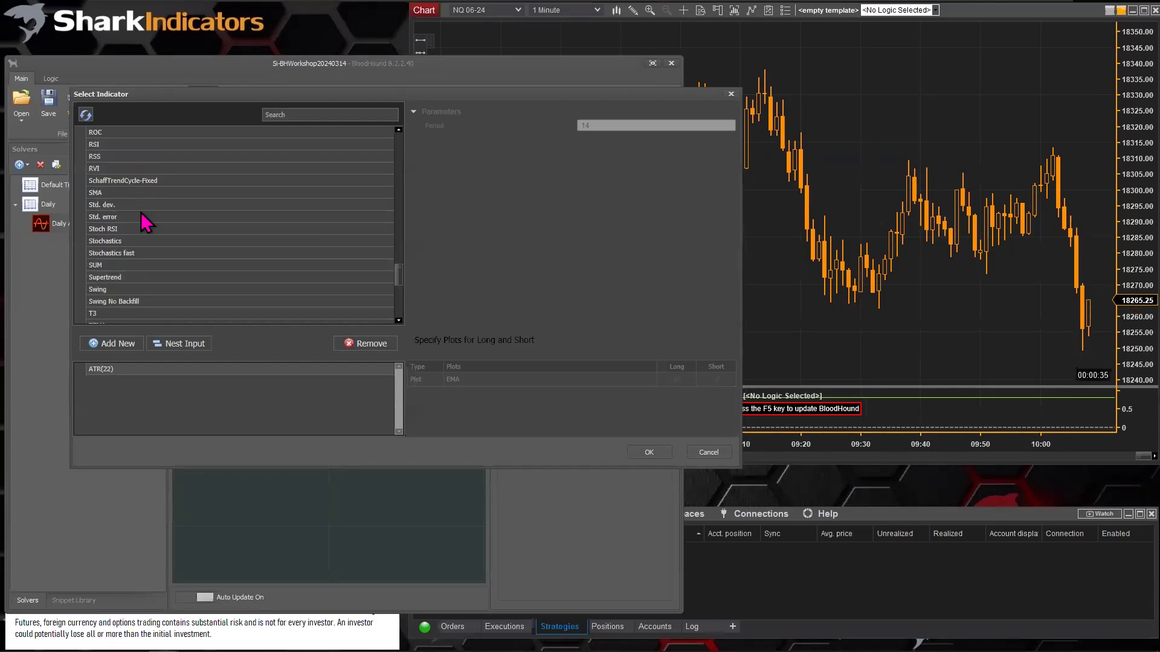
{"action": "left_click", "coordinate": [104, 195]}
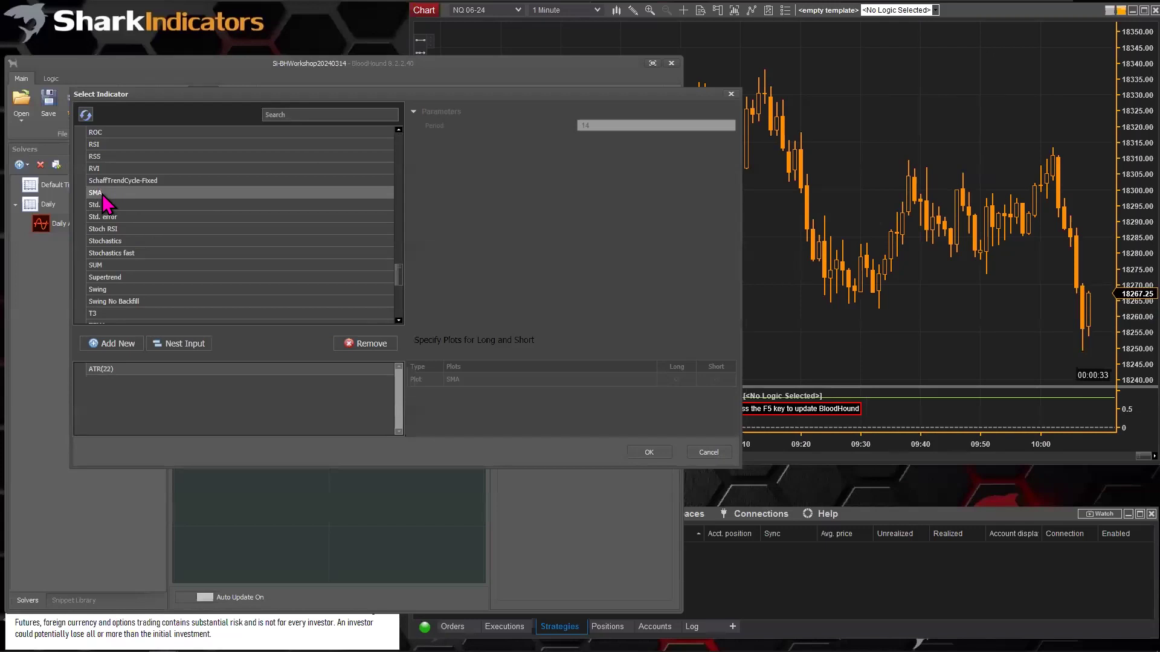
{"action": "left_click", "coordinate": [177, 344]}
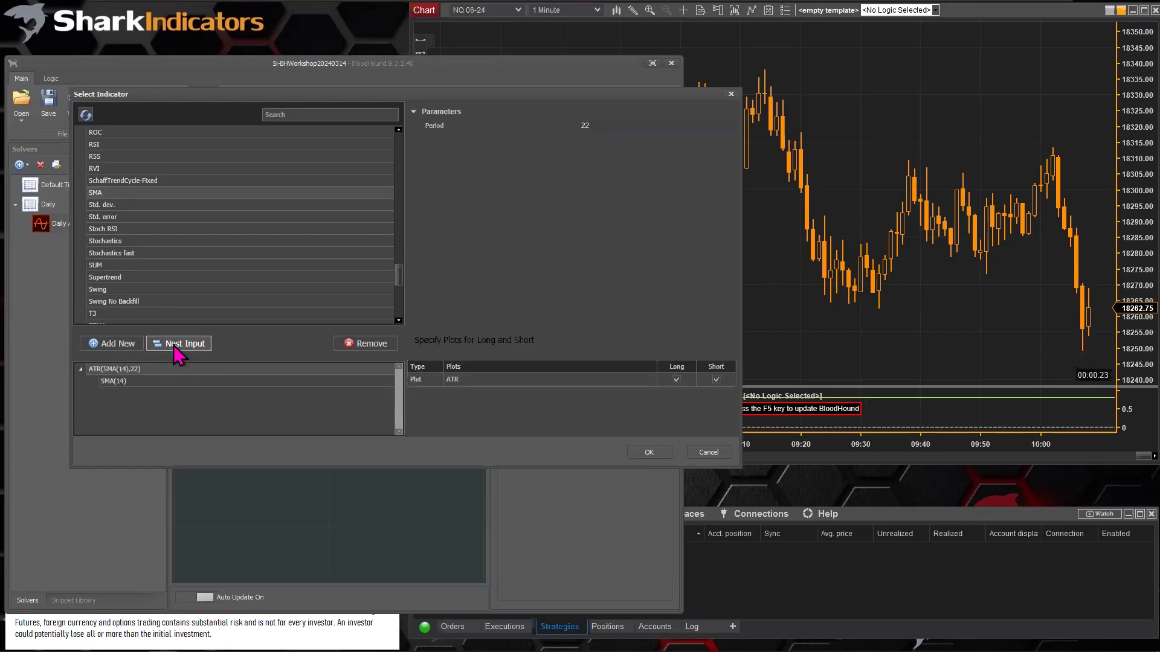
Compare the nested SMA(14) and outer ATR(22) parameters, ending on SMA(14).
{"action": "left_click", "coordinate": [112, 381]}
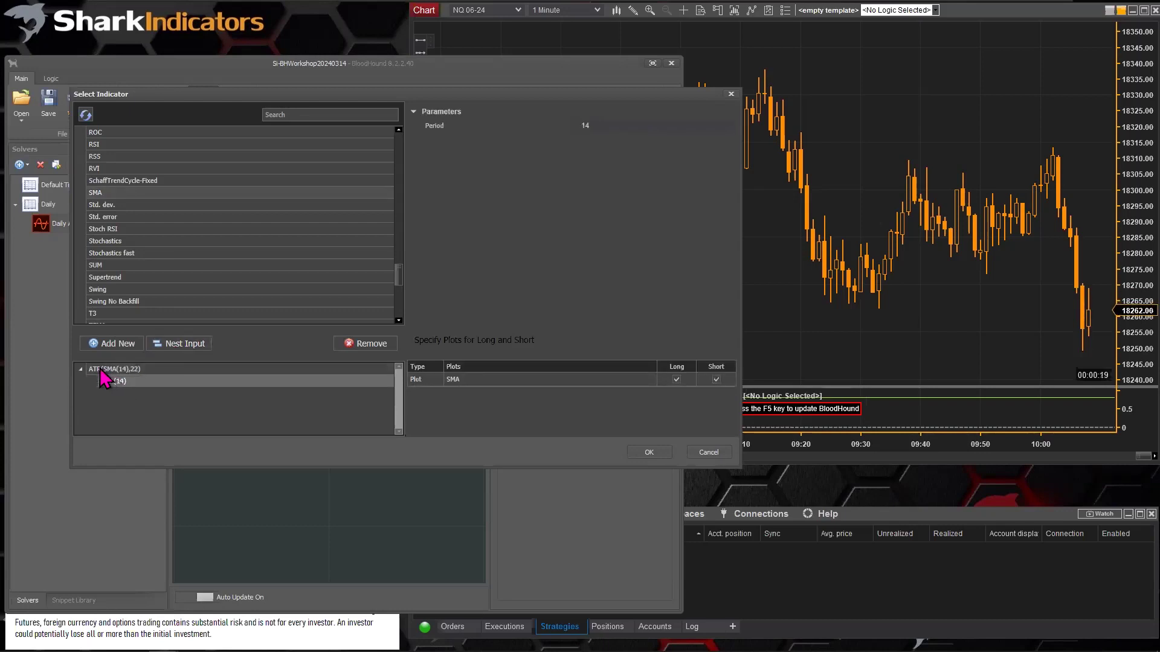
{"action": "left_click", "coordinate": [99, 369]}
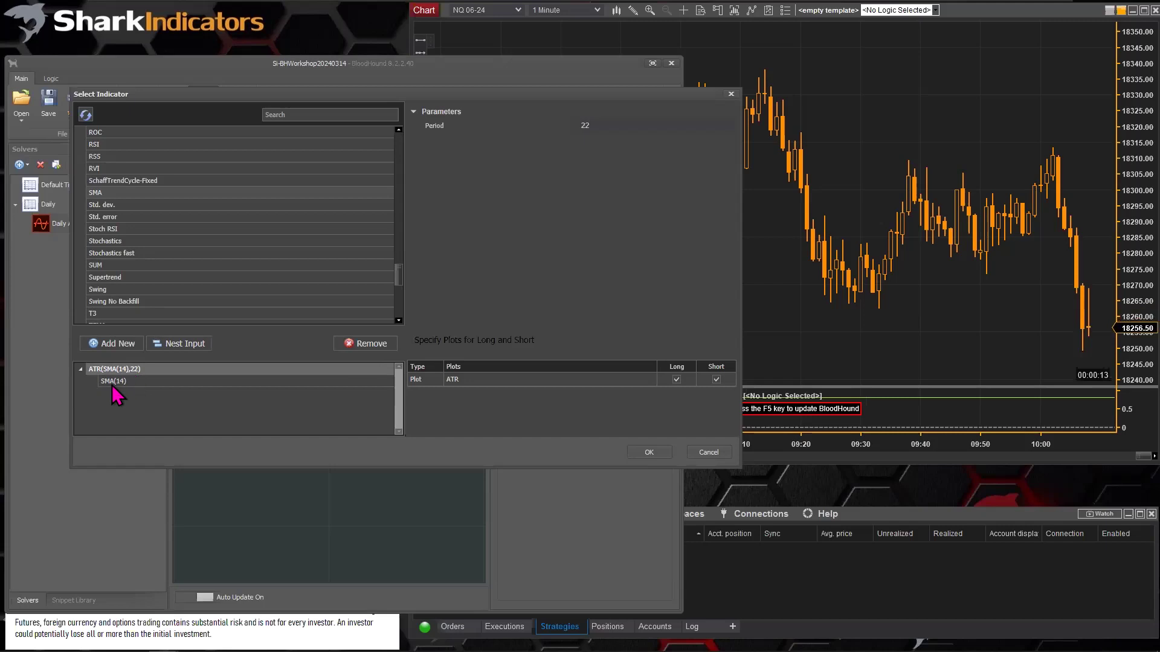
{"action": "left_click", "coordinate": [110, 382]}
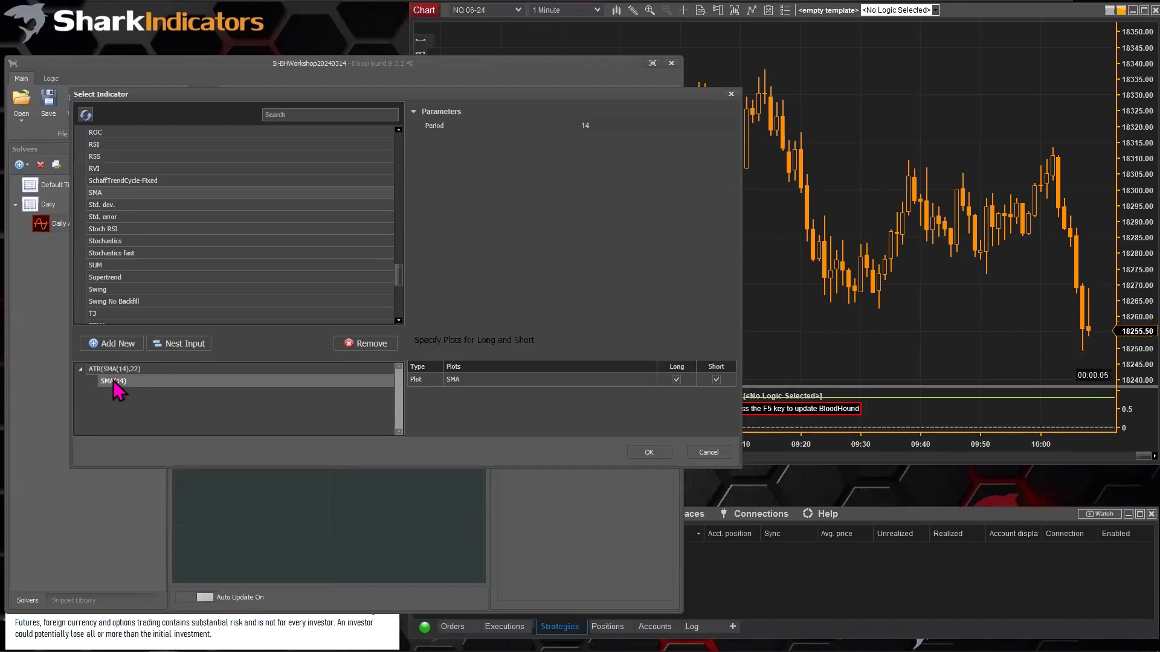
{"action": "left_click", "coordinate": [96, 370]}
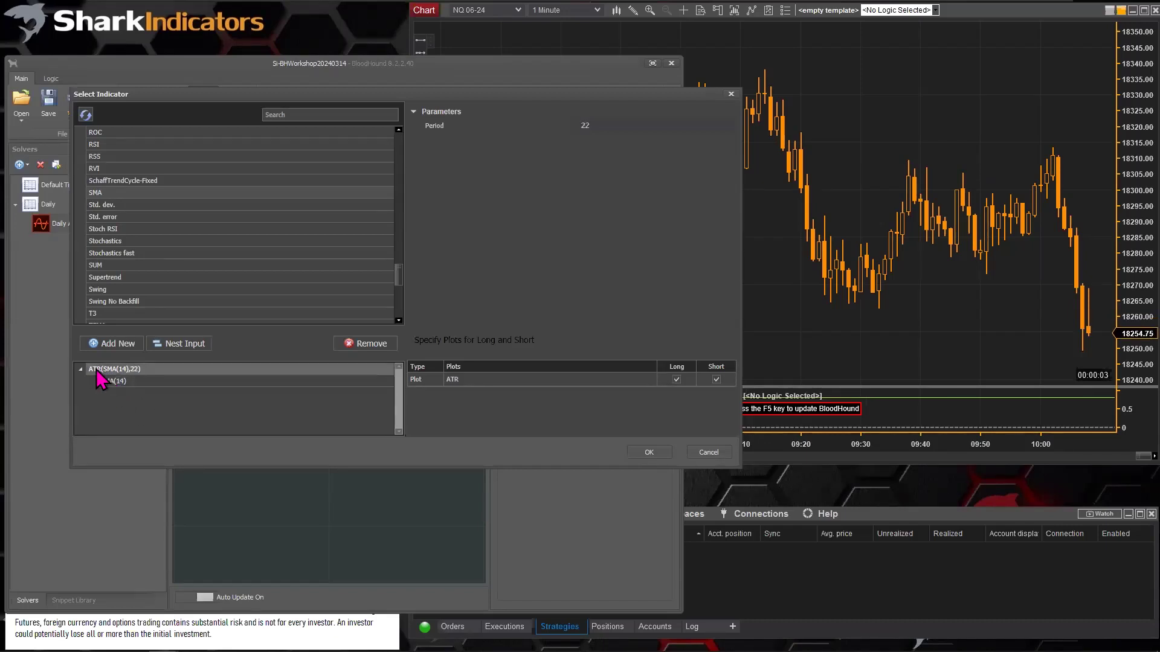
{"action": "left_click", "coordinate": [118, 379]}
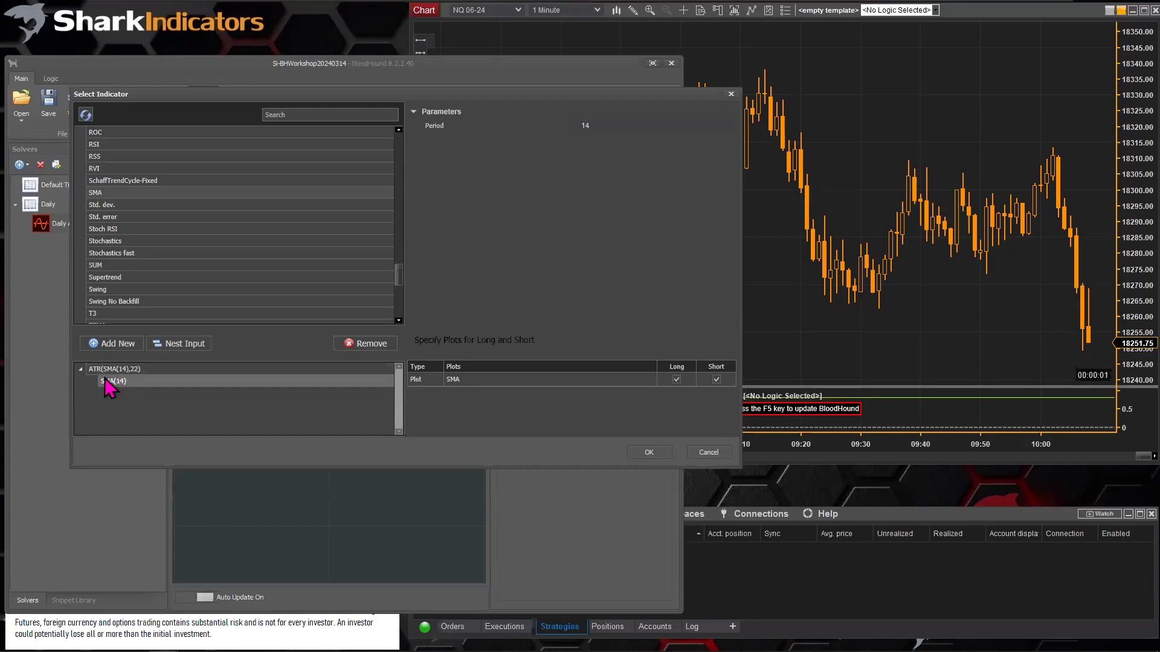
{"action": "left_click", "coordinate": [95, 368]}
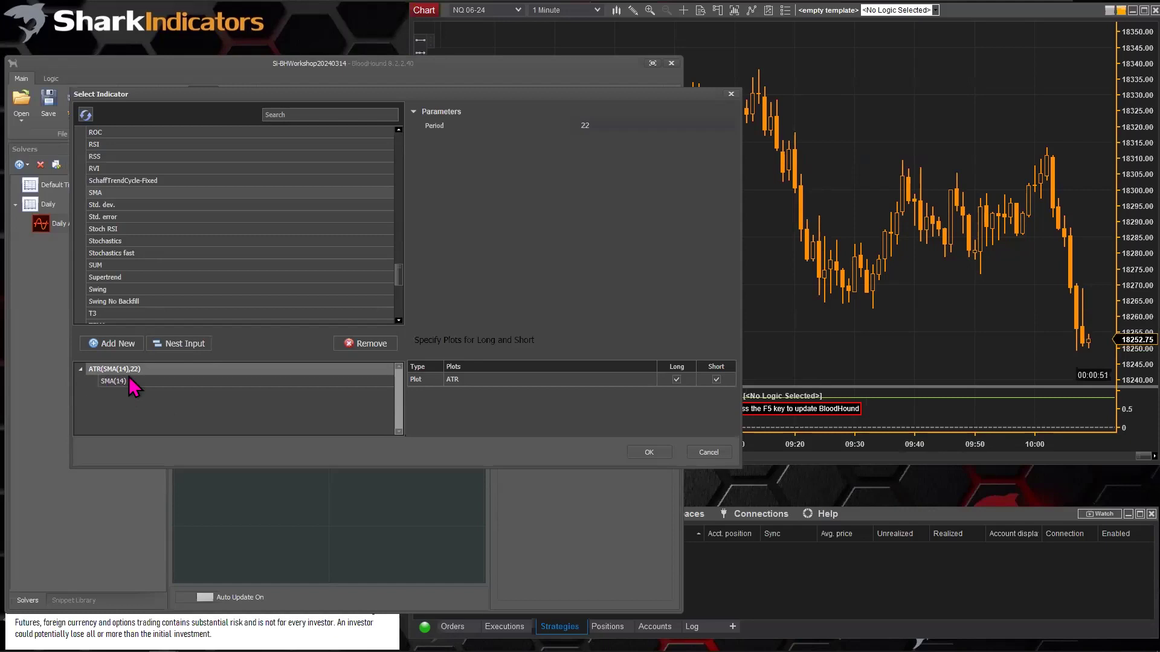
{"action": "left_click", "coordinate": [110, 382]}
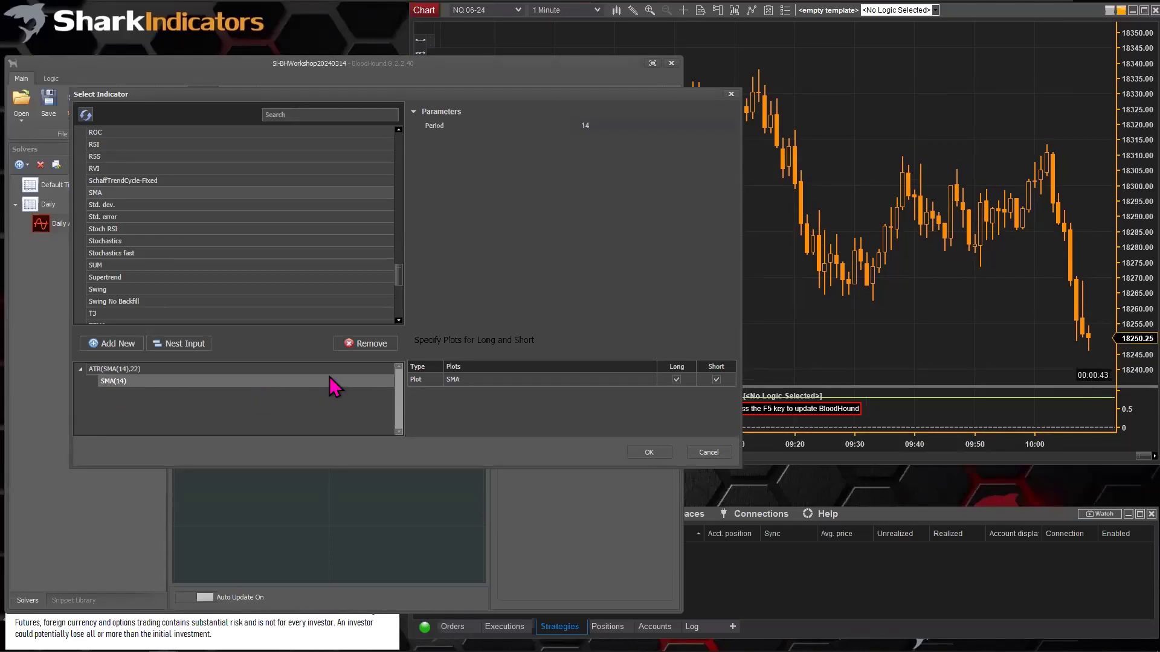
Remove the nested SMA(14) and confirm ATR(22) as the threshold indicator.
{"action": "left_click", "coordinate": [365, 345]}
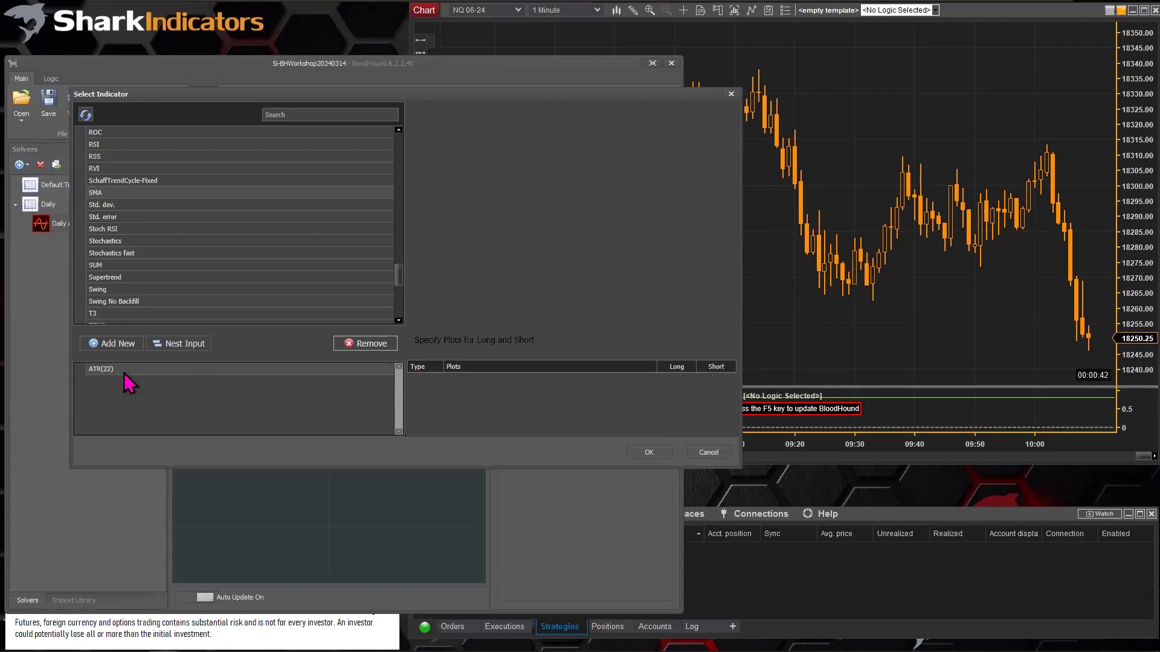
{"action": "left_click", "coordinate": [100, 370]}
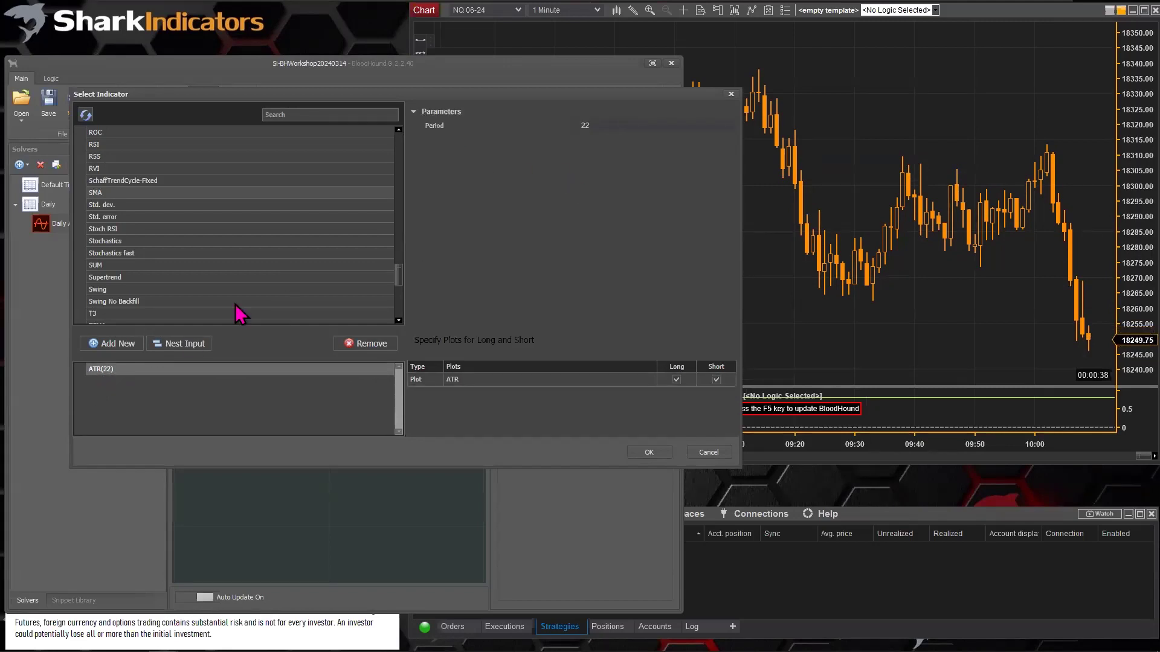
{"action": "left_click", "coordinate": [648, 453]}
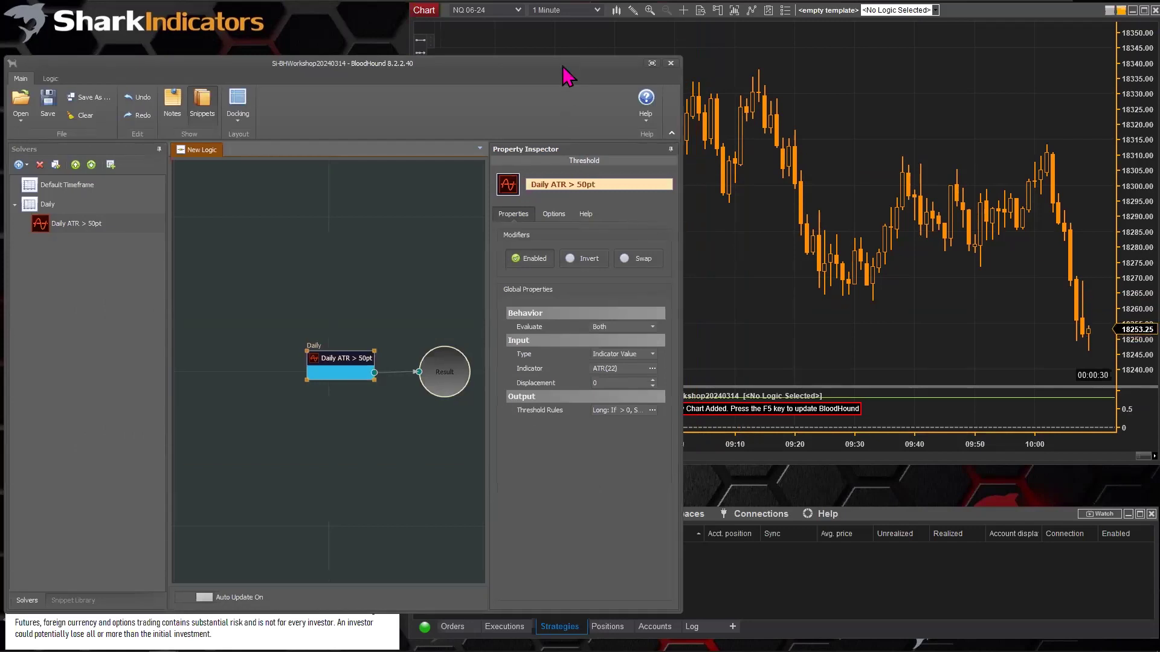
Reposition the BloodHound window and show the Daily solver's properties.
{"action": "left_click_drag", "start_coordinate": [563, 67], "coordinate": [533, 61]}
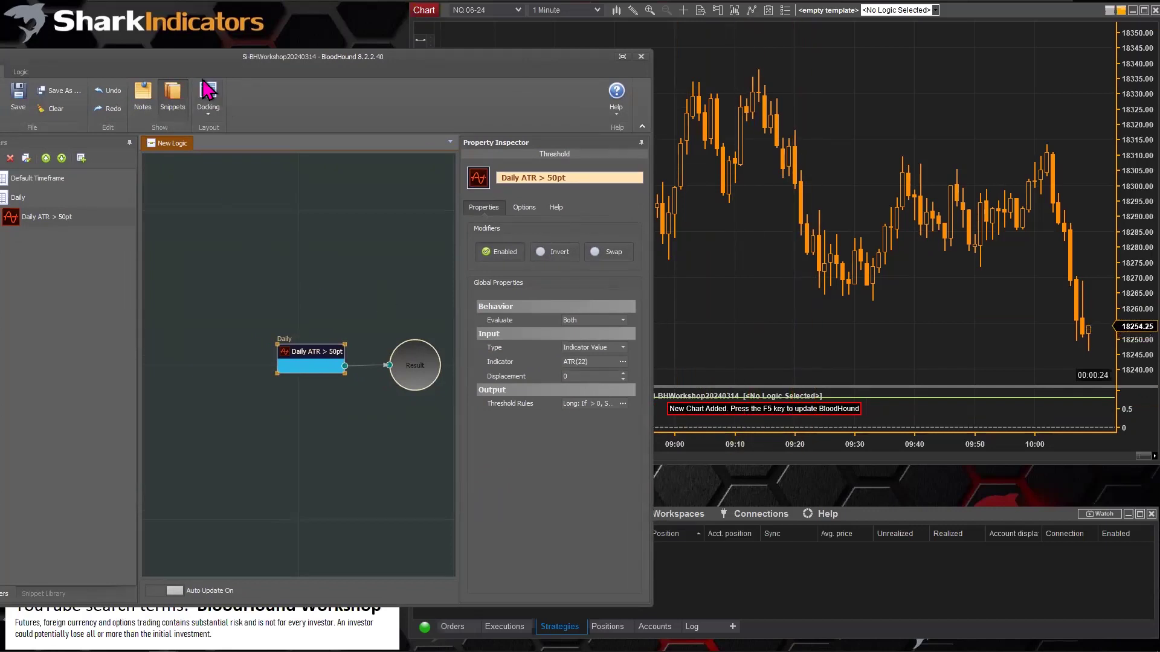
{"action": "left_click_drag", "start_coordinate": [195, 56], "coordinate": [258, 64]}
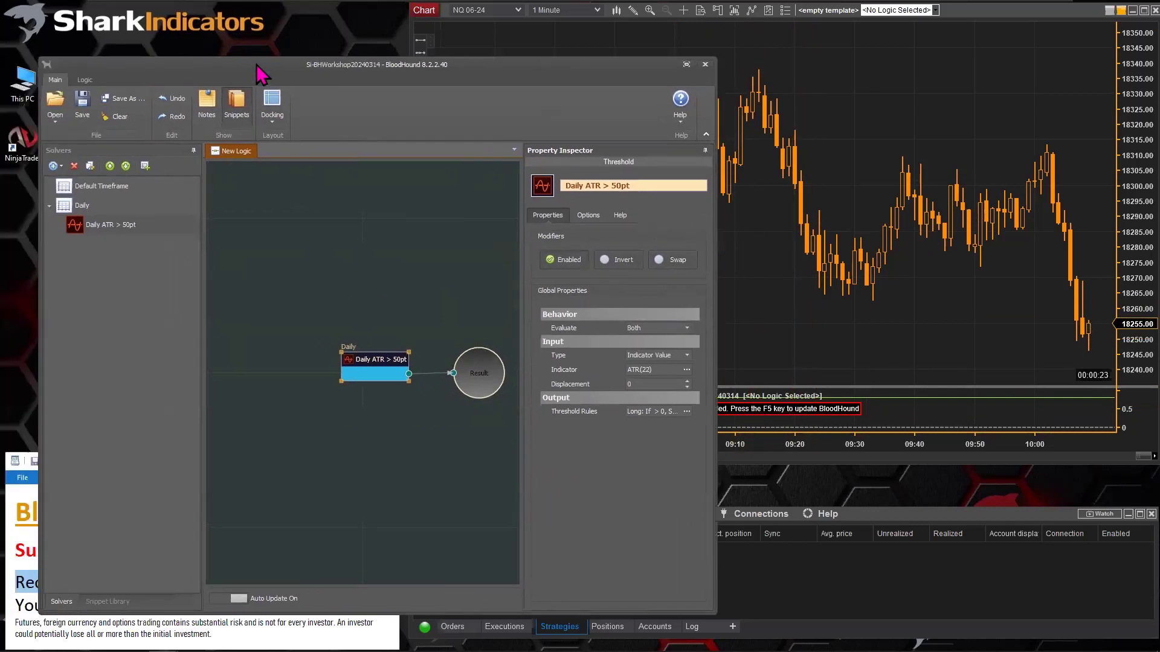
{"action": "left_click", "coordinate": [98, 206]}
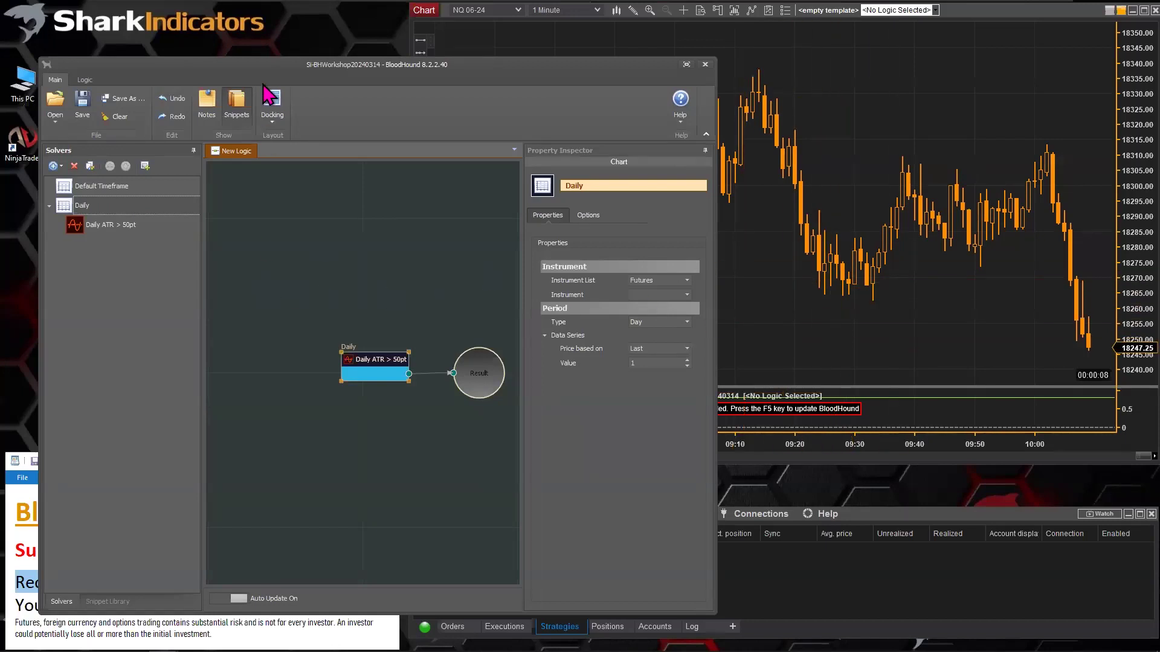
{"action": "left_click_drag", "start_coordinate": [271, 71], "coordinate": [230, 57]}
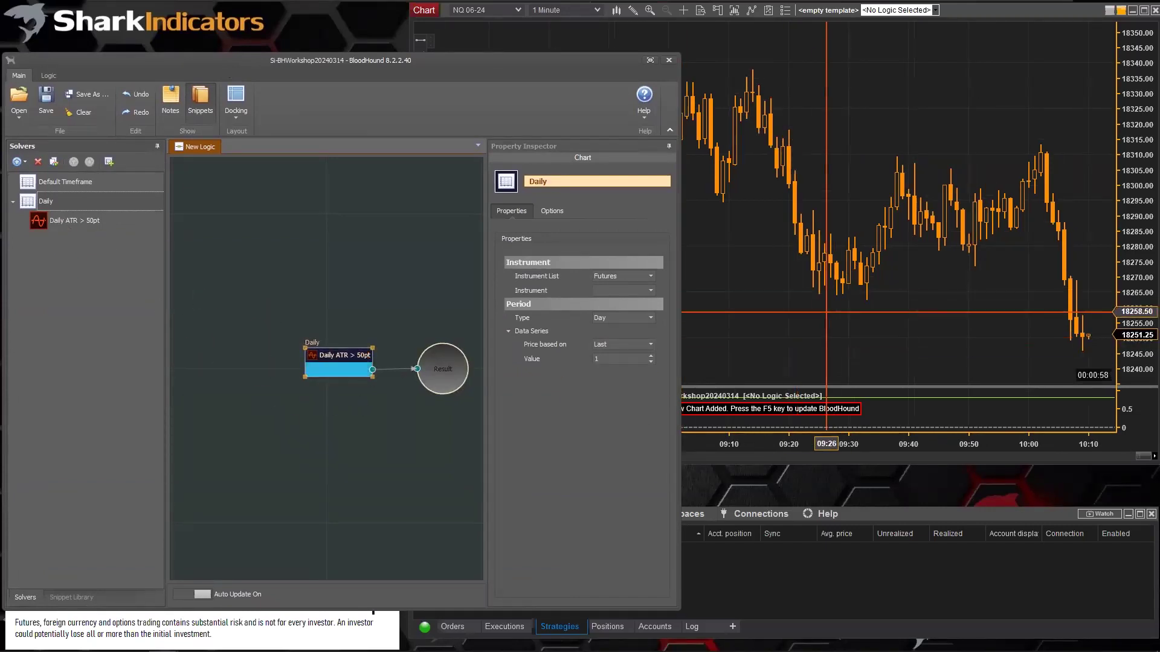
Open the Daily ATR > 50pt threshold rules and set Long and Short comparisons to >=.
{"action": "left_click", "coordinate": [326, 363]}
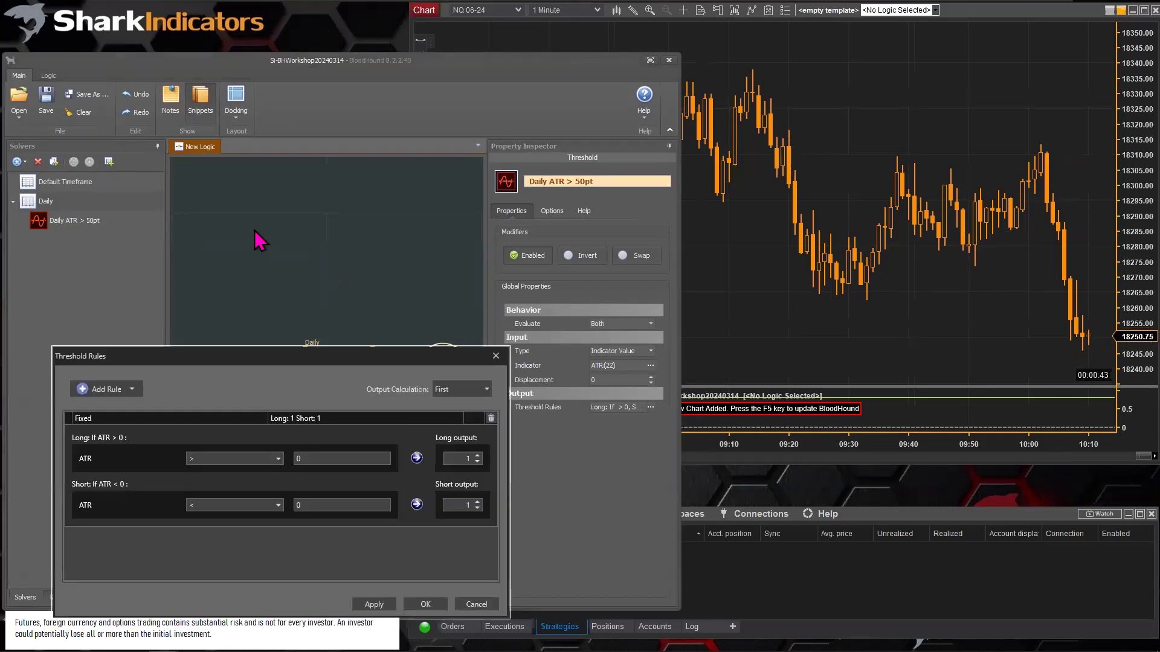
{"action": "left_click_drag", "start_coordinate": [257, 356], "coordinate": [238, 142]}
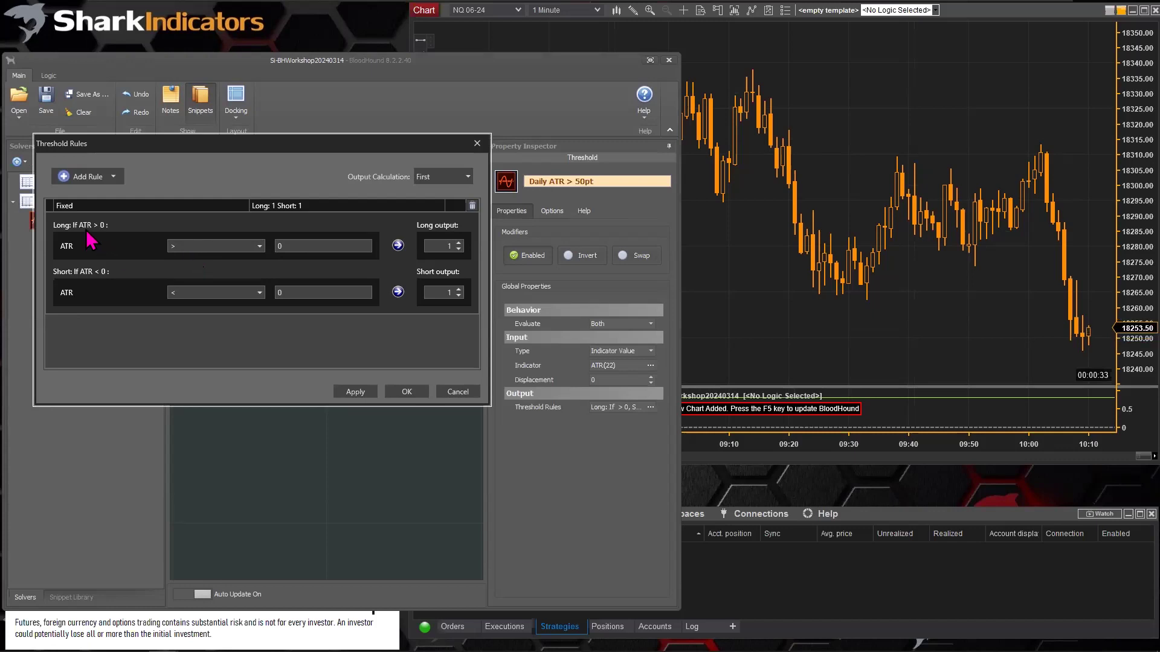
{"action": "left_click", "coordinate": [260, 247]}
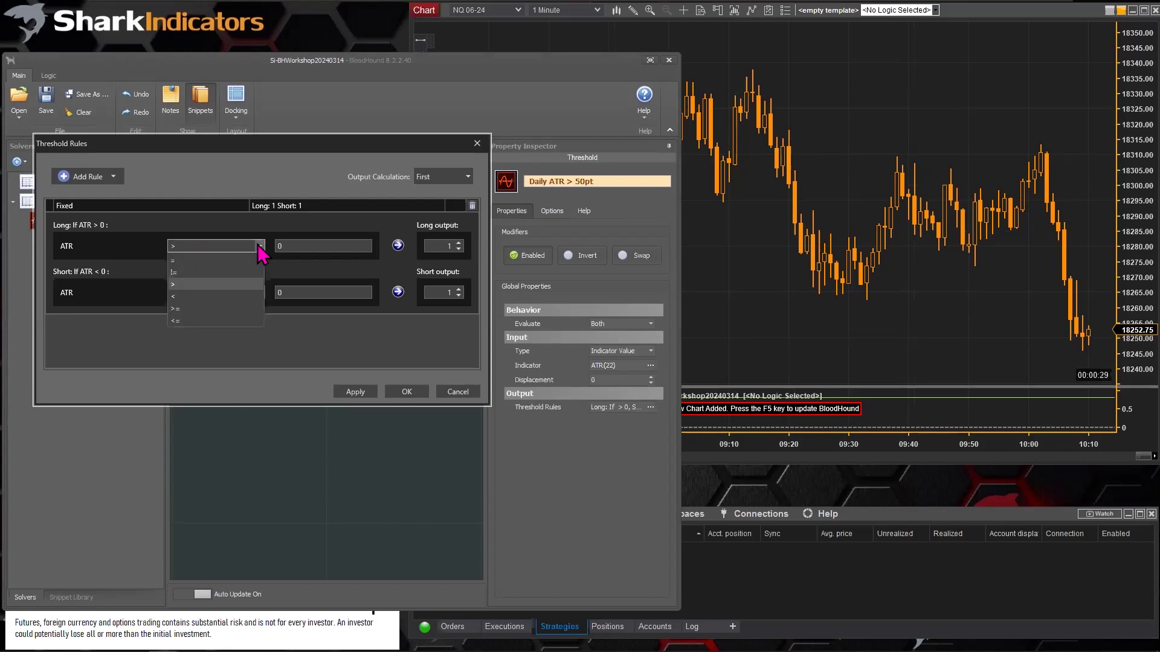
{"action": "left_click", "coordinate": [189, 309]}
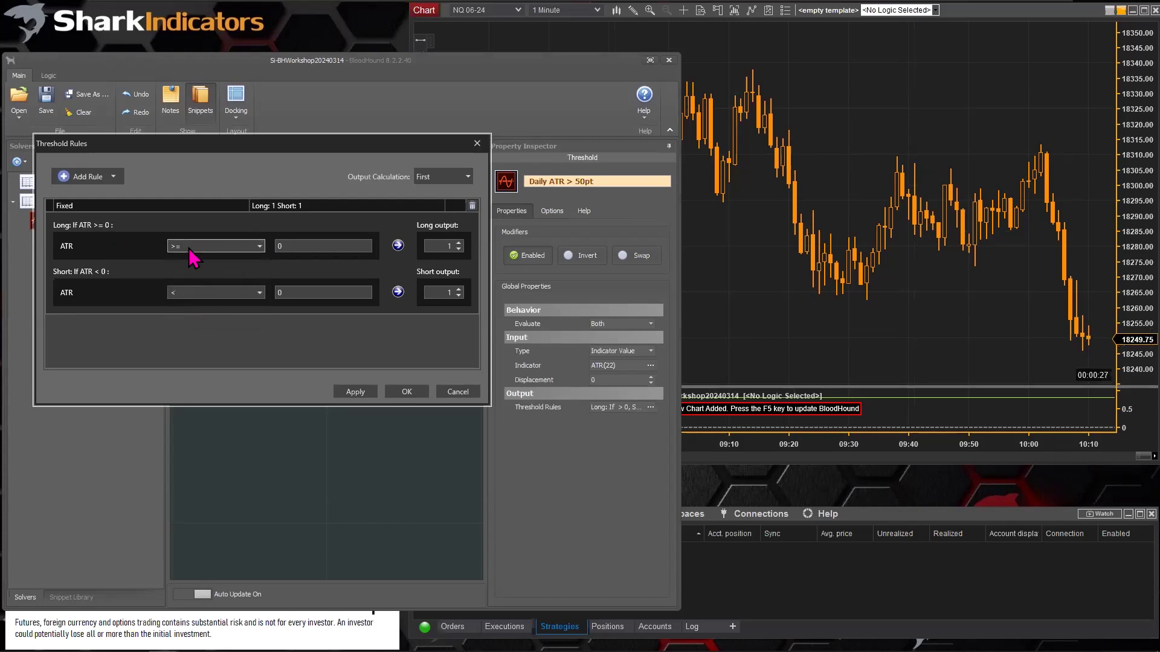
{"action": "left_click", "coordinate": [259, 293]}
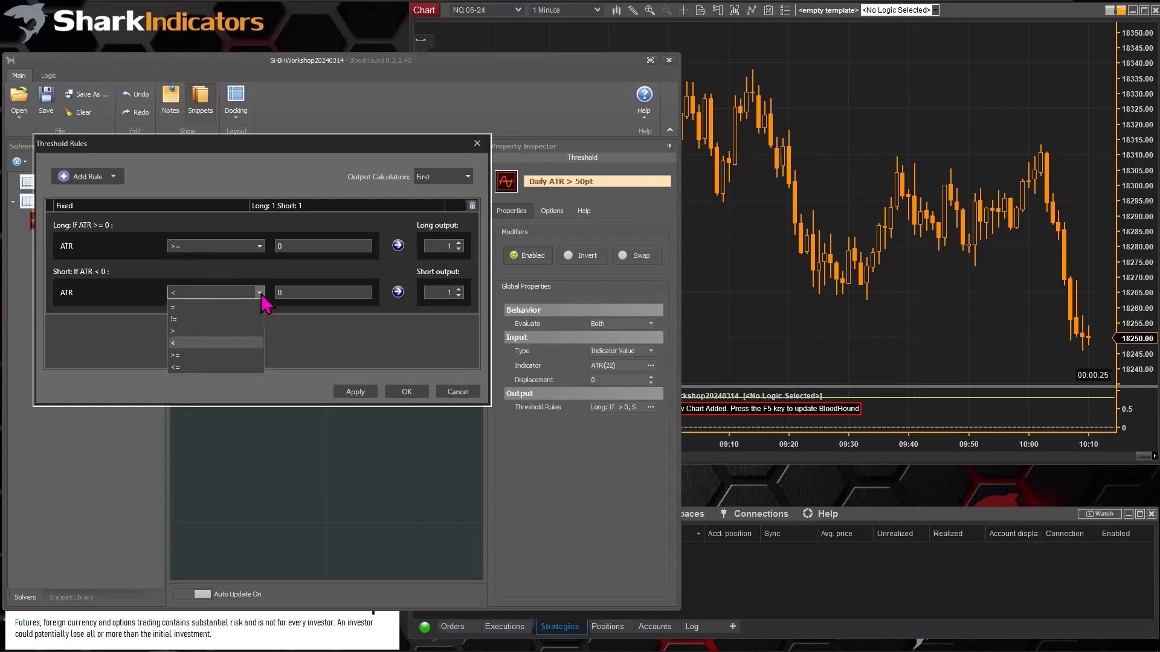
{"action": "left_click", "coordinate": [190, 355]}
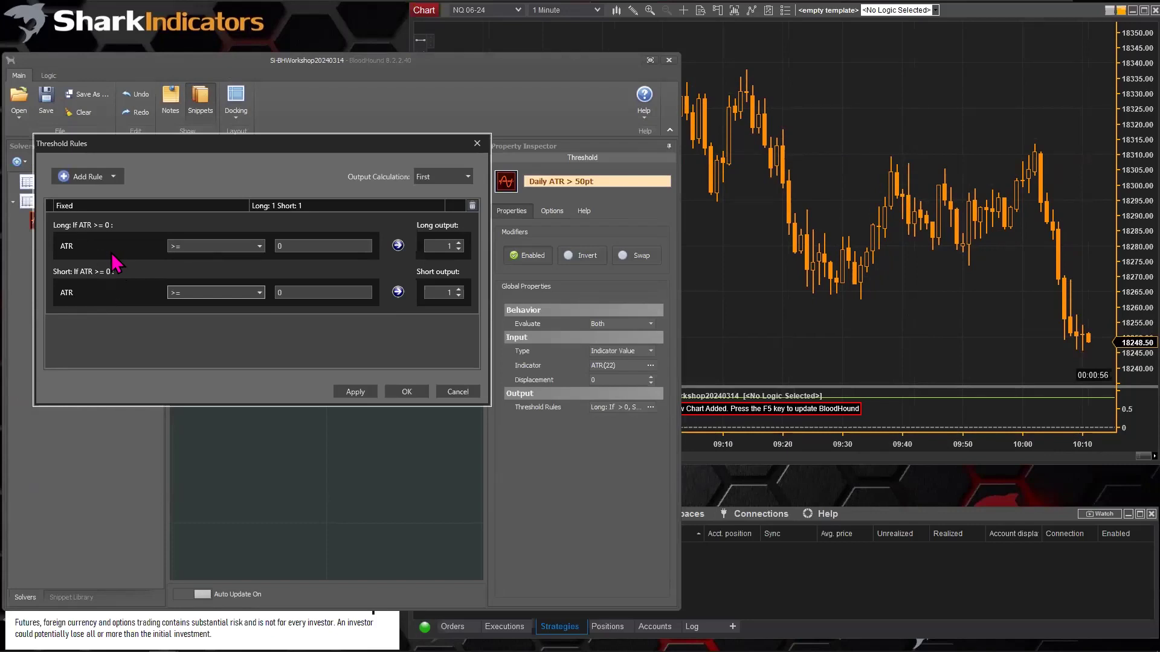
Enter 50 as both the Long and Short threshold values and confirm the rules.
{"action": "double_click", "coordinate": [291, 246]}
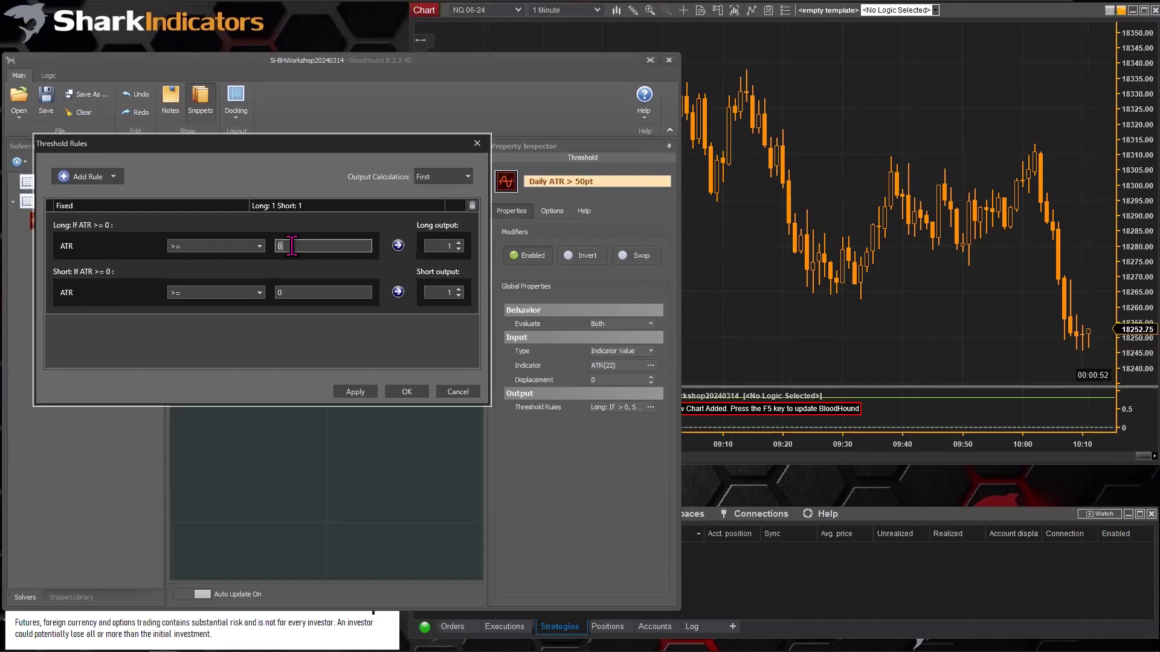
{"action": "type", "text": "50."}
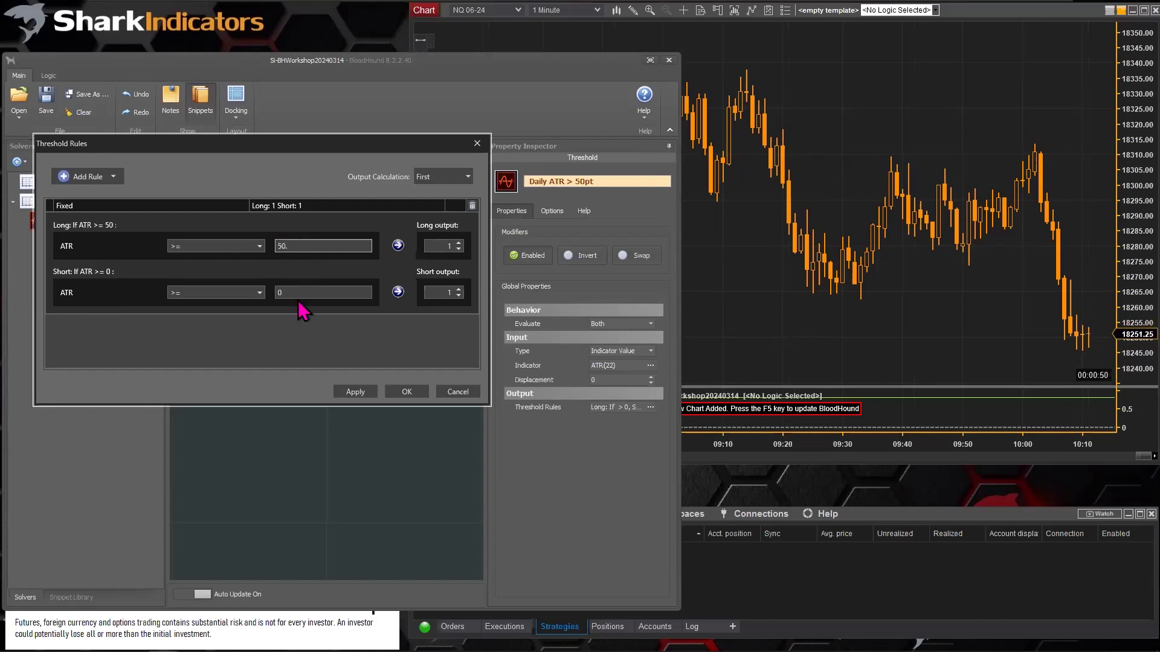
{"action": "double_click", "coordinate": [292, 293]}
{"action": "type", "text": "50."}
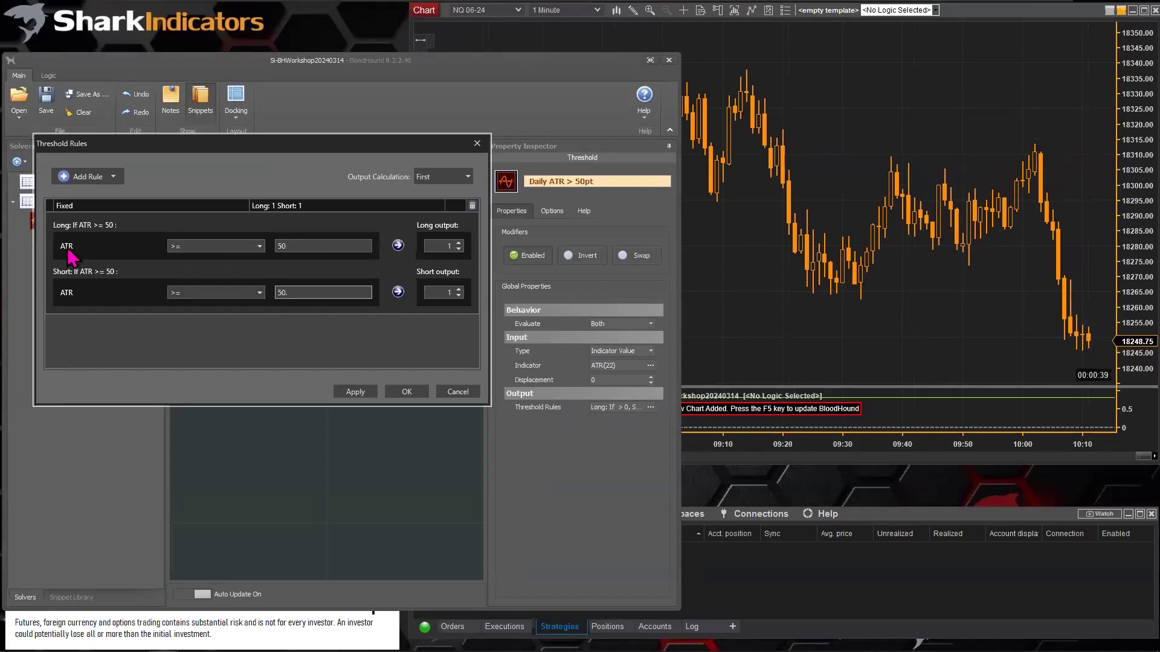
{"action": "key", "text": "BackSpace"}
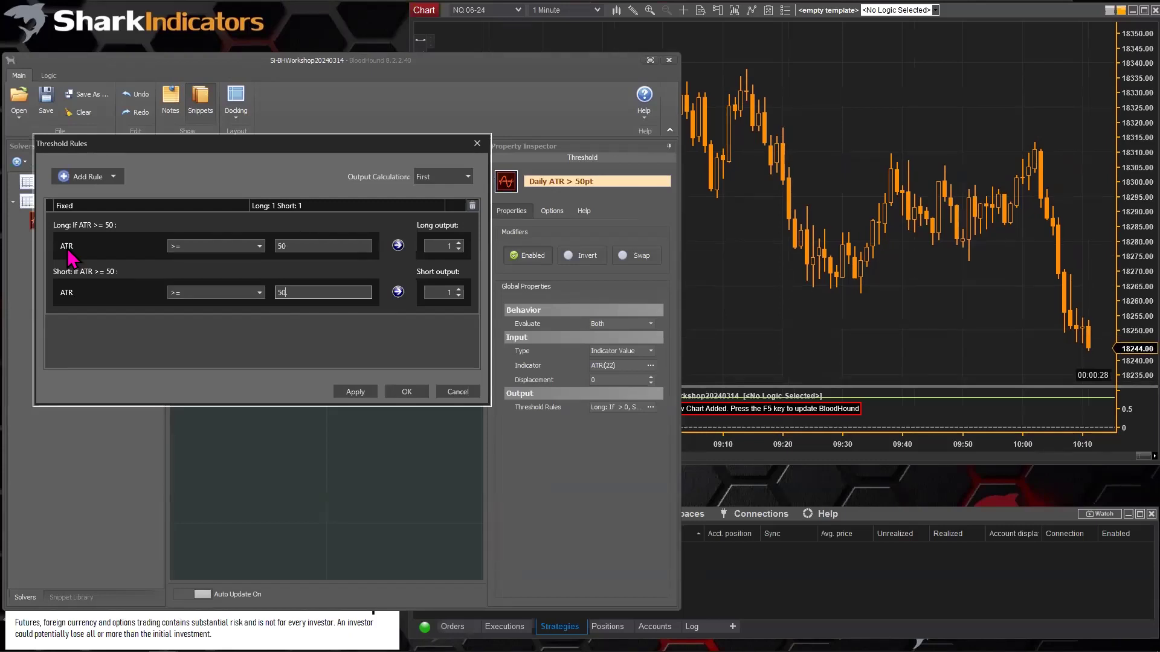
{"action": "left_click", "coordinate": [296, 247]}
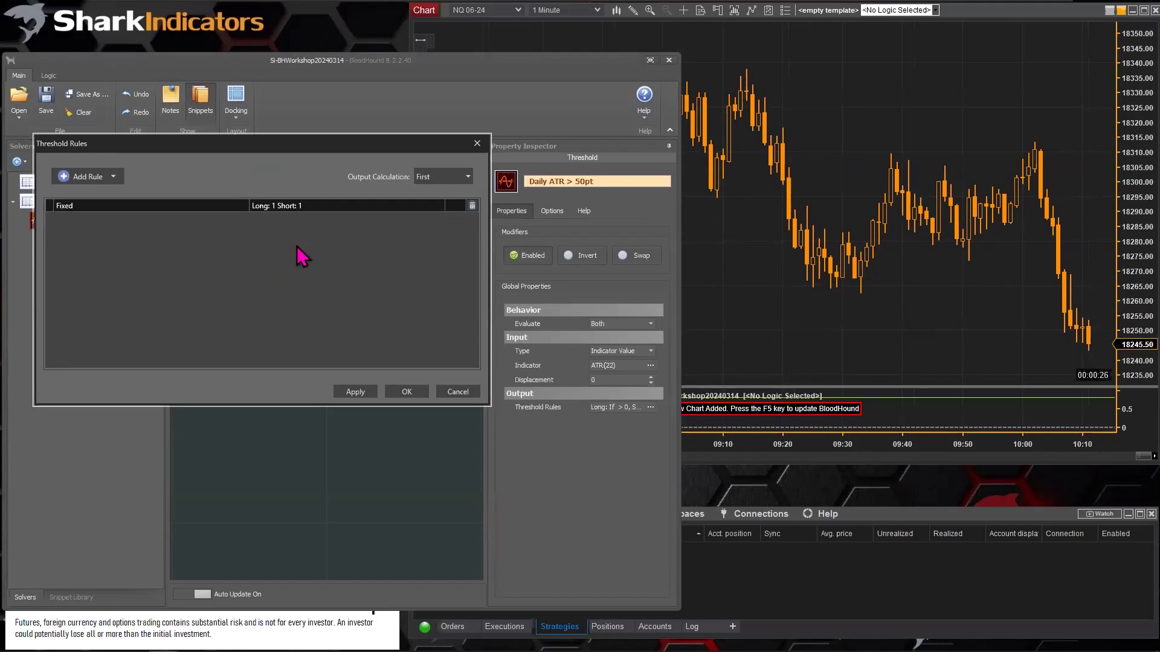
{"action": "left_click", "coordinate": [230, 207]}
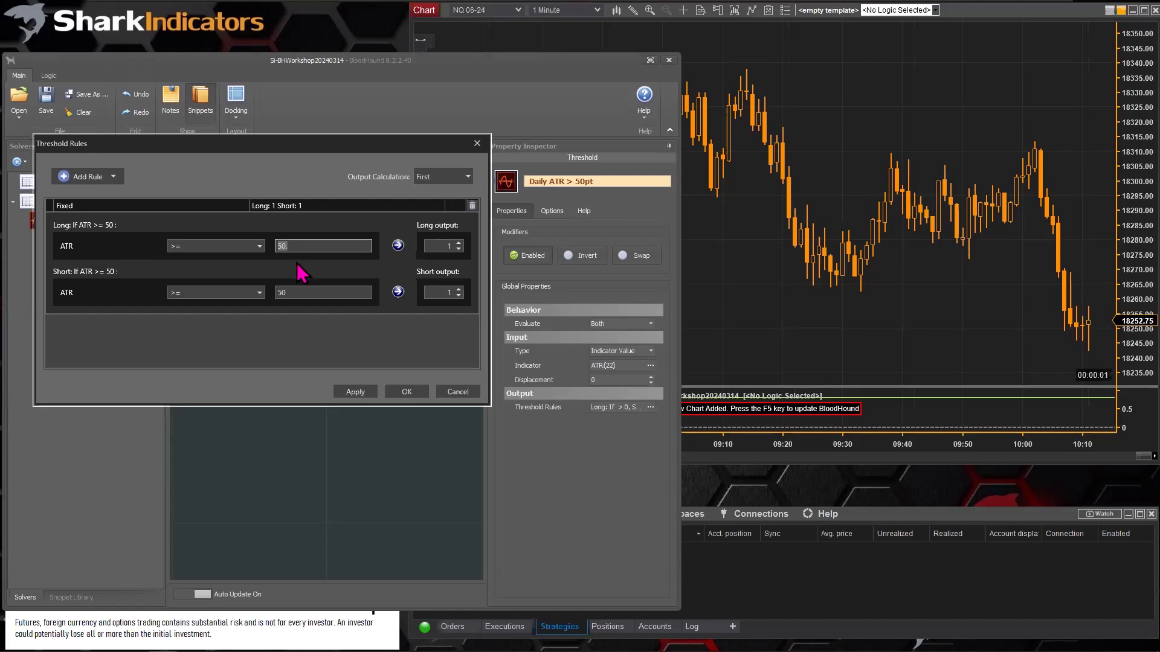
{"action": "left_click", "coordinate": [399, 392]}
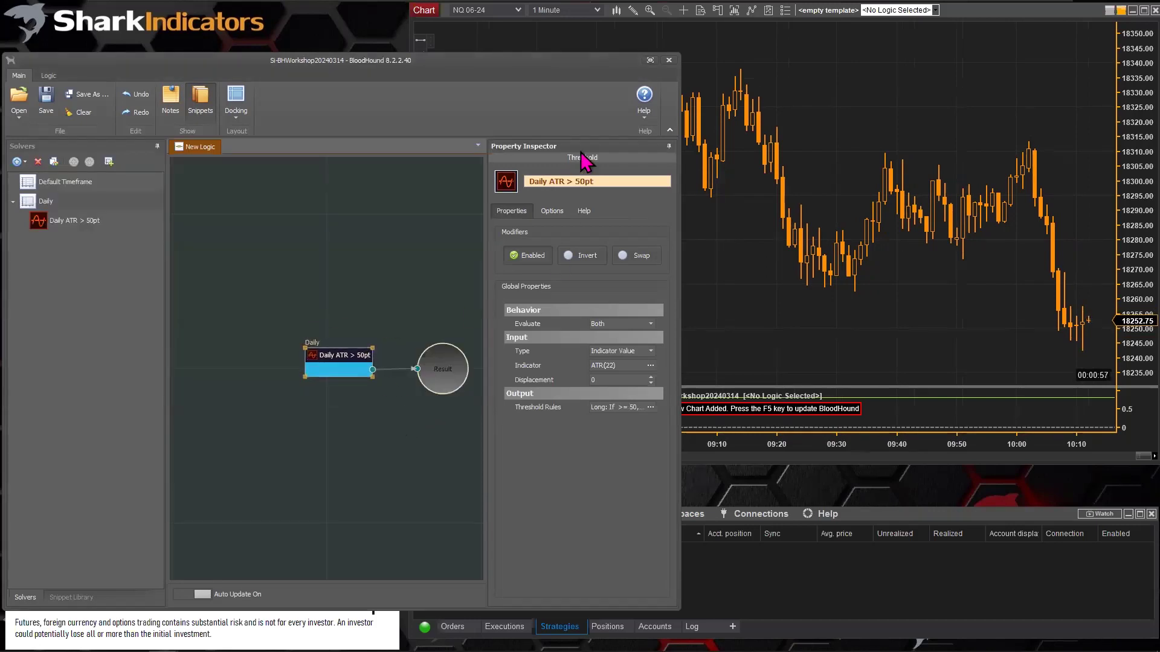
Close BloodHound, reload NinjaScript on the NQ 06-24 chart, and compress the time axis.
{"action": "left_click", "coordinate": [669, 61]}
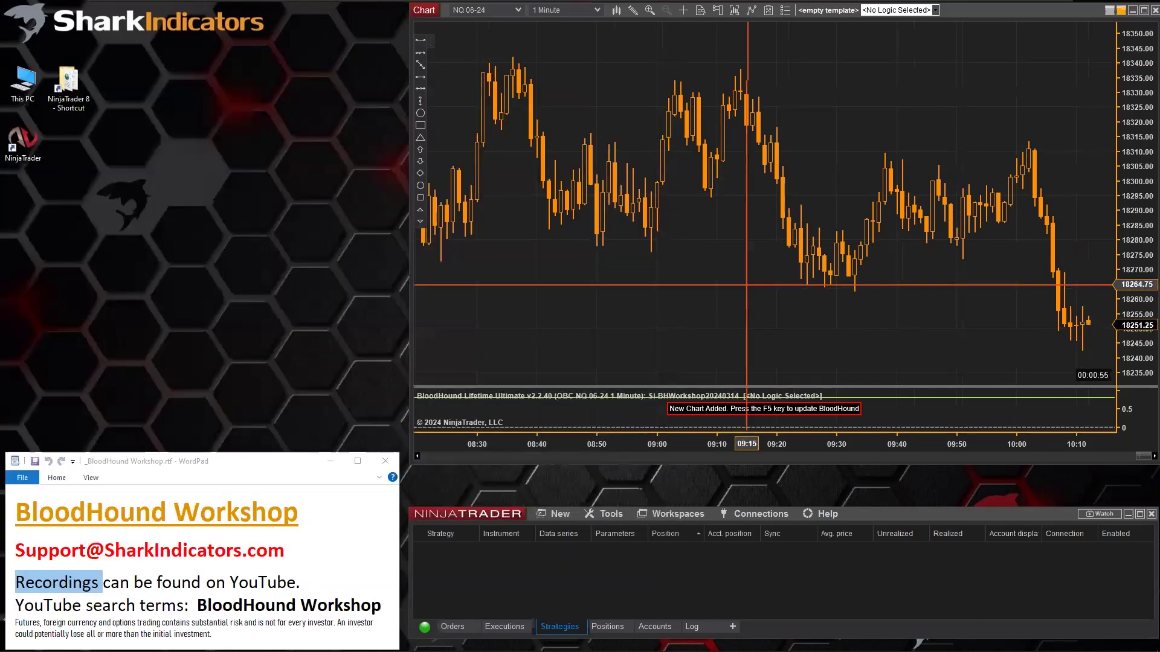
{"action": "right_click", "coordinate": [713, 240]}
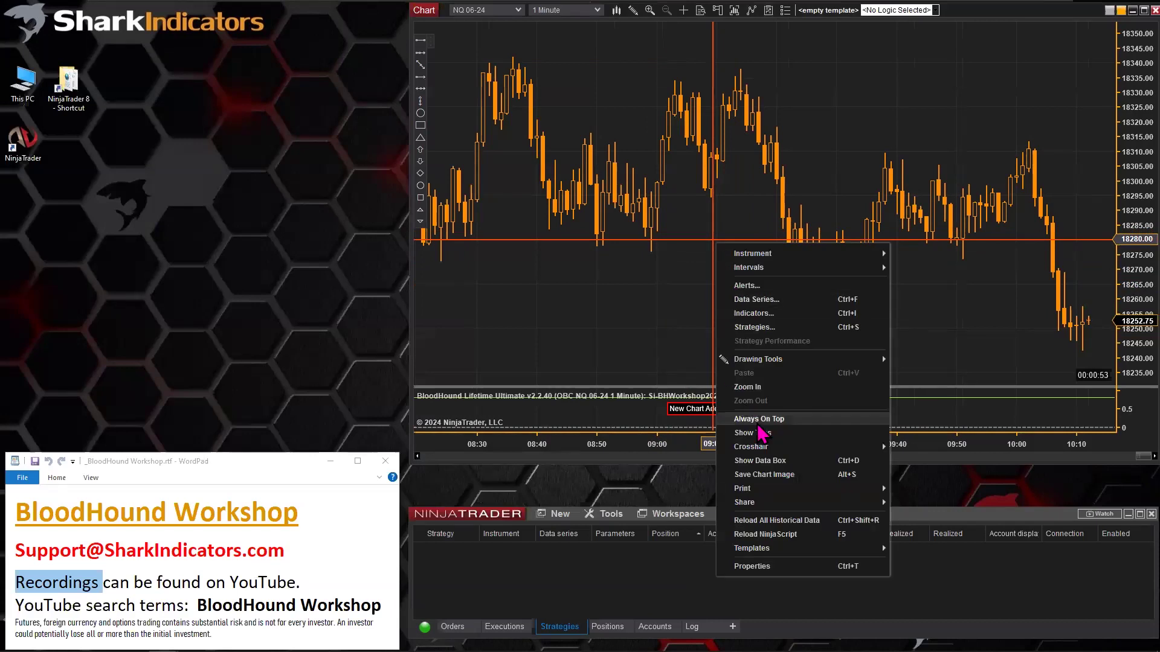
{"action": "left_click", "coordinate": [759, 534]}
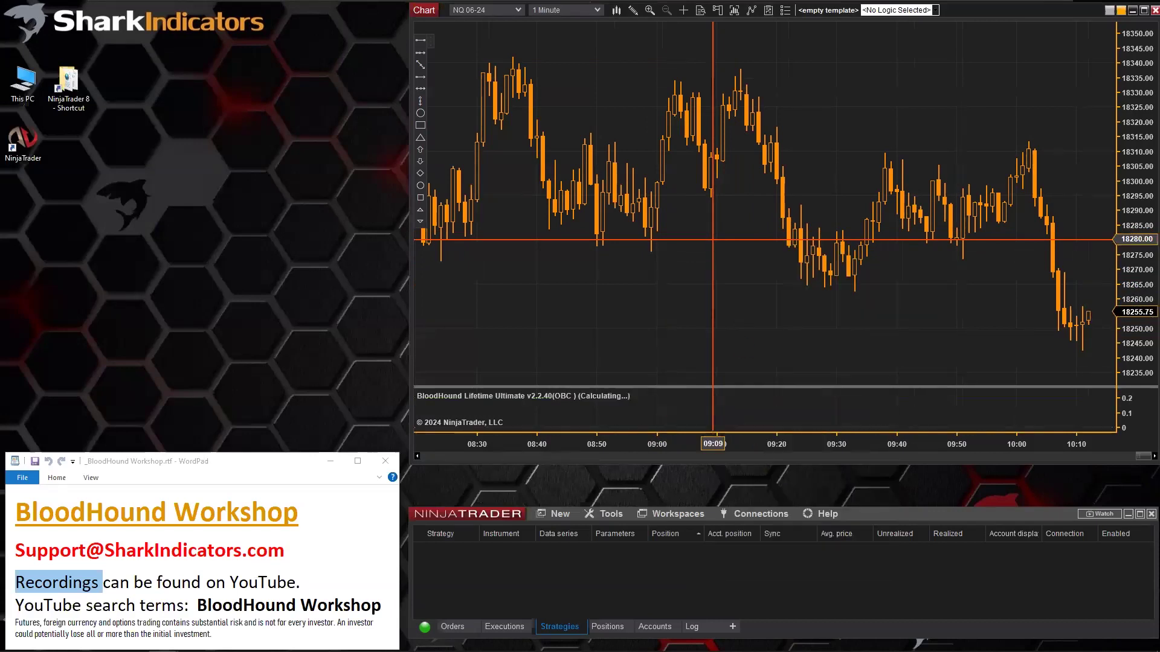
{"action": "left_click_drag", "start_coordinate": [705, 450], "coordinate": [826, 450]}
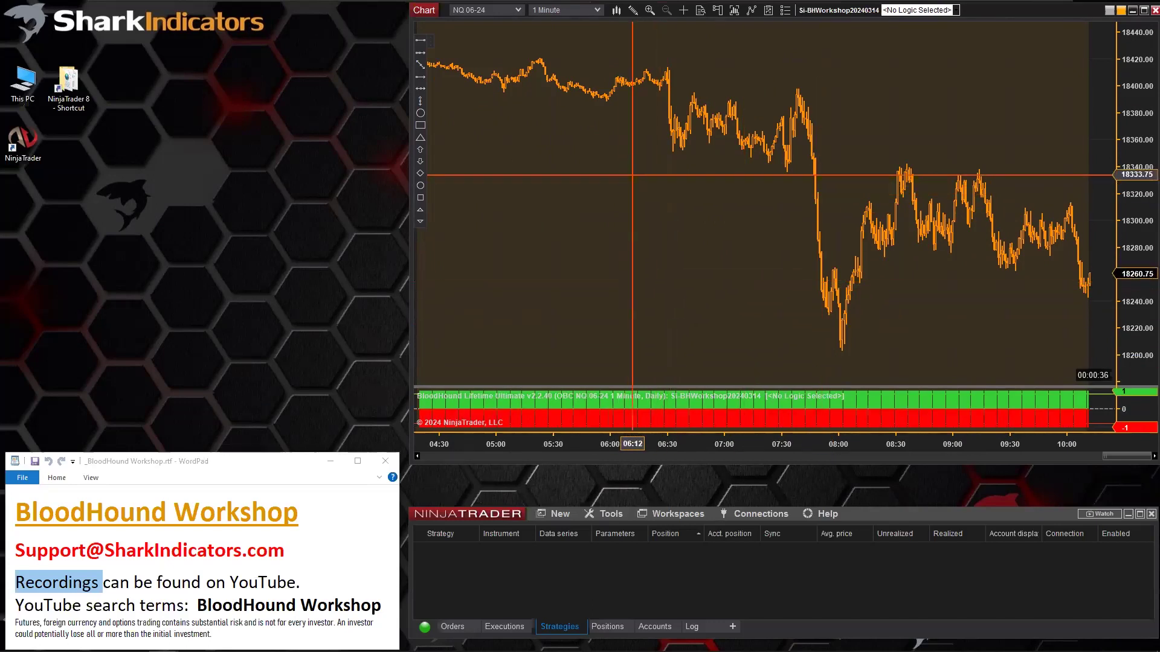
{"action": "left_click", "coordinate": [596, 11]}
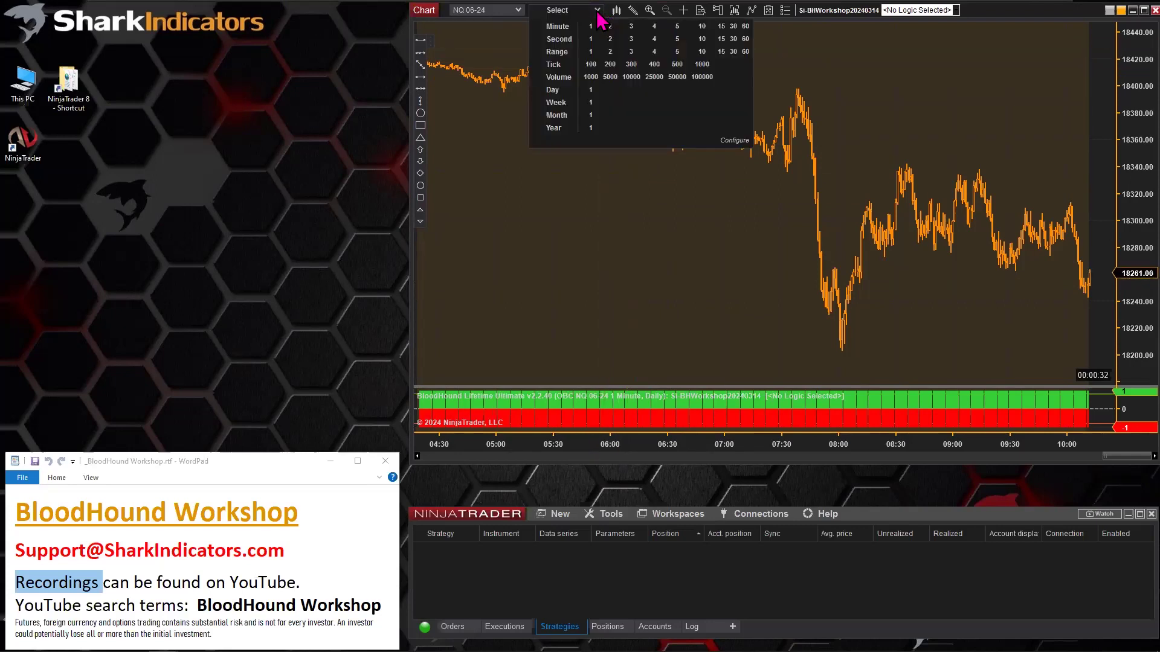
Switch the NQ 06-24 chart to 30-minute bars and widen the bar spacing and indicator panel.
{"action": "left_click", "coordinate": [734, 28]}
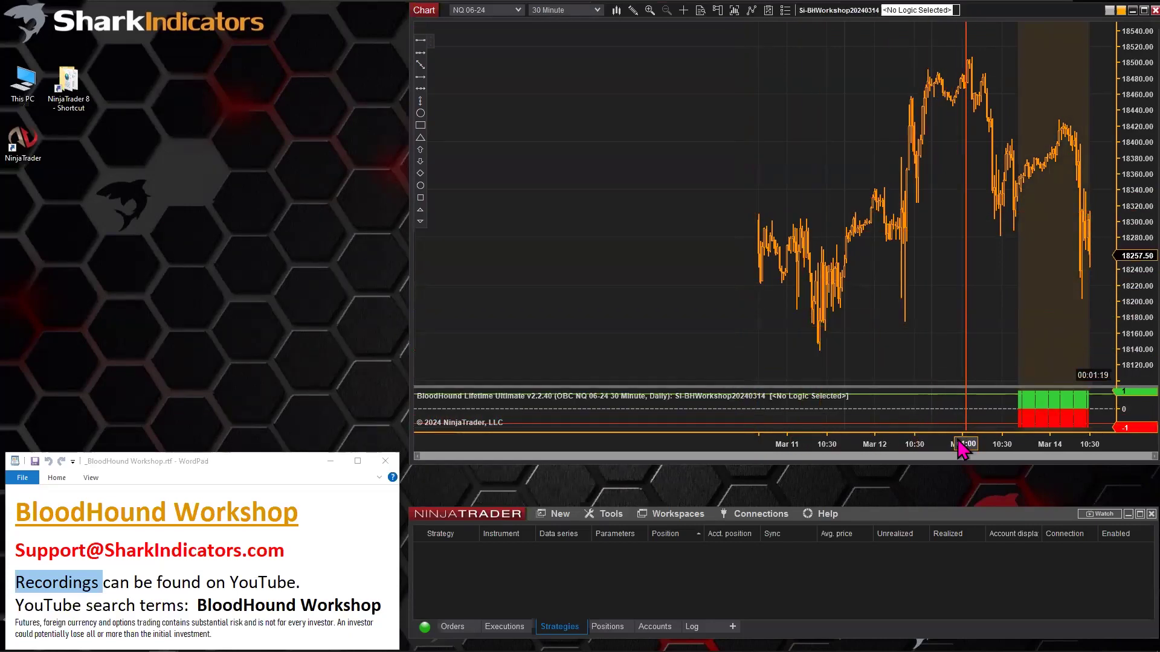
{"action": "left_click_drag", "start_coordinate": [964, 447], "coordinate": [889, 443]}
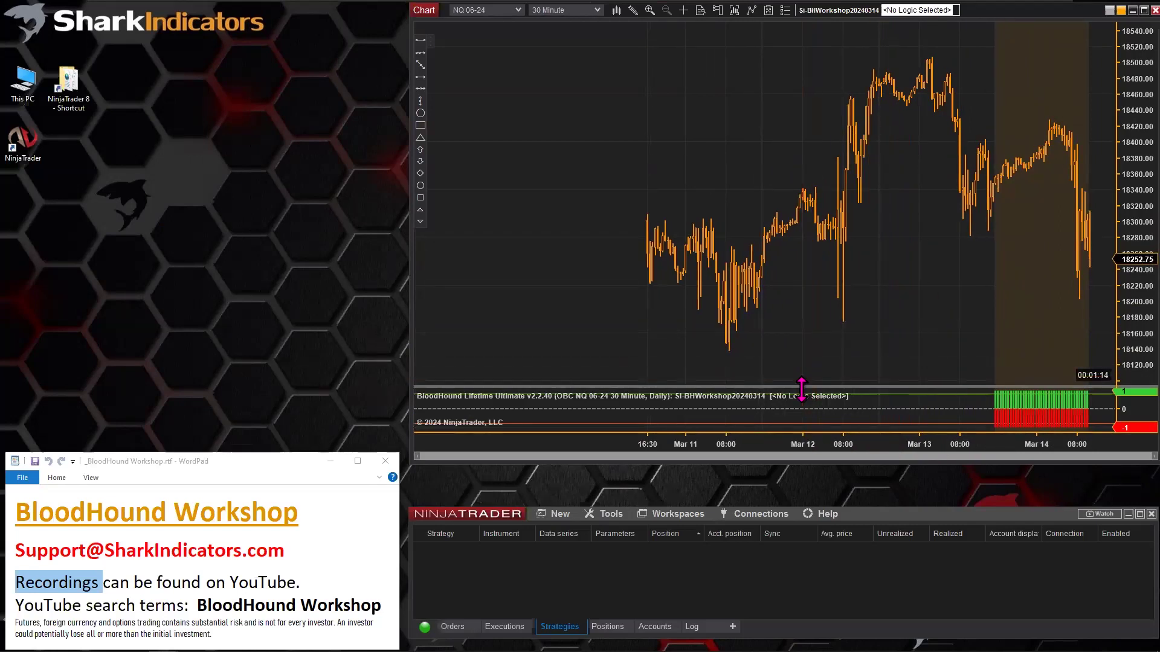
{"action": "left_click_drag", "start_coordinate": [801, 390], "coordinate": [785, 382]}
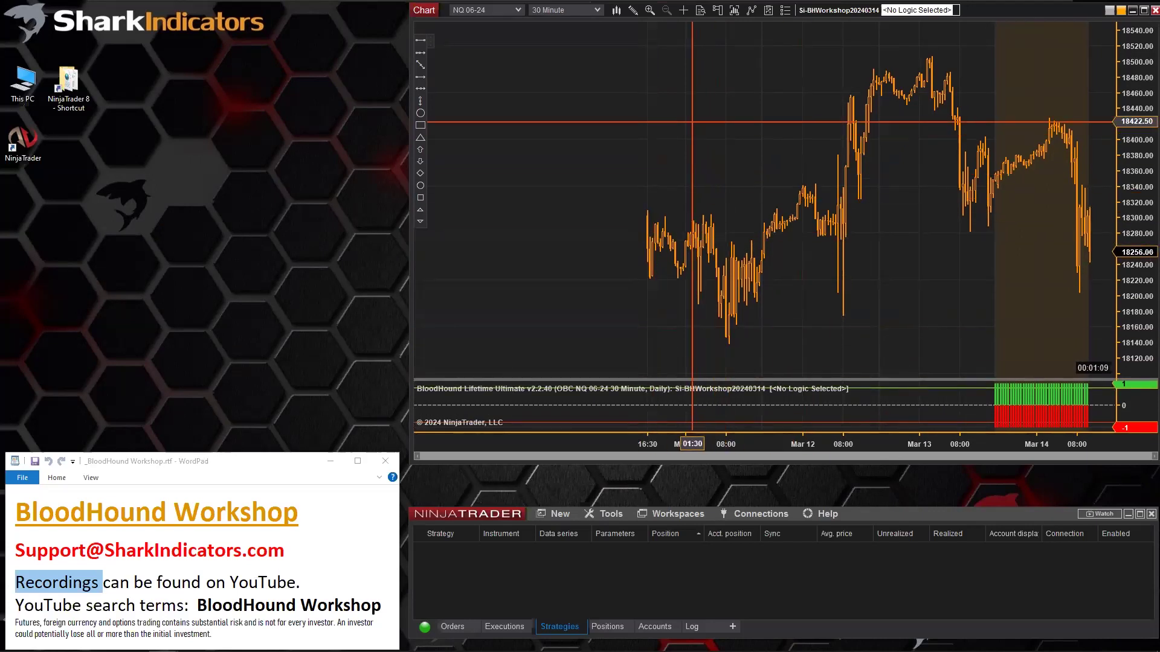
{"action": "right_click", "coordinate": [692, 122]}
Set the chart's Days to load to 2, then reopen the Data Series settings with Ctrl+F.
{"action": "left_click", "coordinate": [730, 184]}
{"action": "left_click_drag", "start_coordinate": [752, 54], "coordinate": [653, 53]}
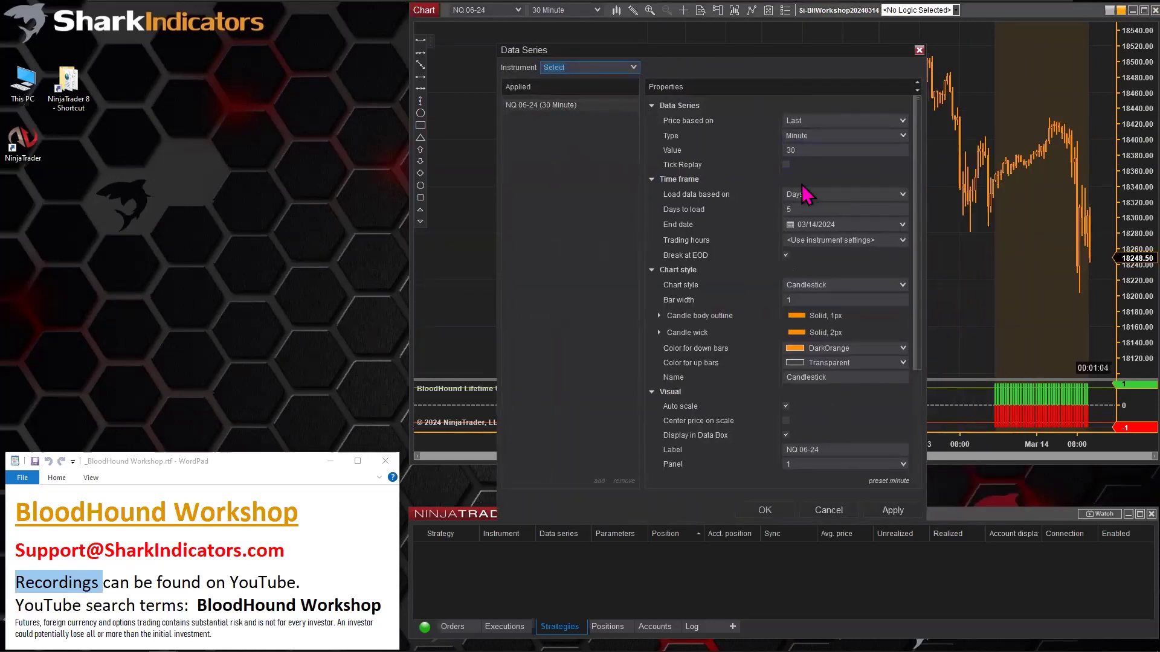
{"action": "left_click", "coordinate": [793, 209]}
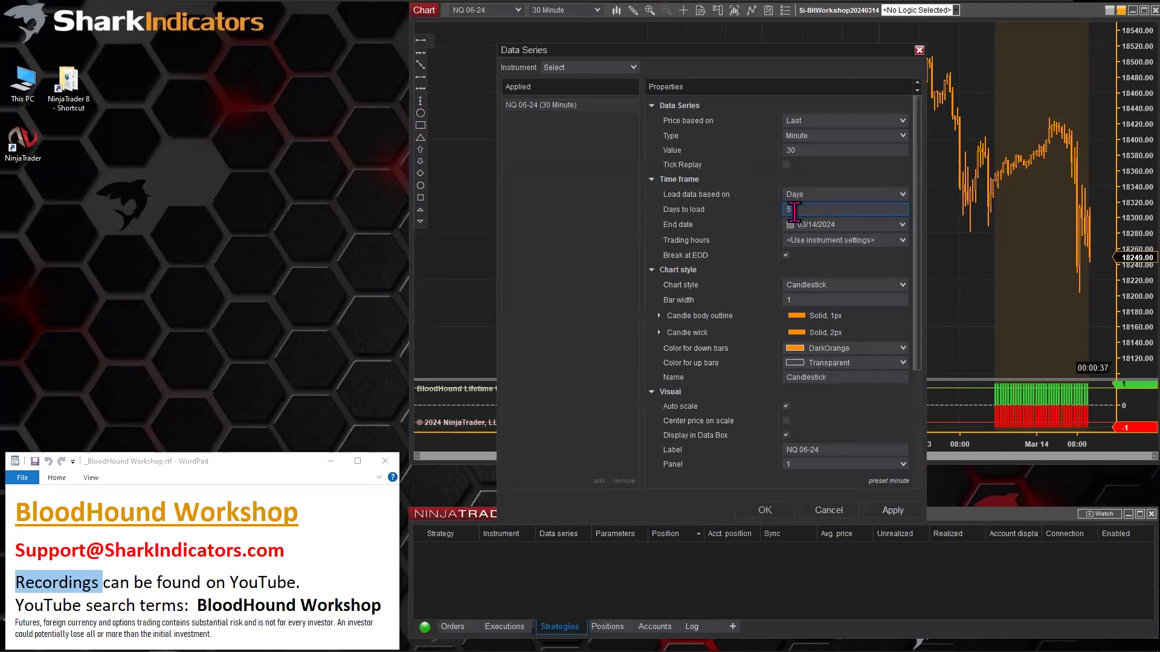
{"action": "key", "text": "Return"}
{"action": "type", "text": "3"}
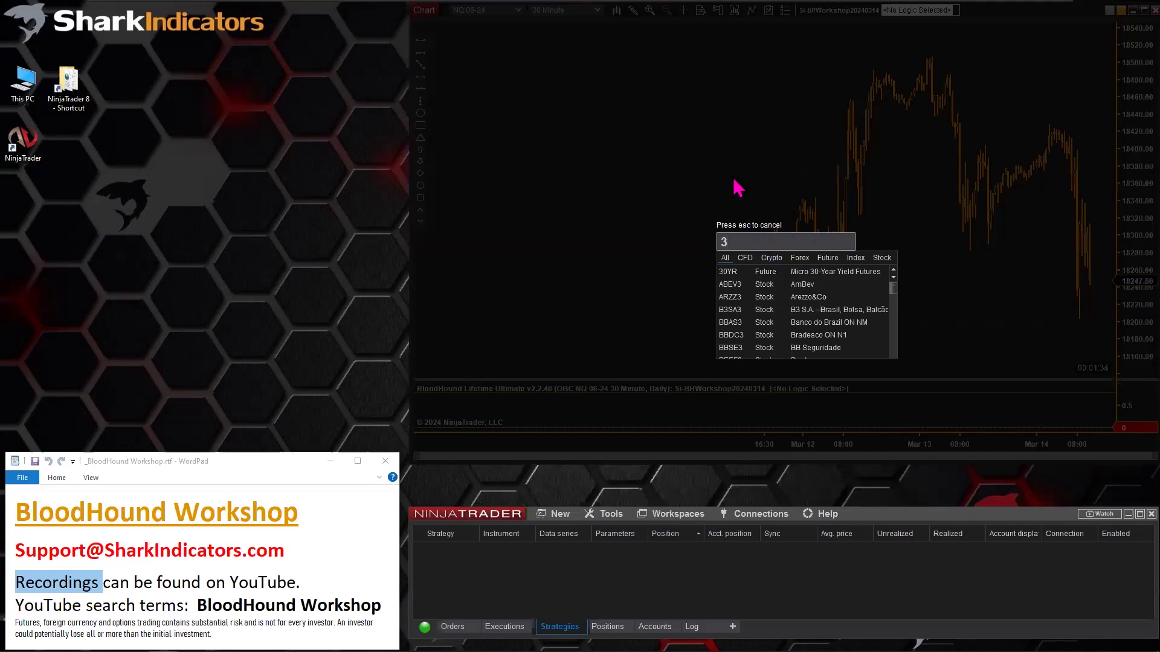
{"action": "key", "text": "Escape"}
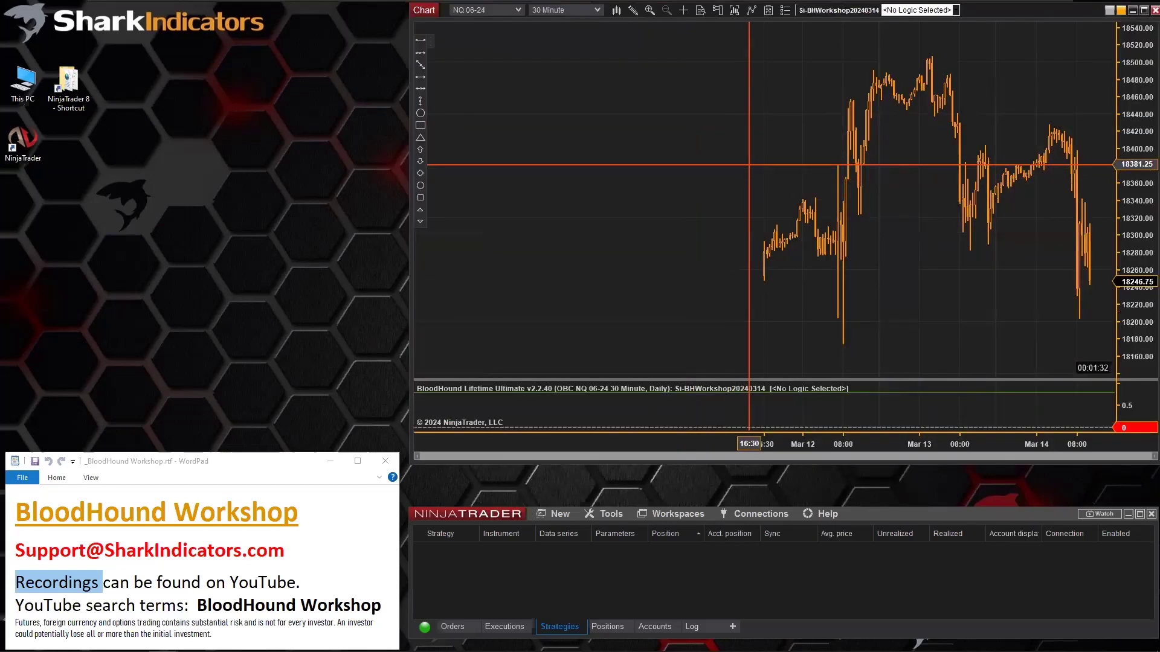
{"action": "key", "text": "ctrl+f"}
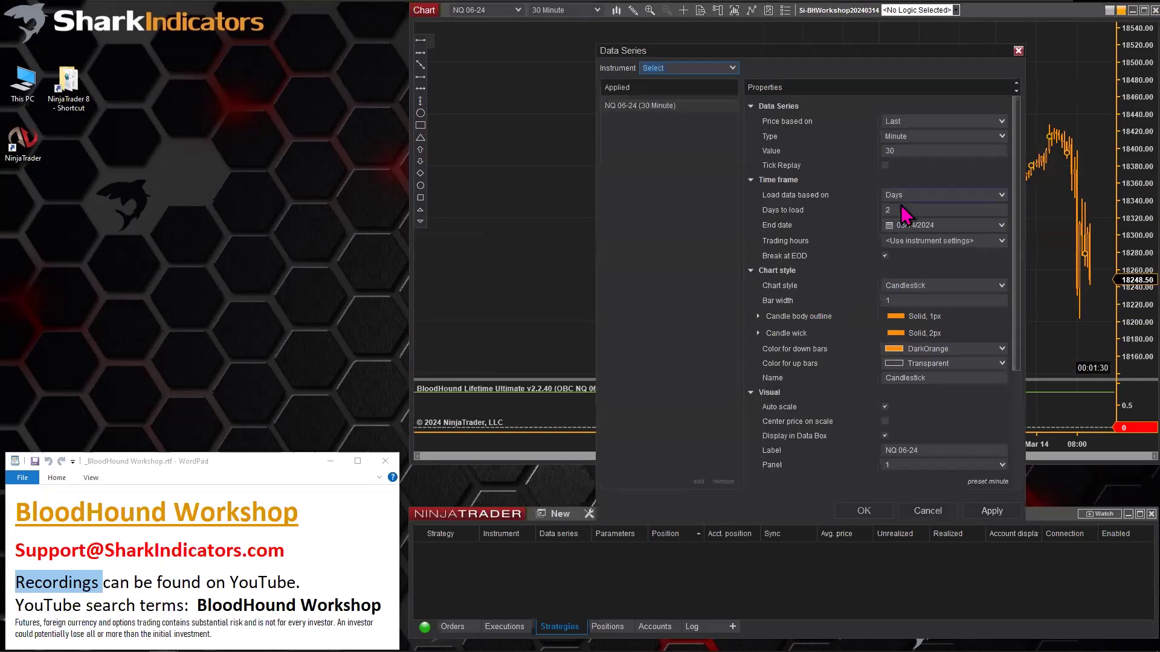
Load 23 days of 30-minute data and fit the whole loaded history on the time axis.
{"action": "left_click", "coordinate": [897, 209]}
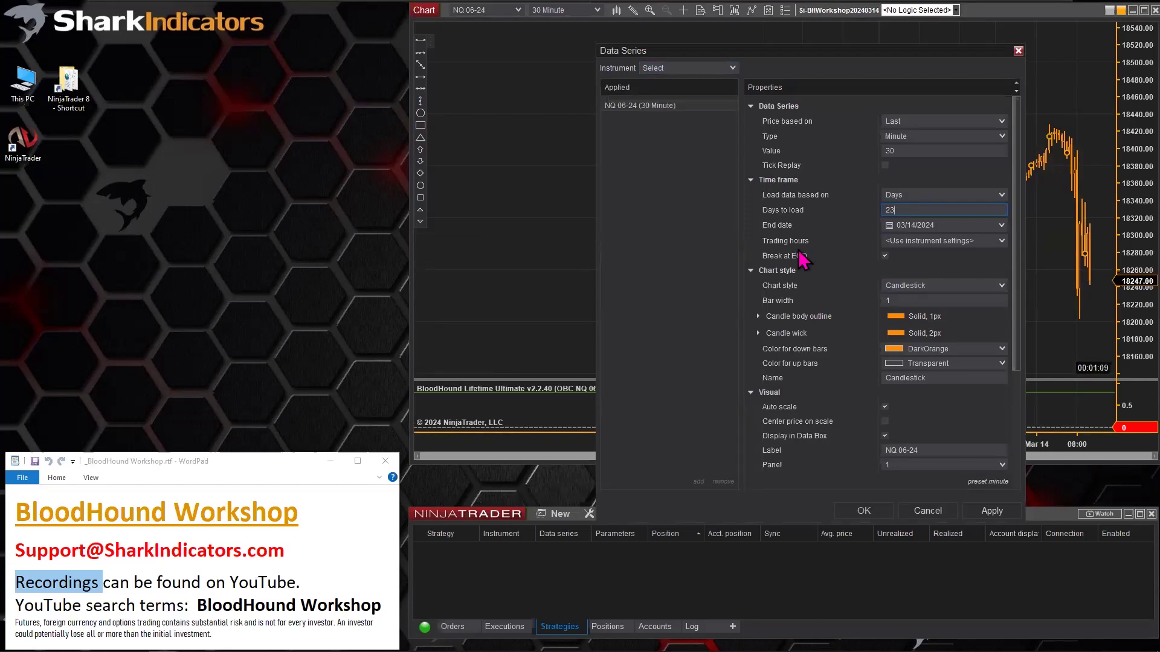
{"action": "left_click", "coordinate": [864, 511]}
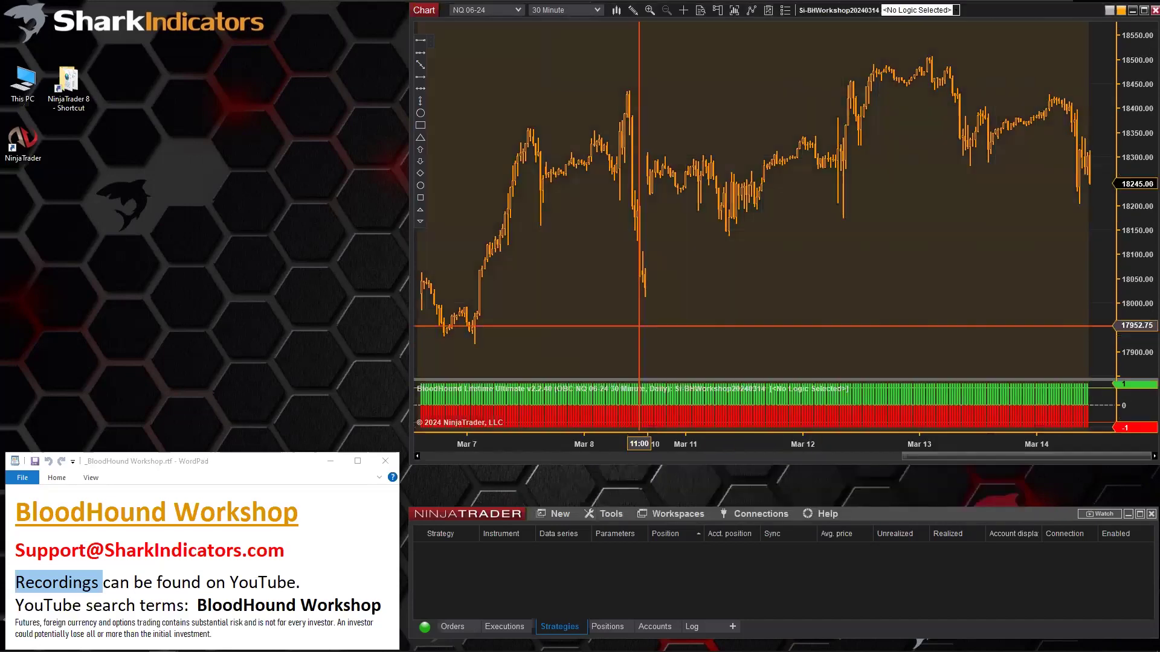
{"action": "left_click_drag", "start_coordinate": [668, 445], "coordinate": [751, 306]}
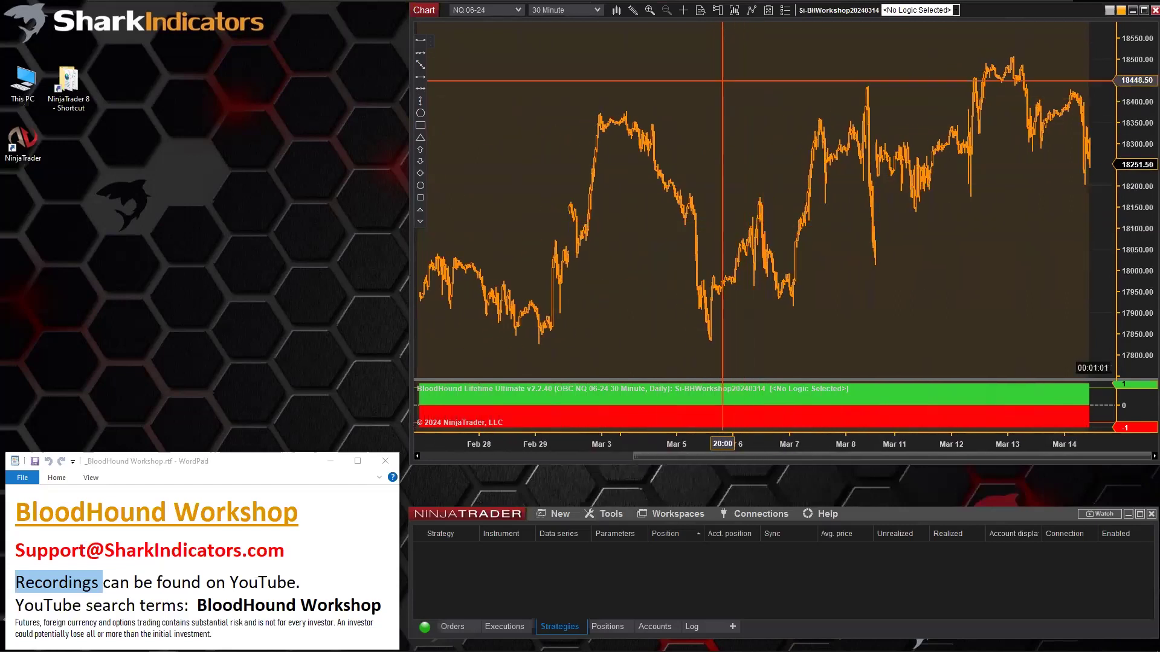
{"action": "right_click", "coordinate": [723, 80]}
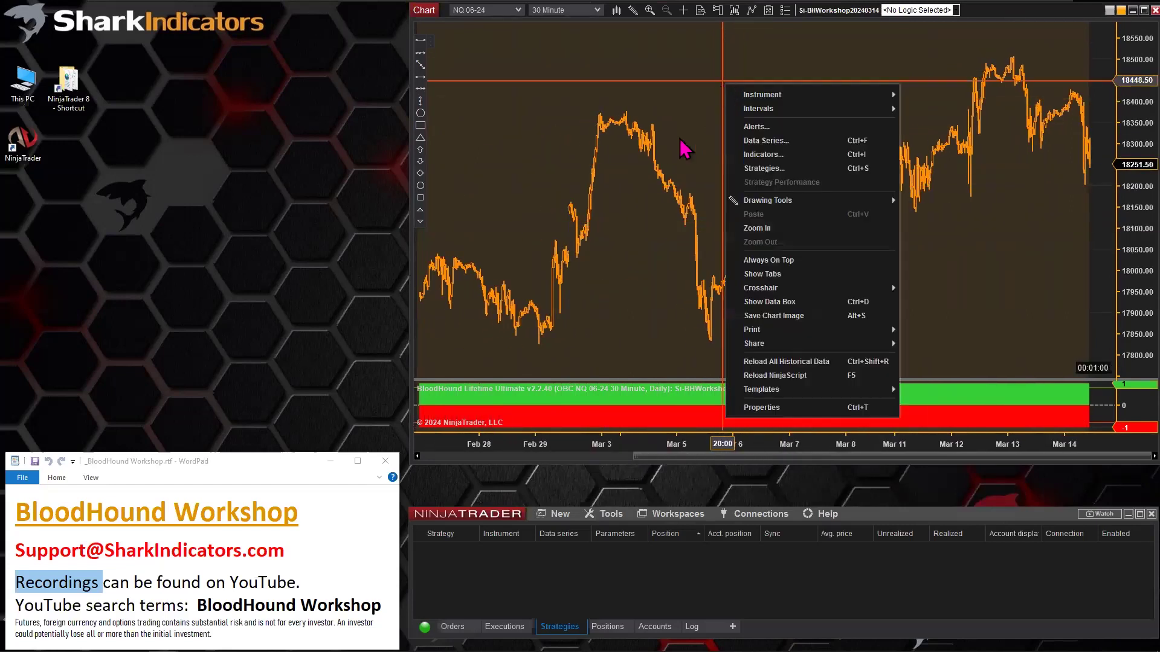
Set the Trading hours break line colour to Gray in Data Series and confirm.
{"action": "left_click", "coordinate": [766, 141]}
{"action": "scroll", "coordinate": [824, 422], "scroll_direction": "down", "scroll_amount": 2}
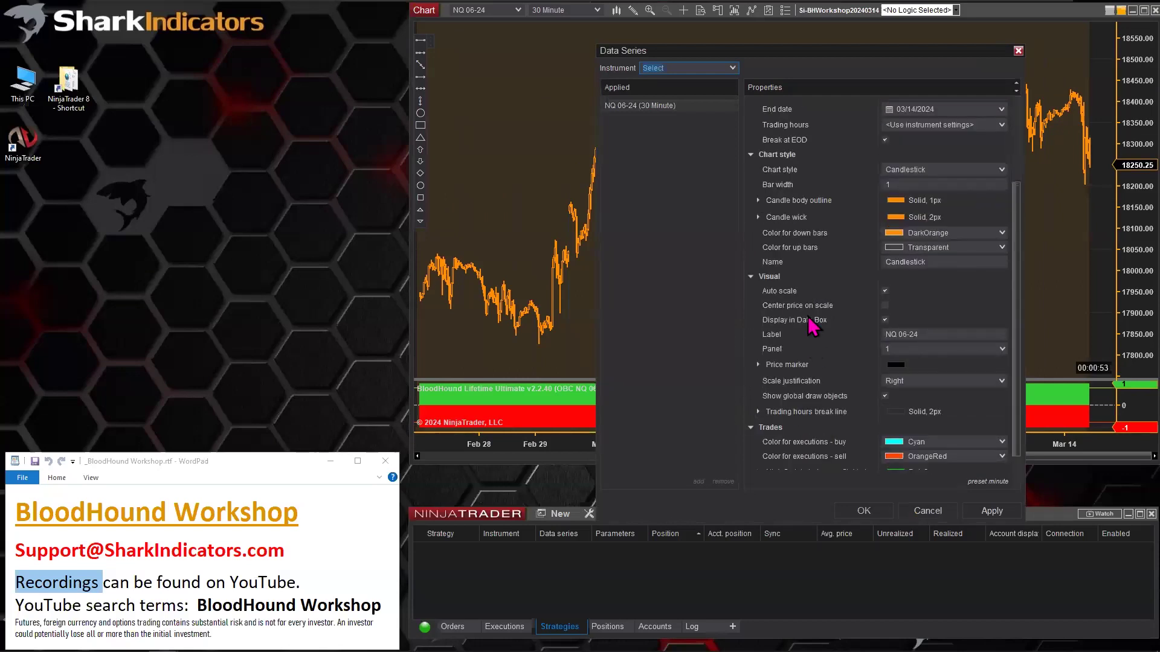
{"action": "double_click", "coordinate": [805, 411]}
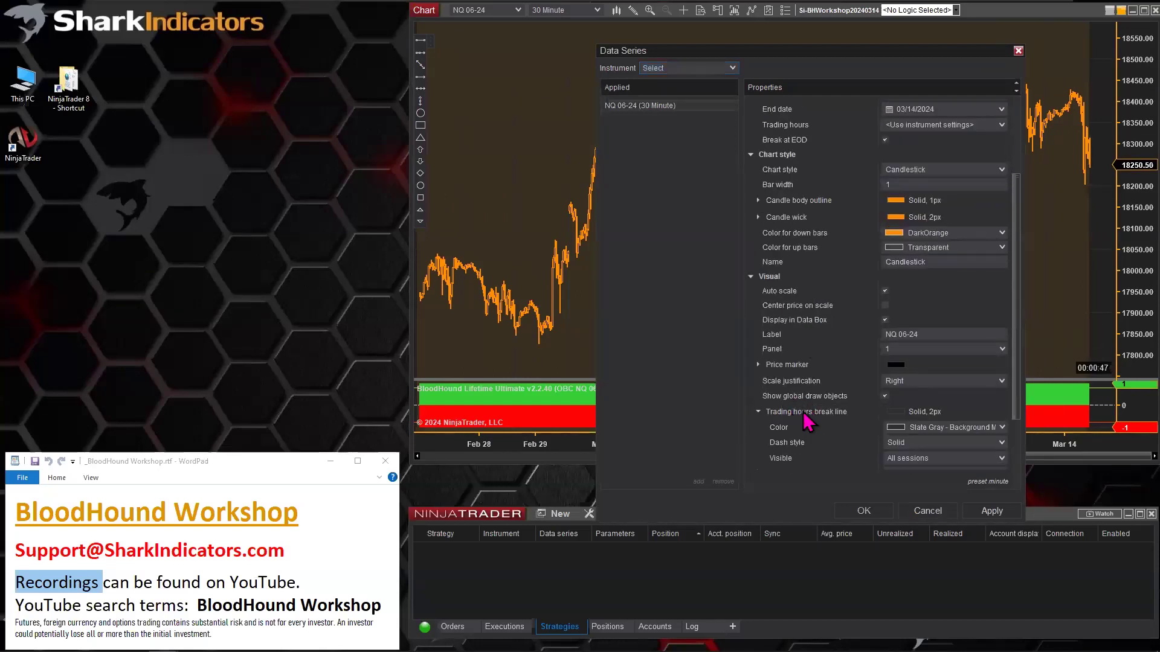
{"action": "scroll", "coordinate": [803, 411], "scroll_direction": "down", "scroll_amount": 1}
{"action": "scroll", "coordinate": [810, 423], "scroll_direction": "down", "scroll_amount": 2}
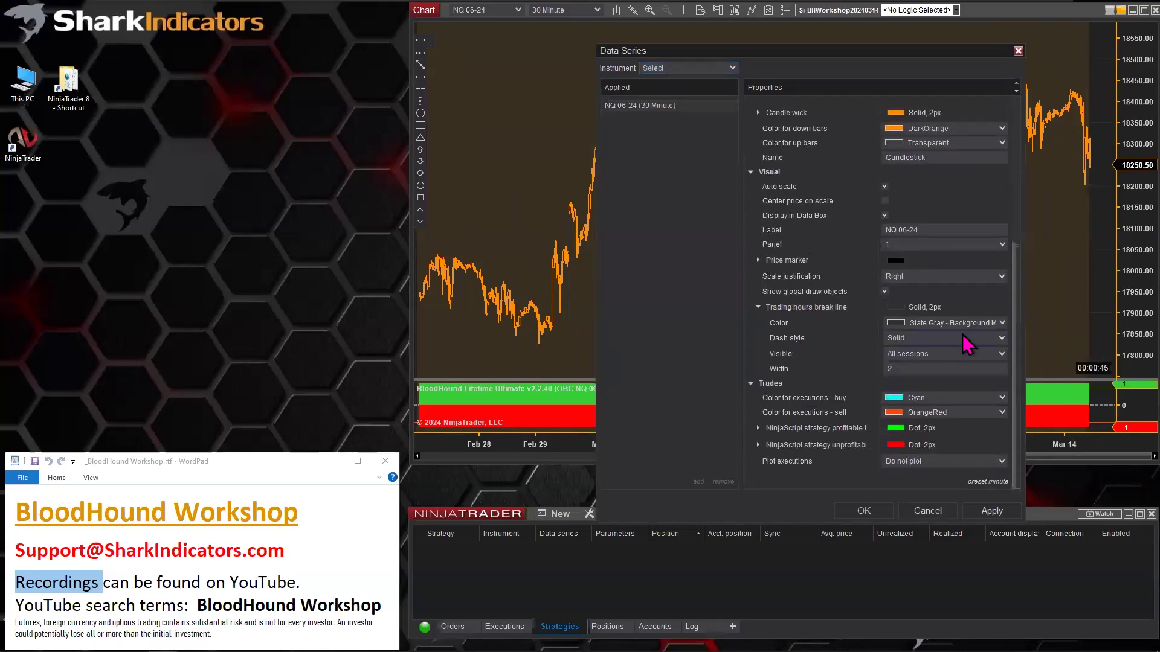
{"action": "left_click", "coordinate": [996, 323]}
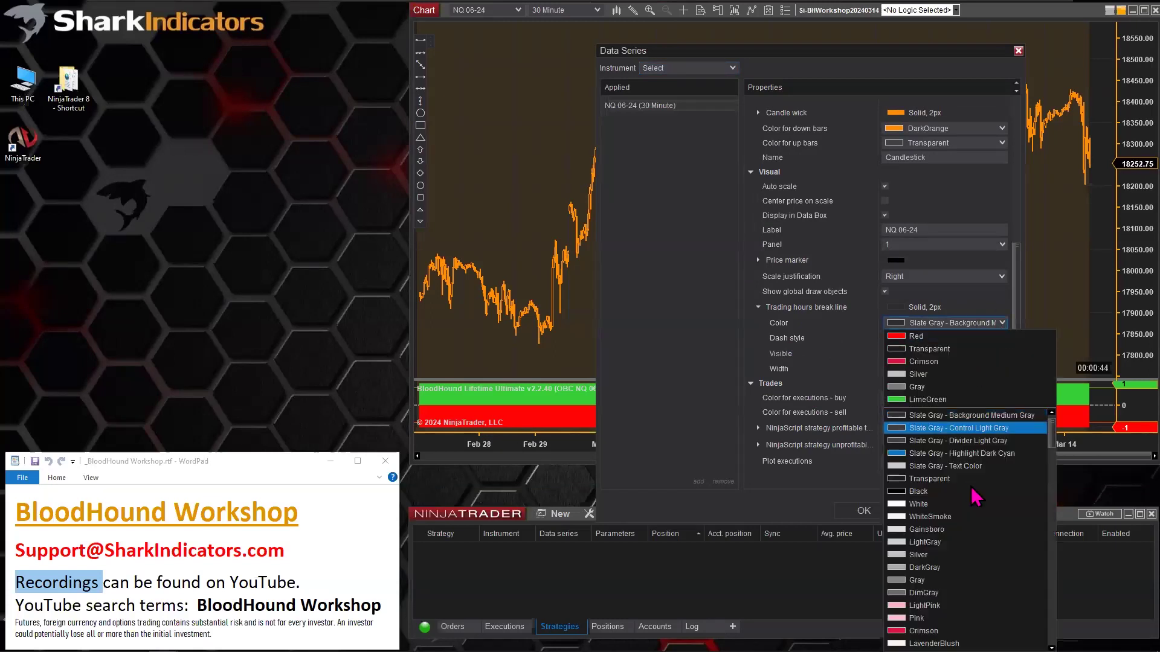
{"action": "left_click", "coordinate": [931, 387]}
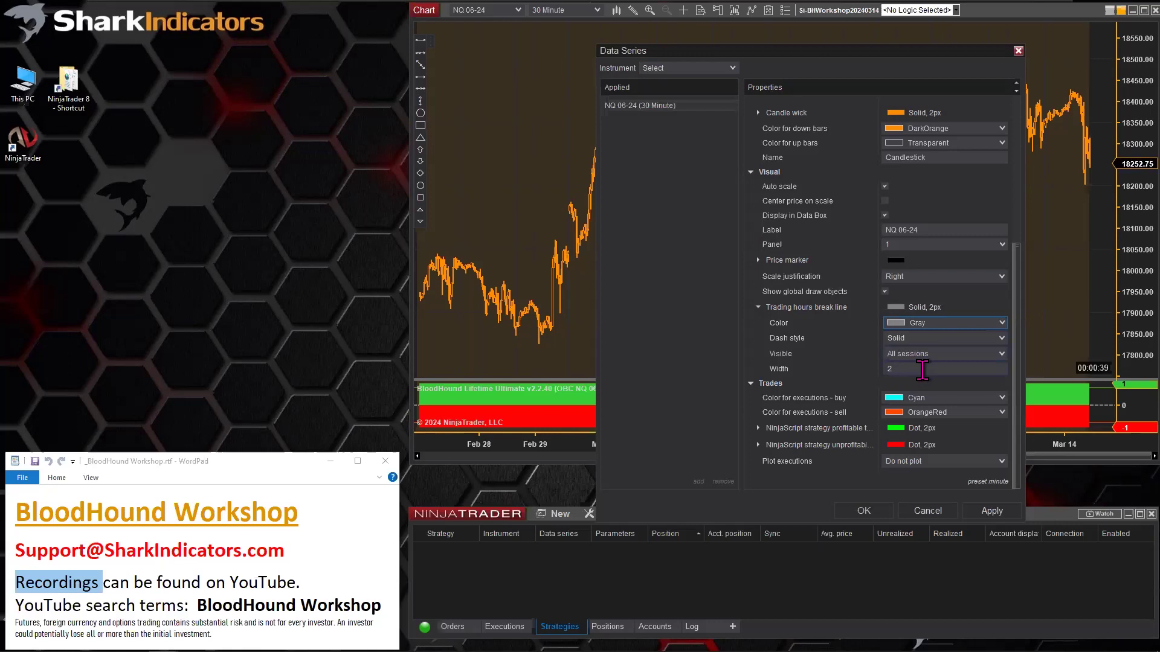
{"action": "left_click", "coordinate": [891, 513]}
Change the Trading hours break line dash style to Dash and close Data Series.
{"action": "double_click", "coordinate": [696, 205]}
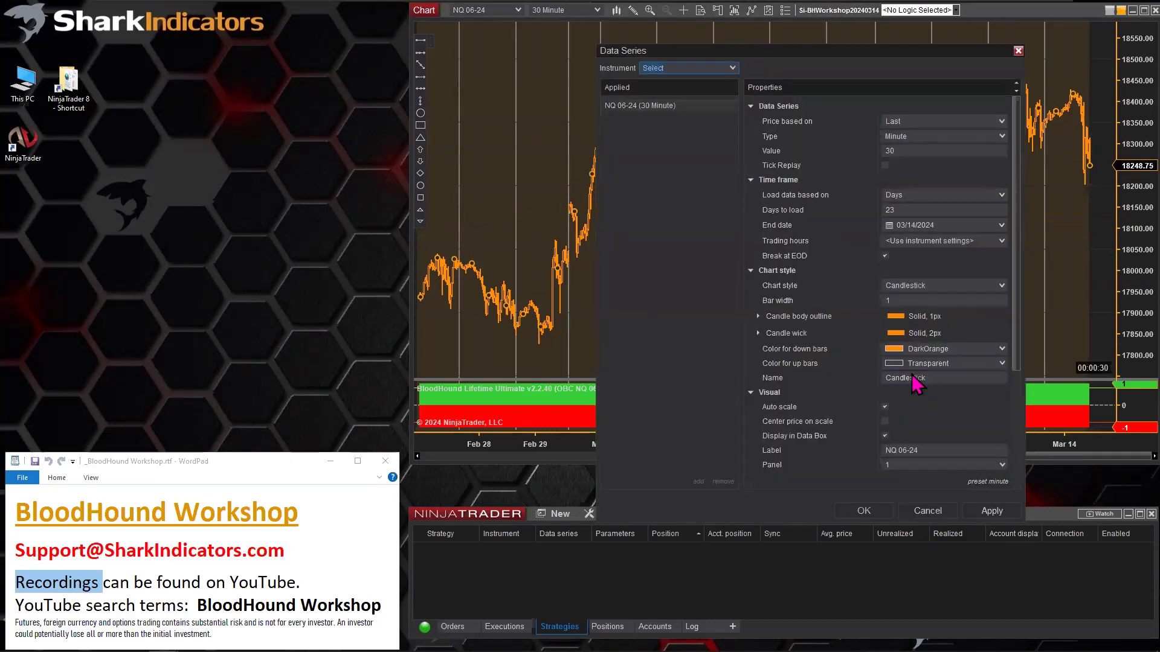
{"action": "scroll", "coordinate": [918, 385], "scroll_direction": "down", "scroll_amount": 3}
{"action": "left_click", "coordinate": [793, 365]}
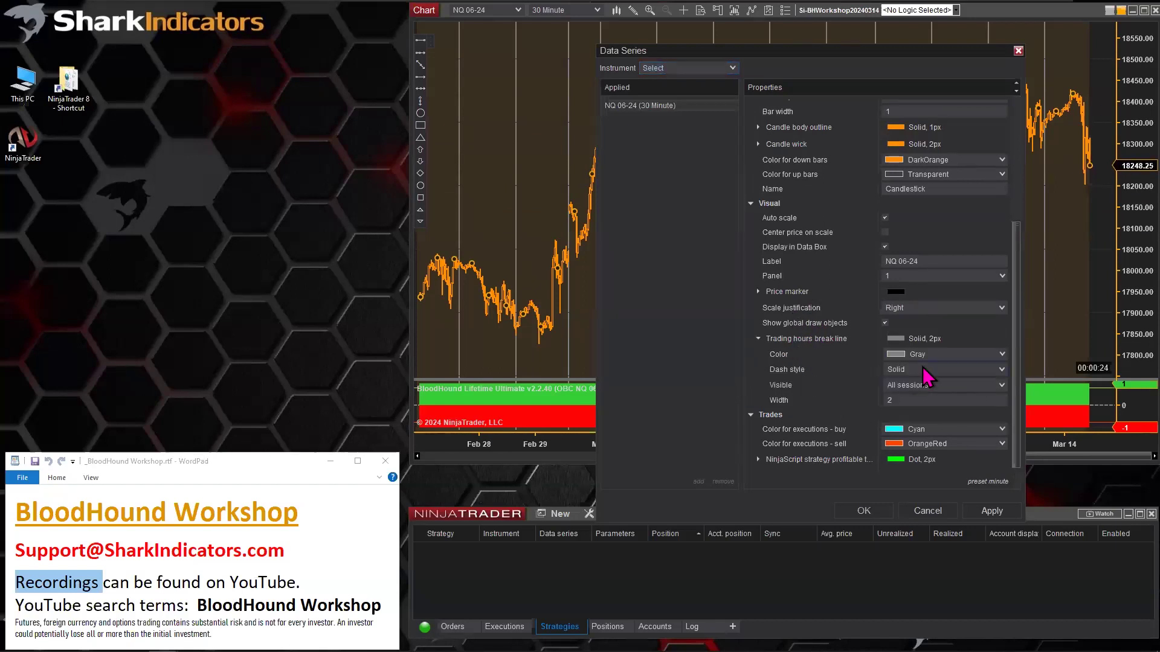
{"action": "left_click", "coordinate": [927, 369]}
{"action": "left_click", "coordinate": [907, 383]}
{"action": "left_click", "coordinate": [868, 510]}
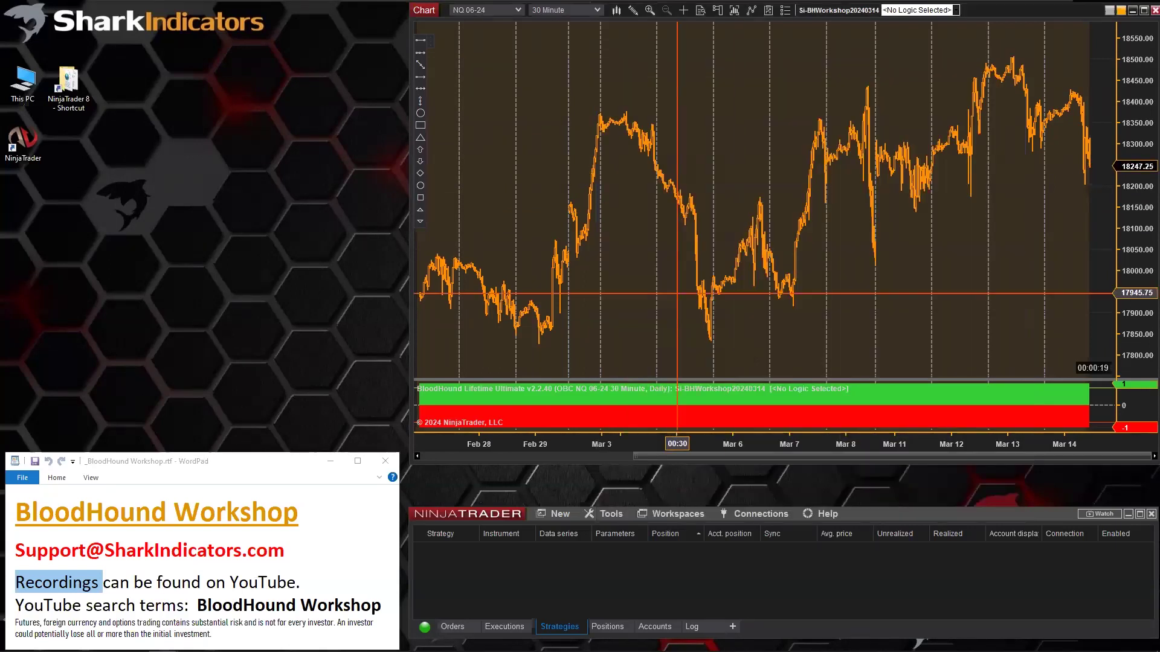
{"action": "scroll", "coordinate": [701, 456], "scroll_direction": "up", "scroll_amount": 3}
{"action": "scroll", "coordinate": [701, 463], "scroll_direction": "up", "scroll_amount": 10}
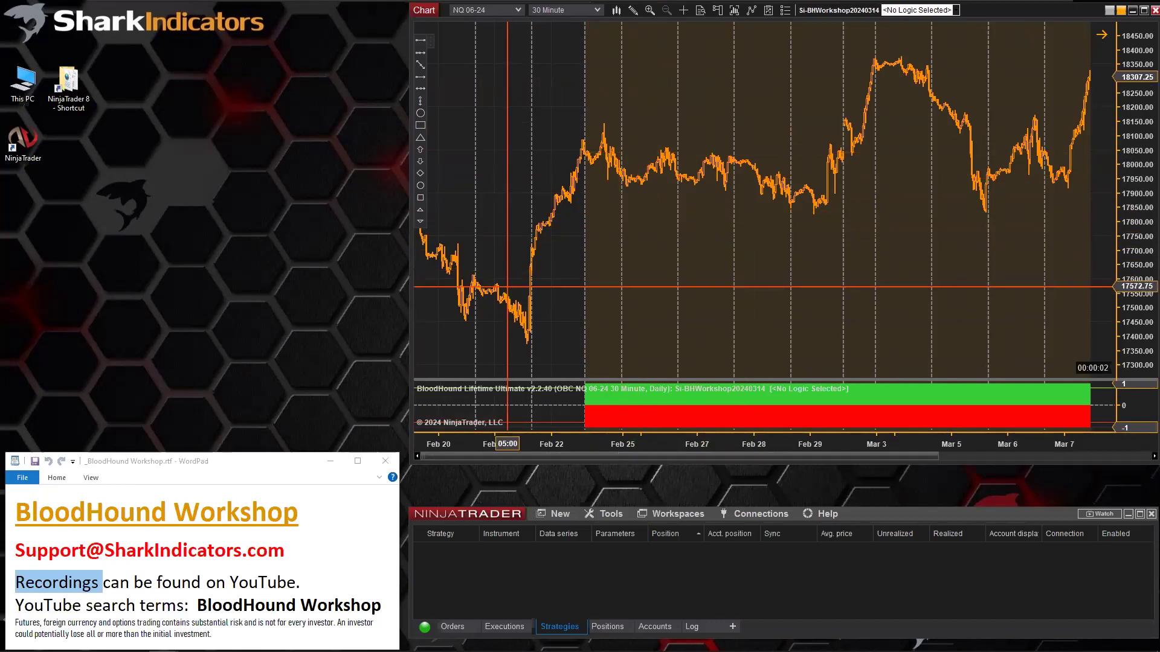
Open the Daily ATR > 50pt node's Threshold Rules in BloodHound and begin editing the ATR values.
{"action": "left_click", "coordinate": [817, 11]}
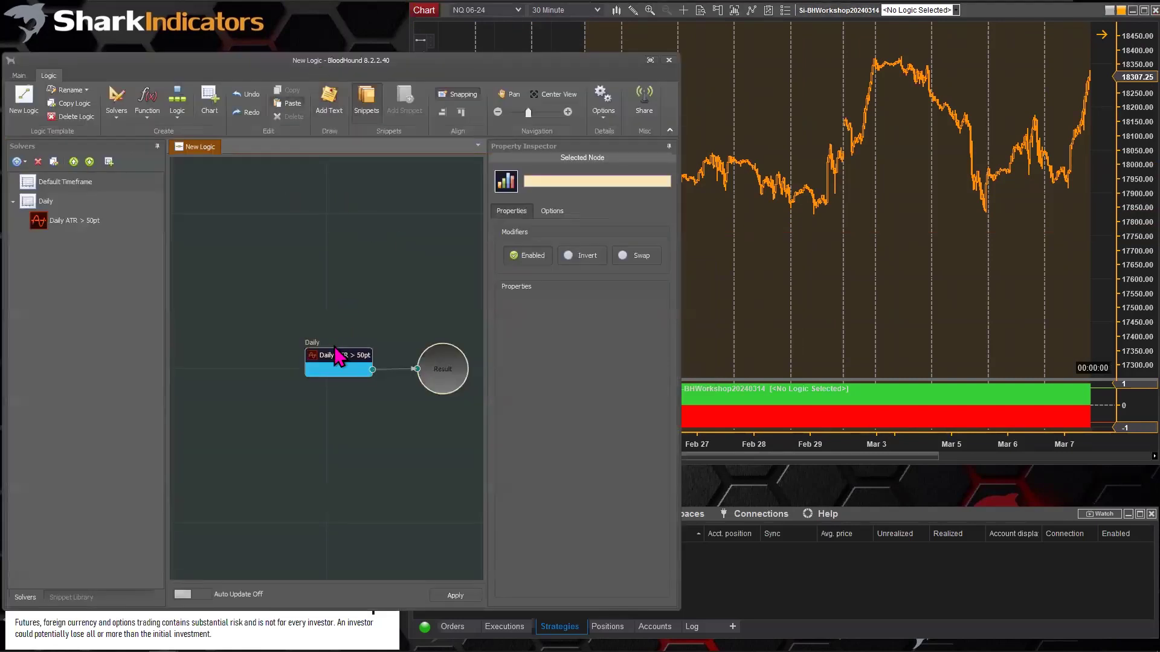
{"action": "left_click", "coordinate": [325, 357]}
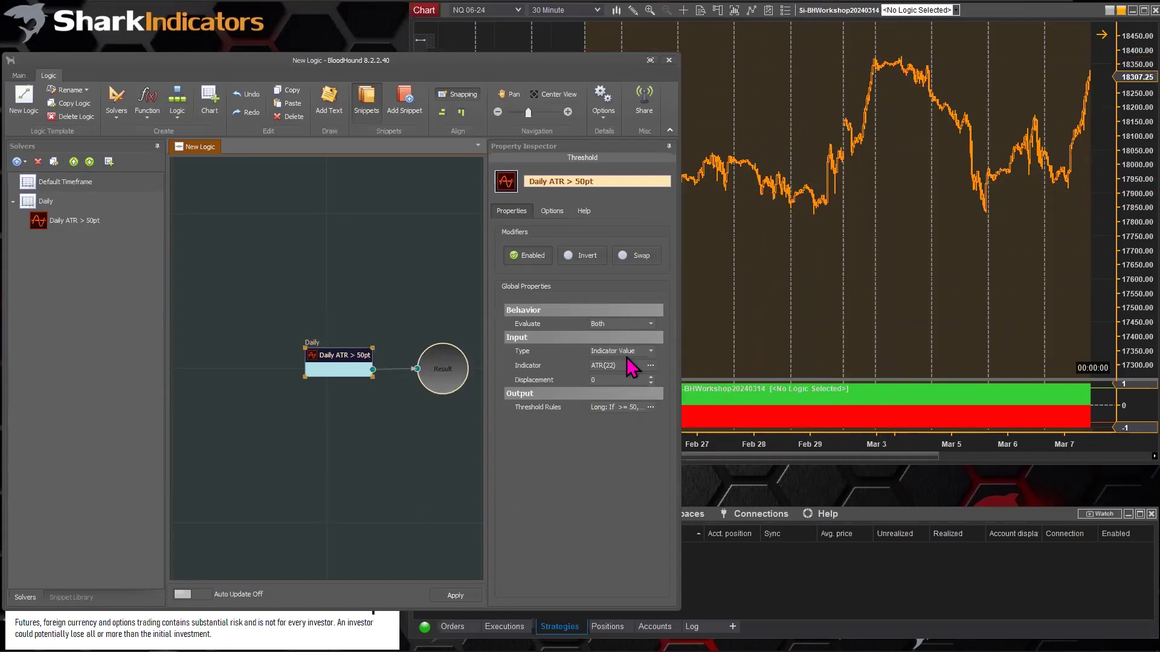
{"action": "left_click", "coordinate": [650, 407]}
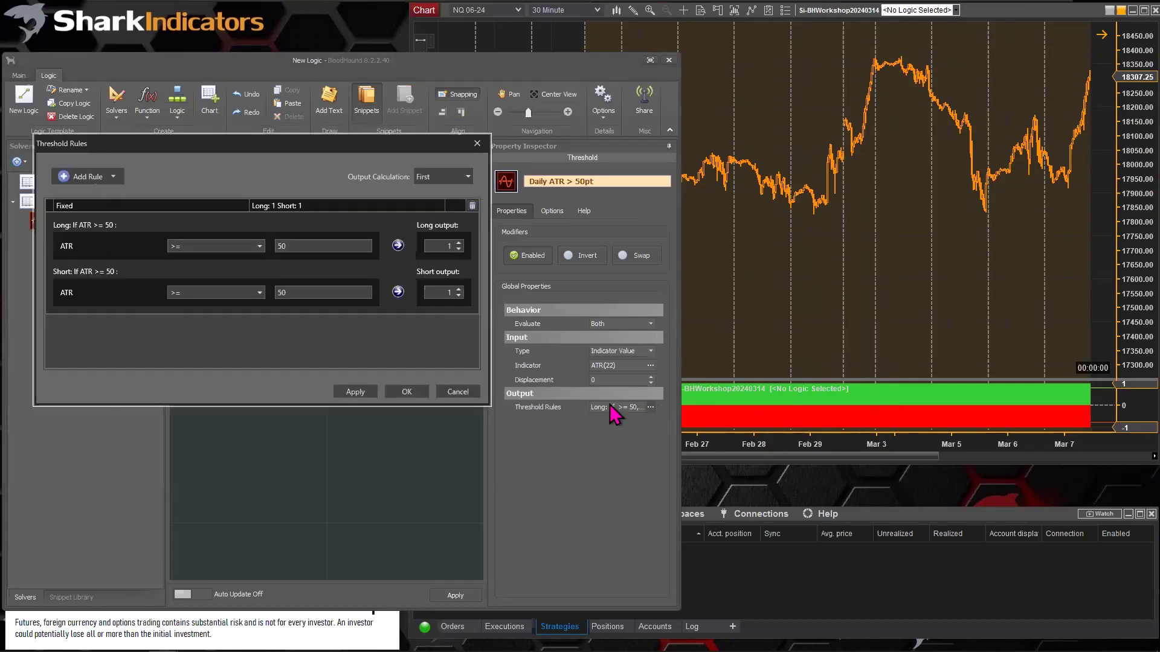
{"action": "double_click", "coordinate": [290, 245]}
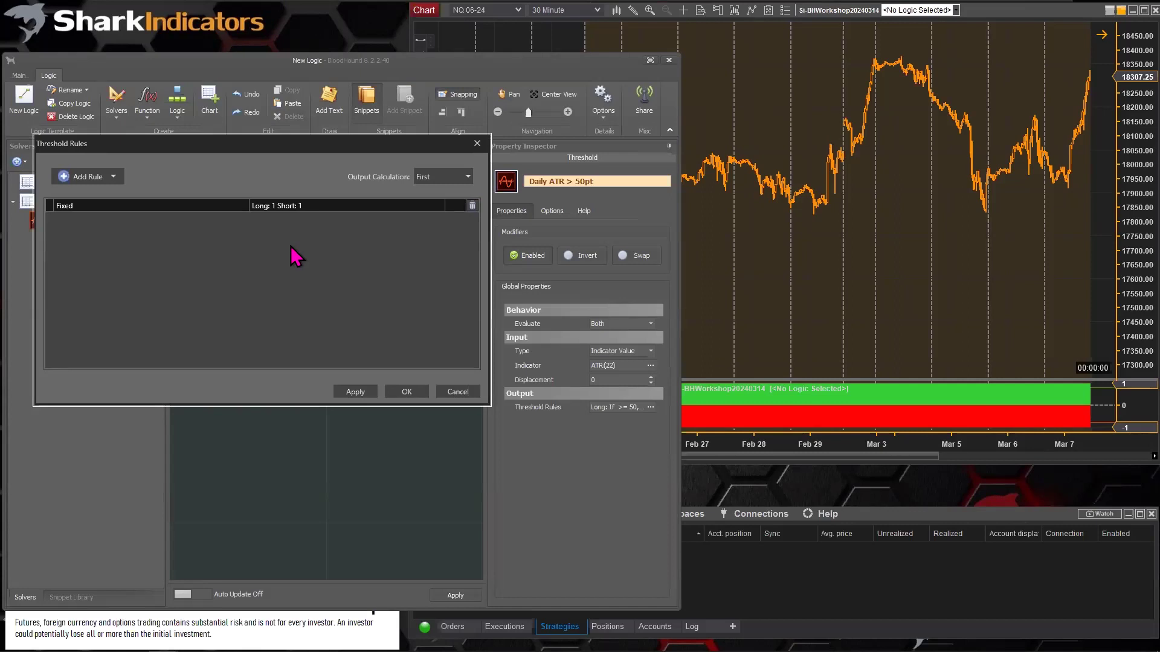
{"action": "type", "text": "10"}
{"action": "key", "text": "Tab"}
{"action": "type", "text": "100"}
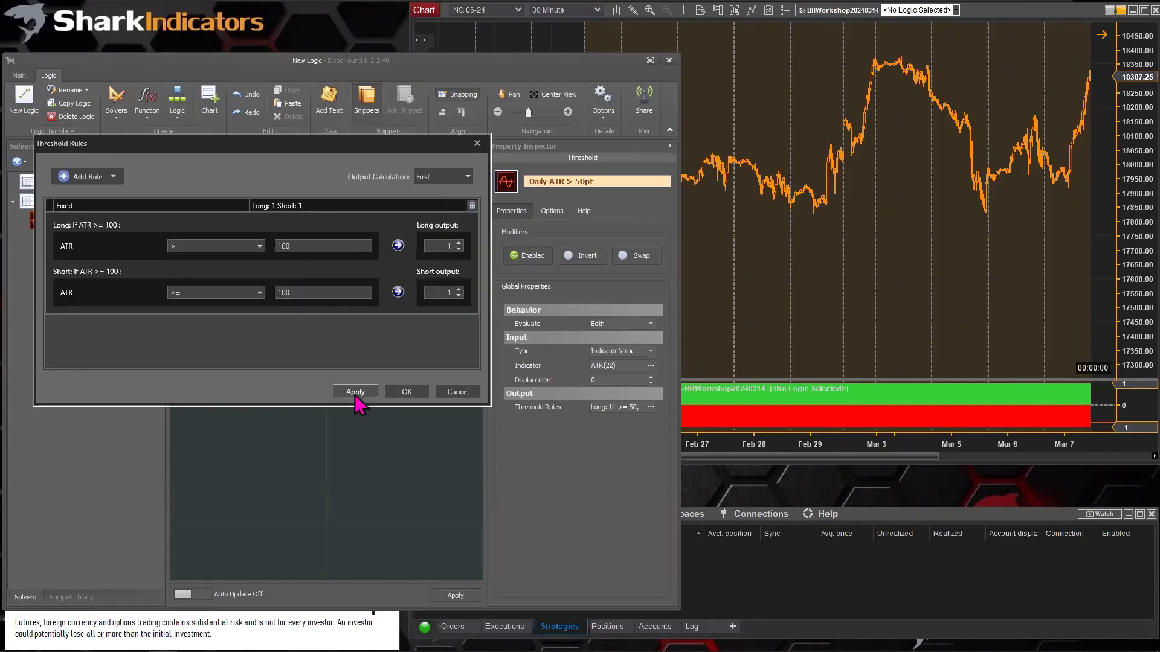
Set both the Long and Short ATR thresholds to 300 and apply them to the chart.
{"action": "double_click", "coordinate": [308, 246]}
{"action": "type", "text": "150."}
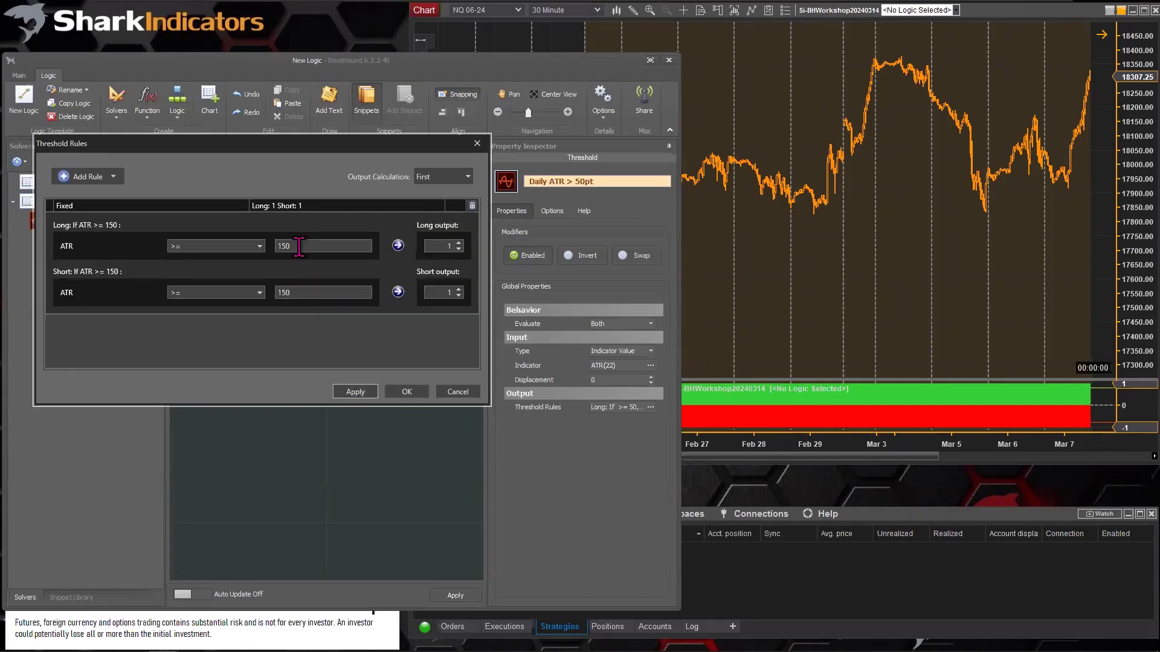
{"action": "double_click", "coordinate": [291, 246]}
{"action": "type", "text": "200"}
{"action": "double_click", "coordinate": [303, 293]}
{"action": "type", "text": "200"}
{"action": "double_click", "coordinate": [295, 246]}
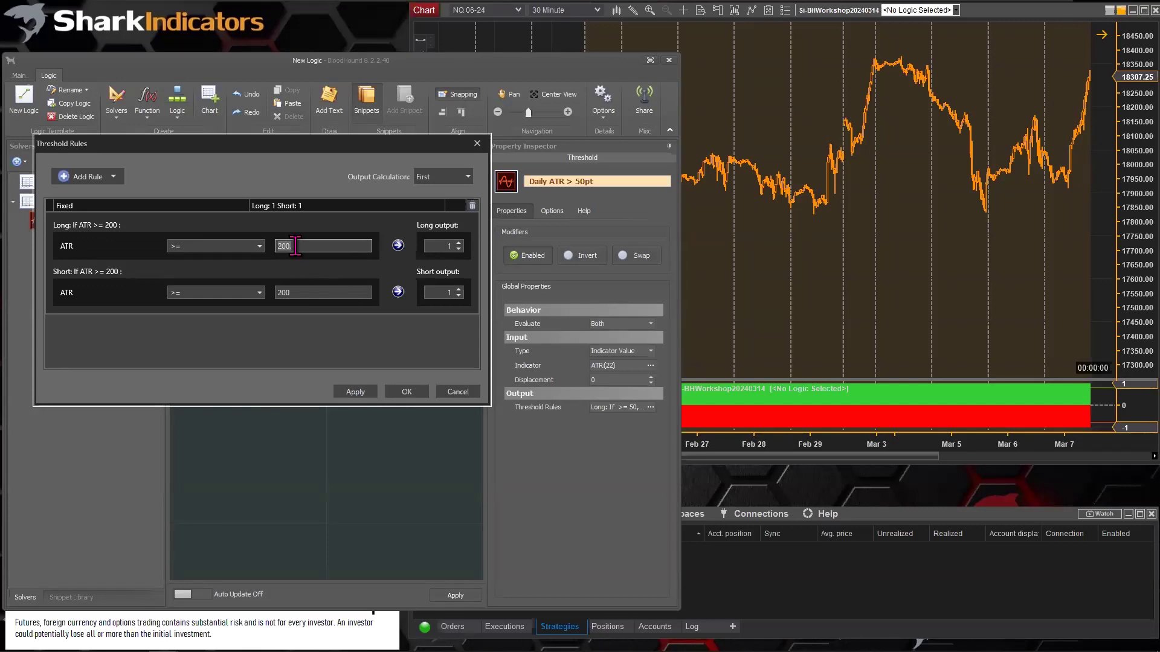
{"action": "type", "text": "300"}
{"action": "double_click", "coordinate": [305, 293]}
{"action": "type", "text": "250"}
{"action": "left_click", "coordinate": [355, 391]}
{"action": "double_click", "coordinate": [302, 292]}
{"action": "type", "text": "300"}
{"action": "left_click", "coordinate": [355, 391]}
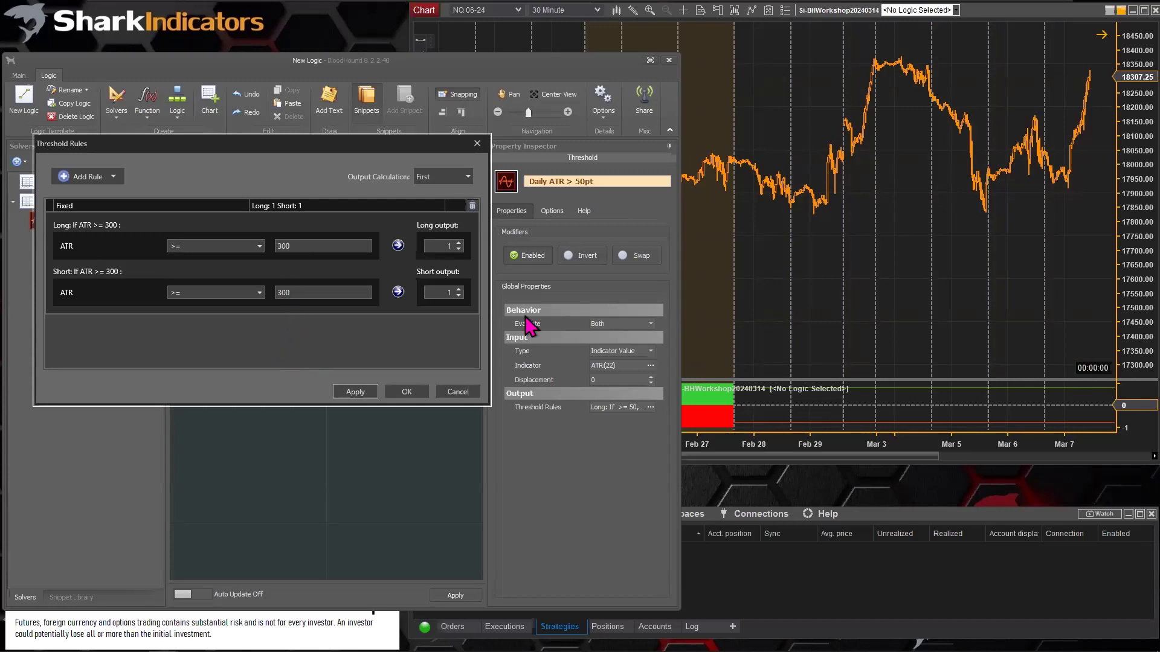
Accept the 300 threshold rules with OK and bring the chart forward to review the signals.
{"action": "left_click", "coordinate": [407, 392]}
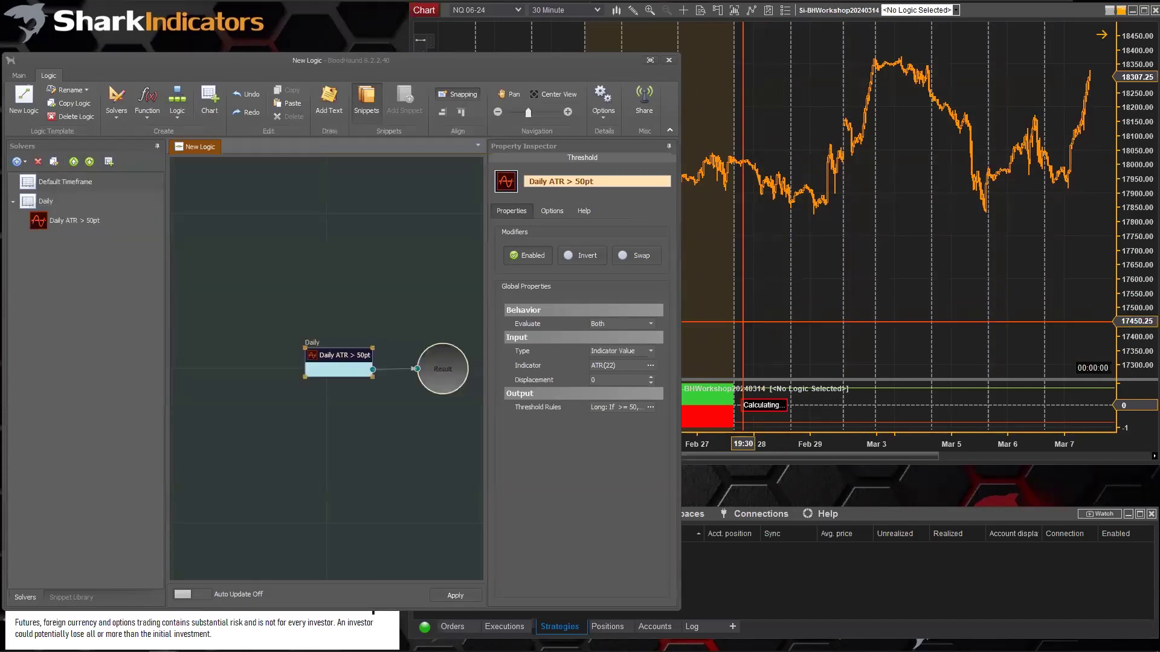
{"action": "left_click", "coordinate": [742, 321]}
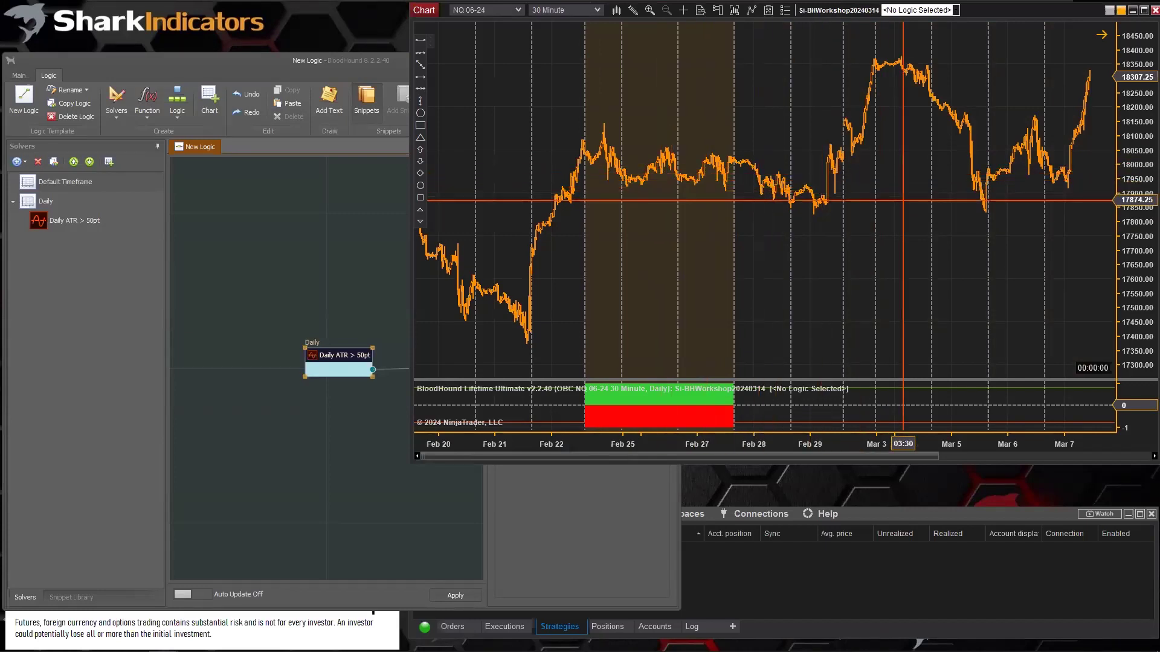
Change the Long and Short ATR thresholds to 275, apply with OK, and bring the chart forward.
{"action": "left_click_drag", "start_coordinate": [892, 223], "coordinate": [669, 218]}
{"action": "left_click_drag", "start_coordinate": [992, 247], "coordinate": [924, 245]}
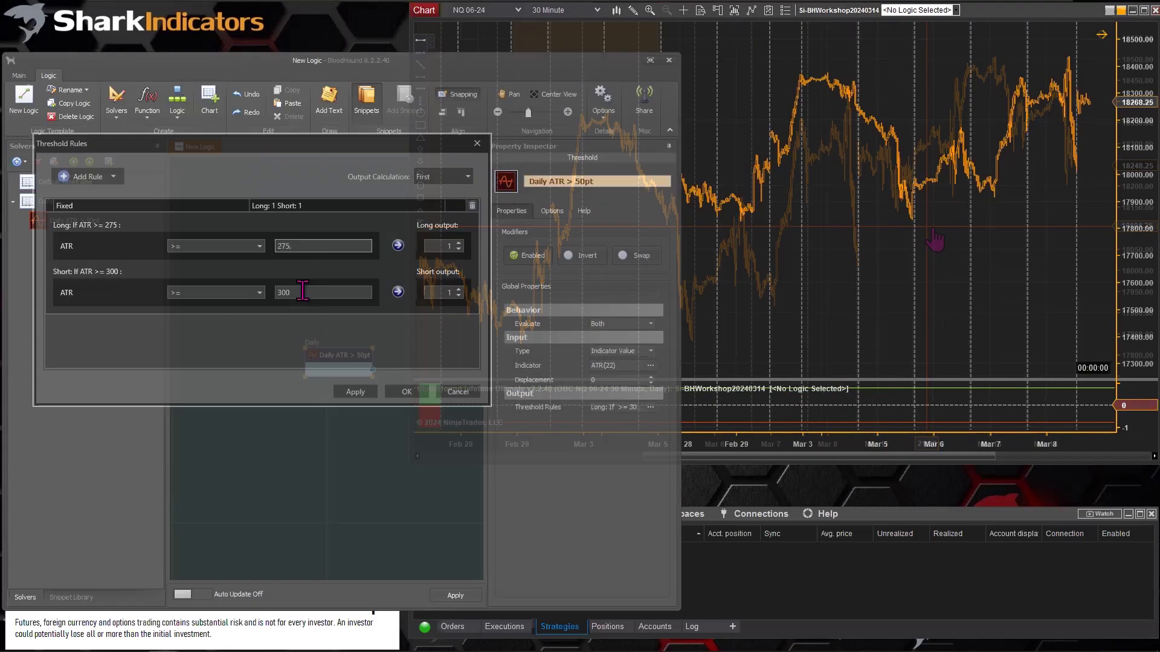
{"action": "double_click", "coordinate": [302, 292]}
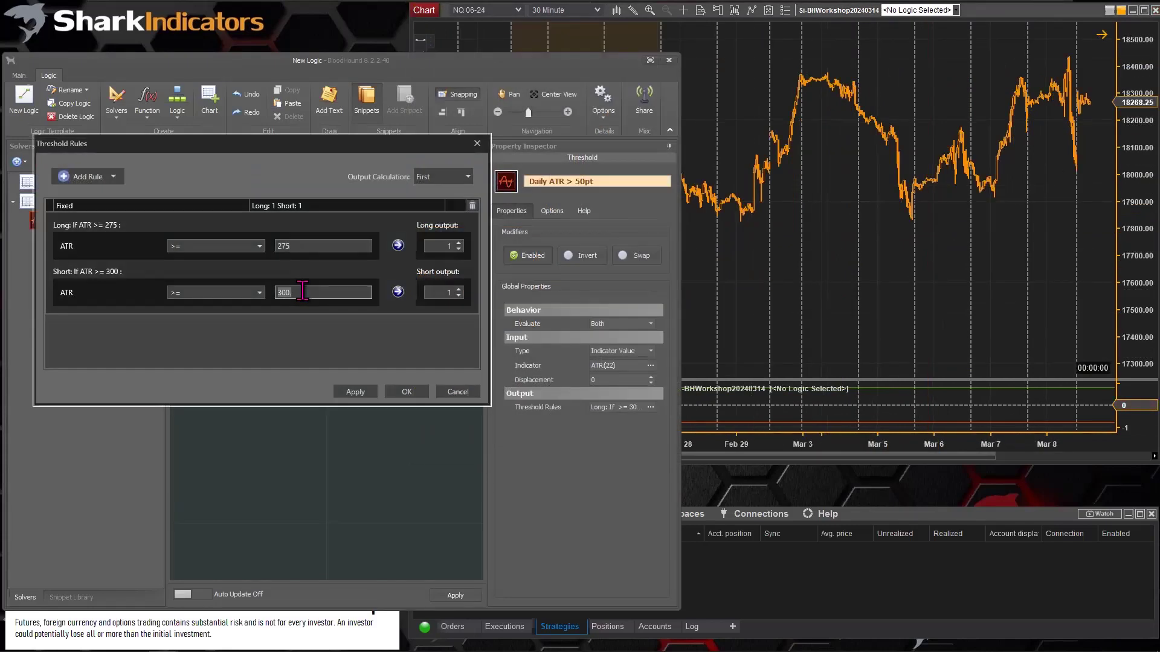
{"action": "type", "text": "275"}
{"action": "left_click", "coordinate": [355, 392]}
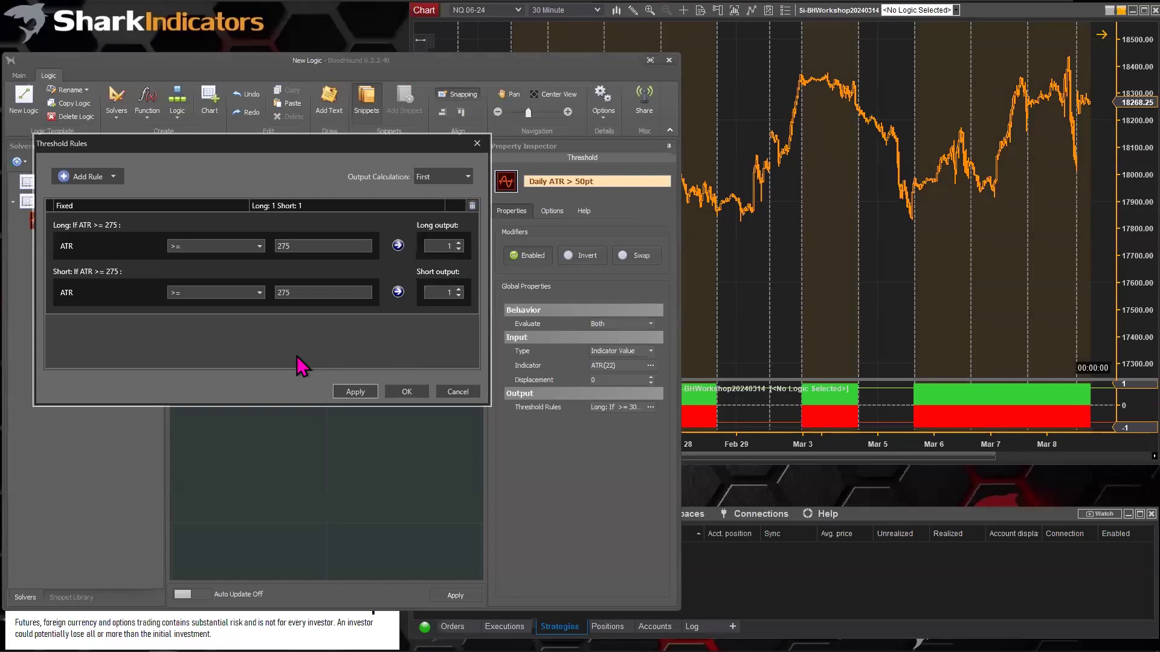
{"action": "left_click", "coordinate": [407, 392]}
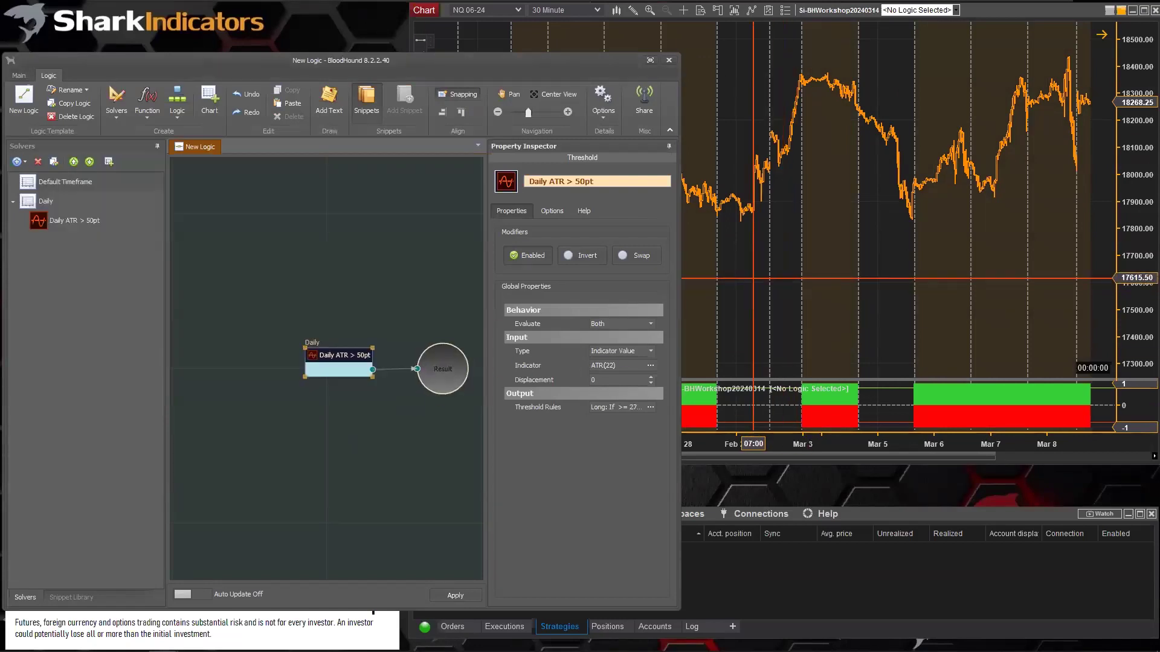
{"action": "left_click", "coordinate": [754, 279]}
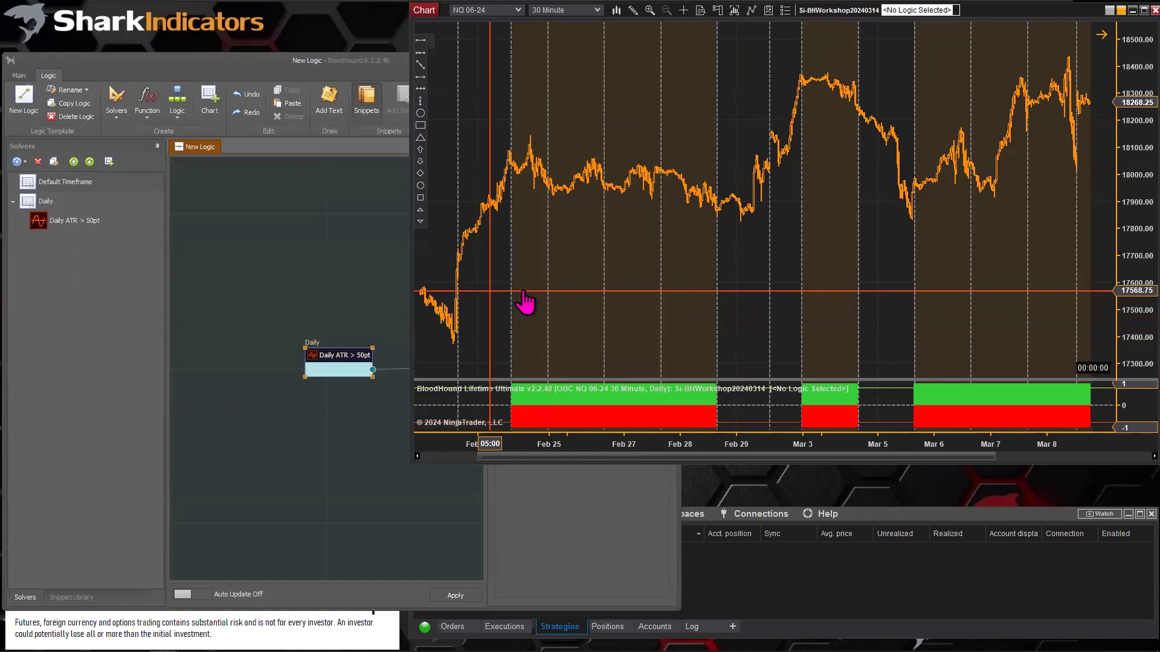
Pan the chart across the loaded dates, then return to BloodHound with the Daily ATR node selected.
{"action": "left_click_drag", "start_coordinate": [525, 302], "coordinate": [658, 280]}
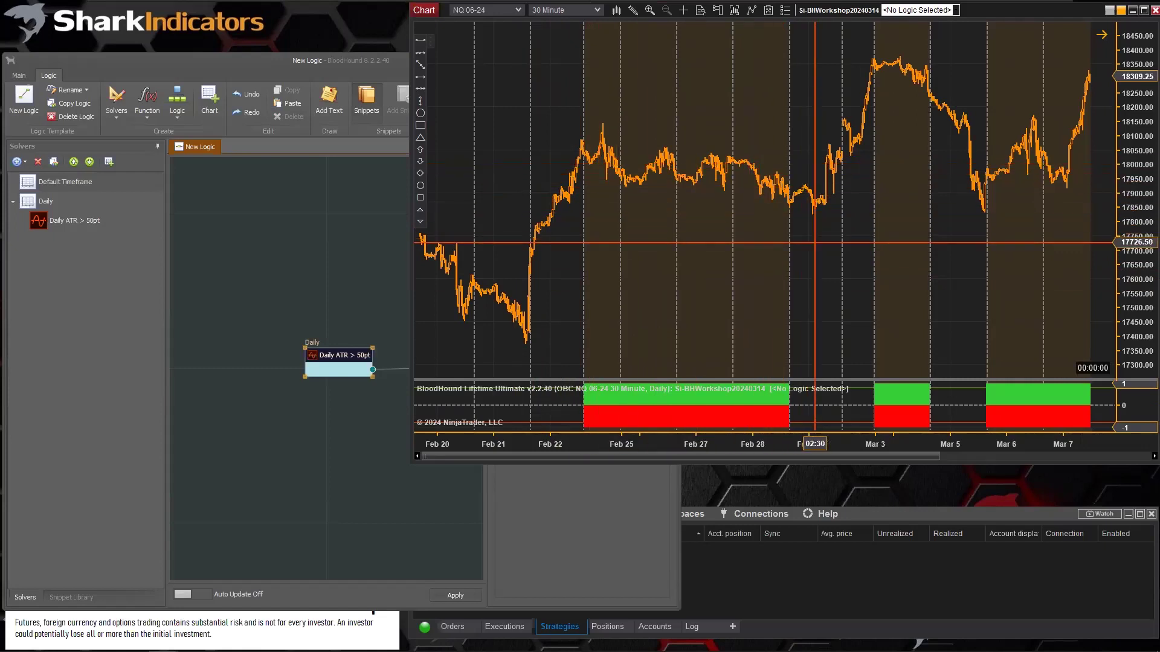
{"action": "left_click_drag", "start_coordinate": [823, 244], "coordinate": [678, 232]}
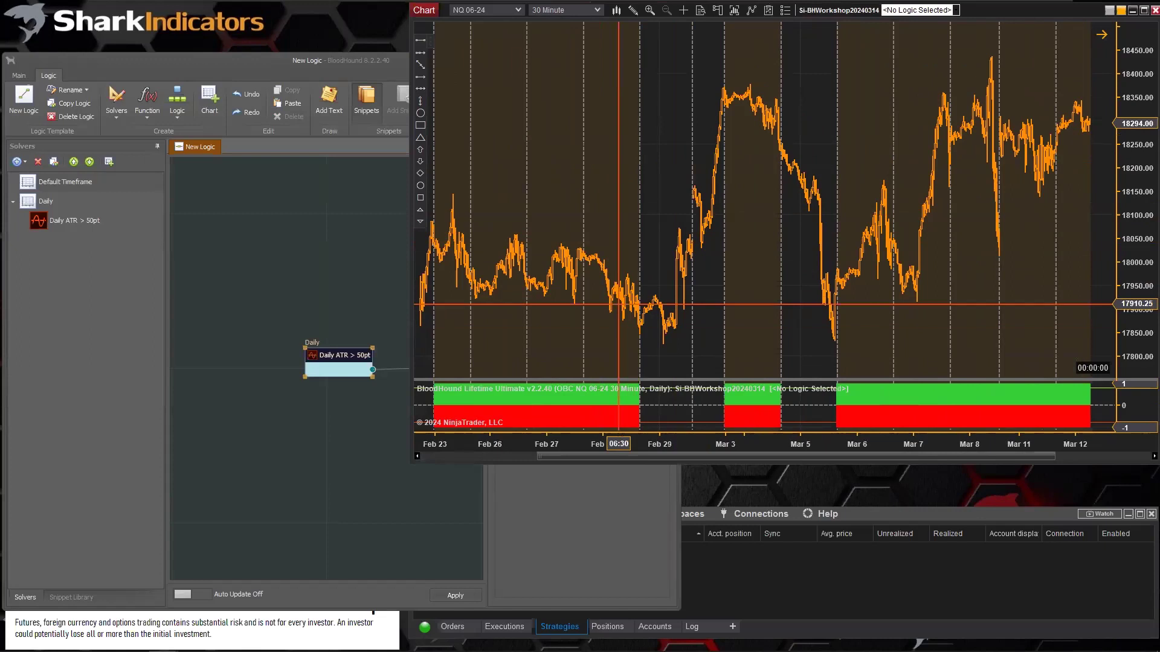
{"action": "scroll", "coordinate": [668, 324], "scroll_direction": "up", "scroll_amount": 3}
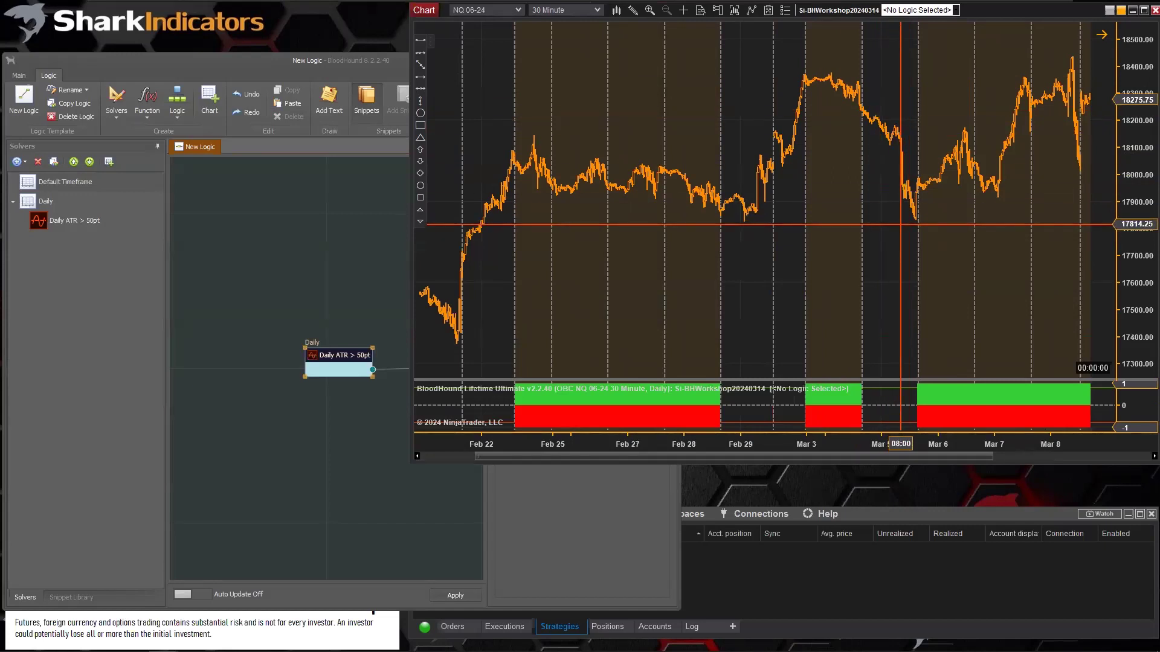
{"action": "left_click_drag", "start_coordinate": [900, 224], "coordinate": [725, 278]}
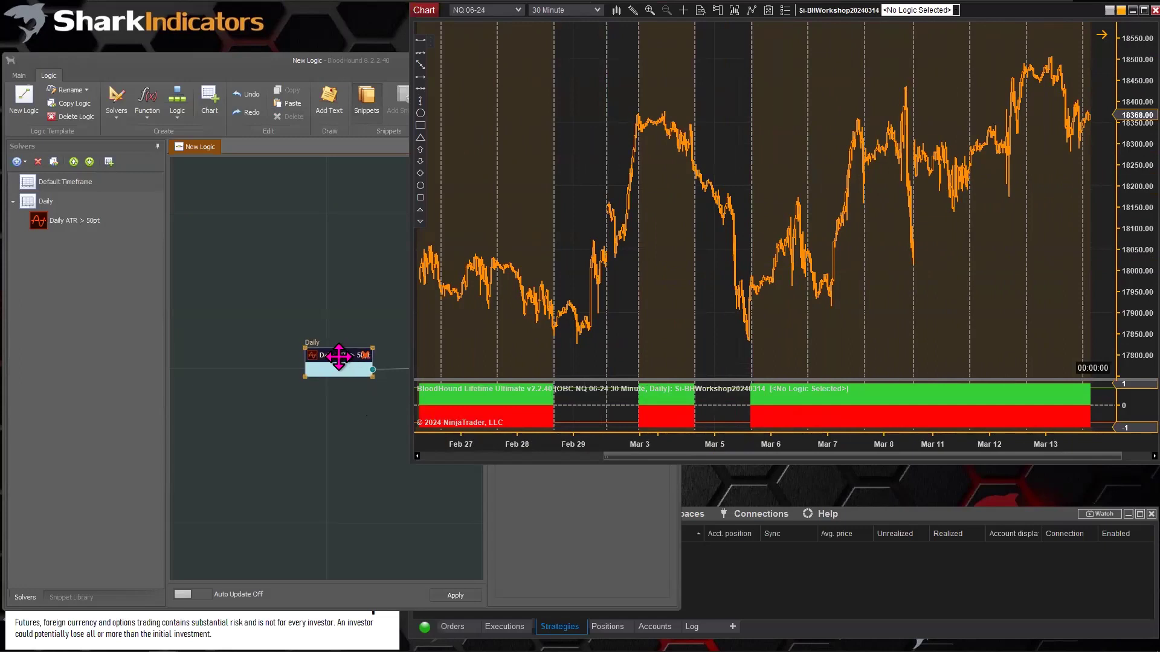
{"action": "left_click_drag", "start_coordinate": [338, 356], "coordinate": [328, 356]}
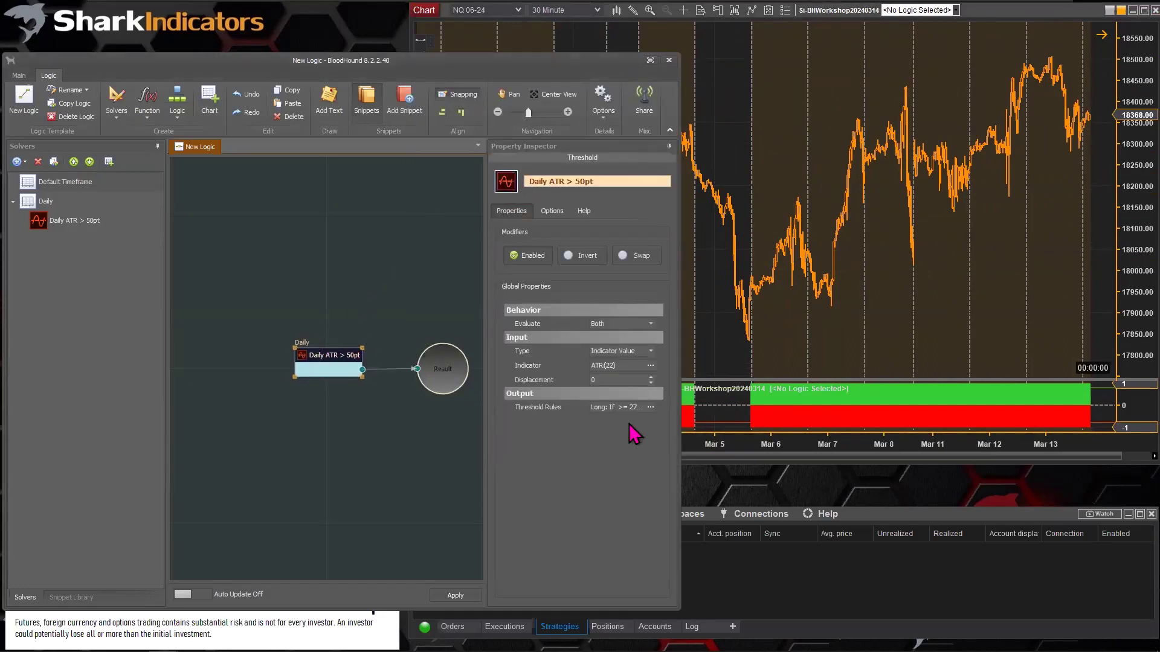
Reopen the Daily ATR node's Threshold Rules and select the Long 275 value.
{"action": "left_click", "coordinate": [651, 407]}
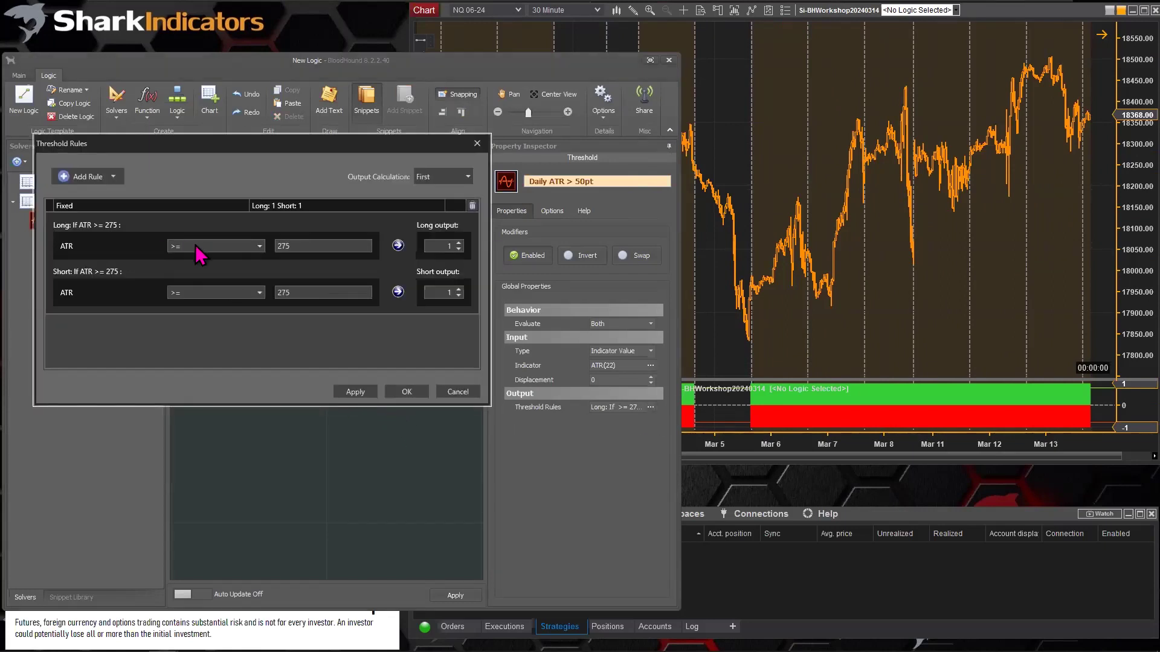
{"action": "double_click", "coordinate": [300, 246]}
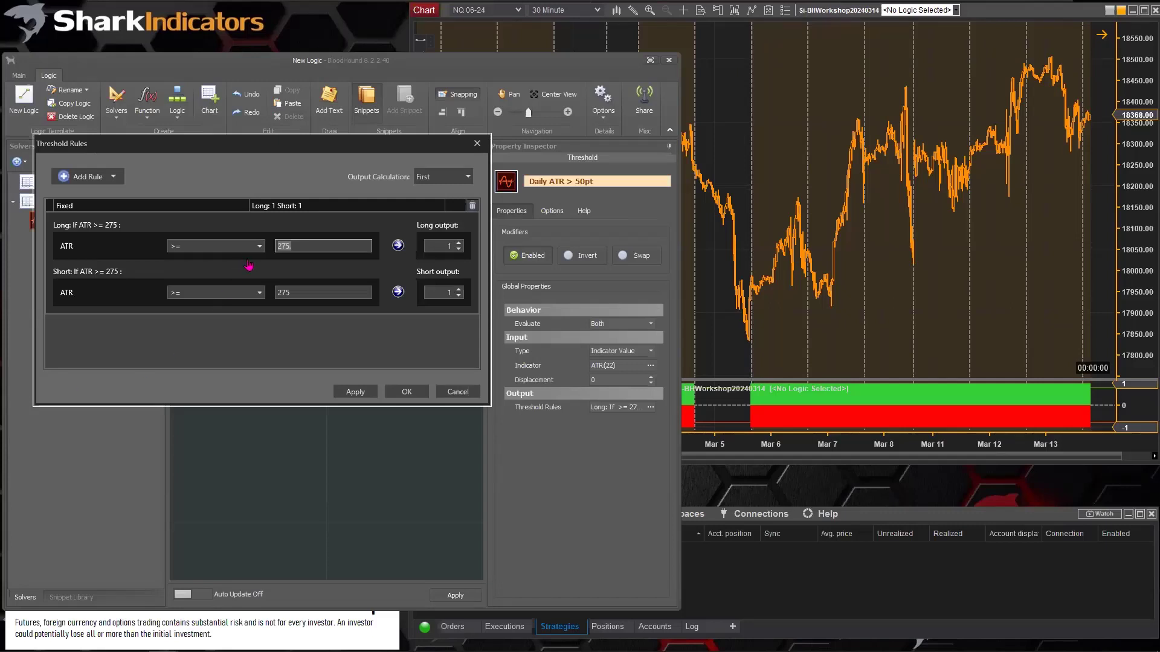
{"action": "double_click", "coordinate": [283, 248]}
{"action": "left_click", "coordinate": [405, 392]}
Close Threshold Rules, then open the Select Indicator list for the ATR(22) input and select ATR.
{"action": "left_click", "coordinate": [408, 394]}
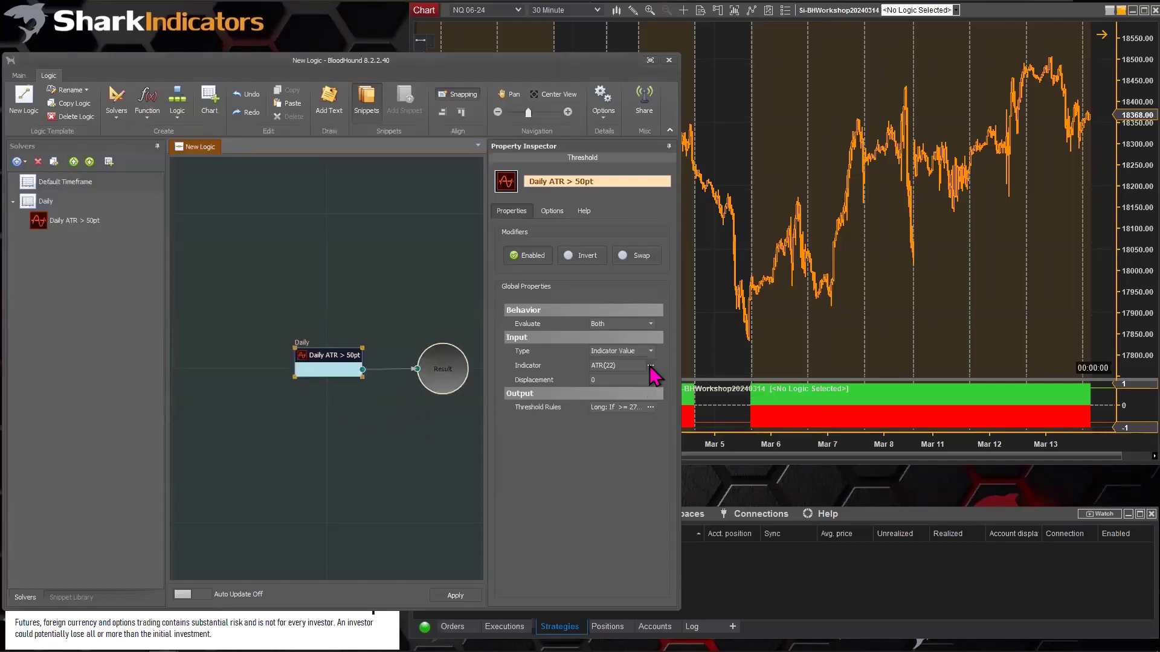
{"action": "left_click", "coordinate": [651, 366]}
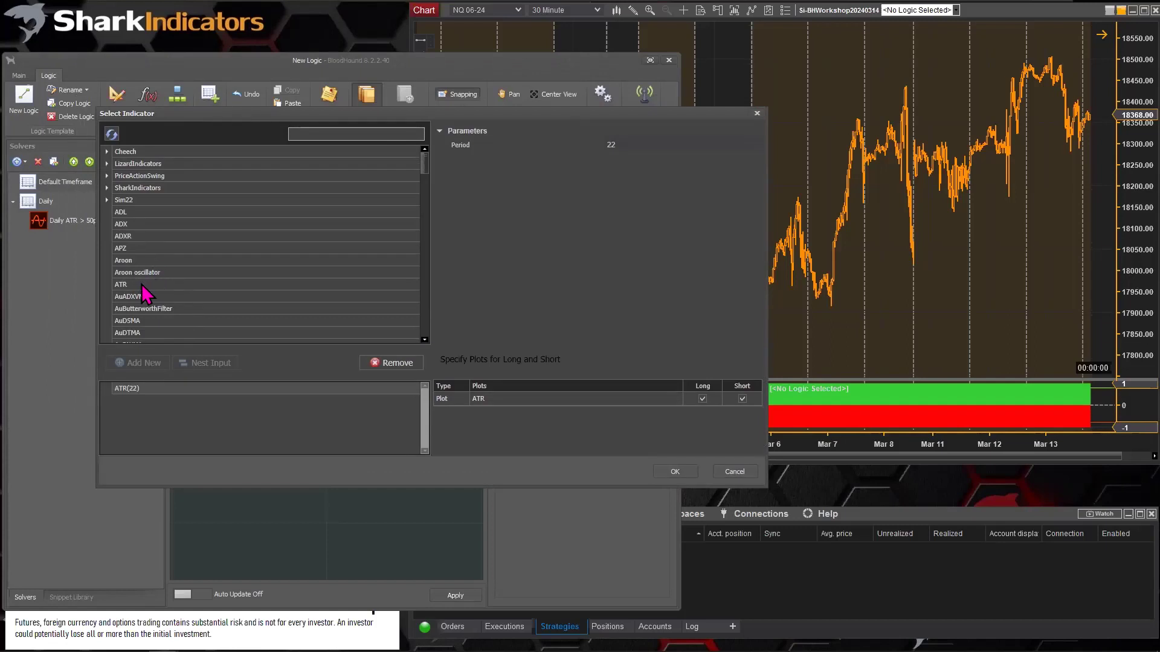
{"action": "left_click", "coordinate": [137, 285]}
{"action": "scroll", "coordinate": [163, 287], "scroll_direction": "down", "scroll_amount": 1}
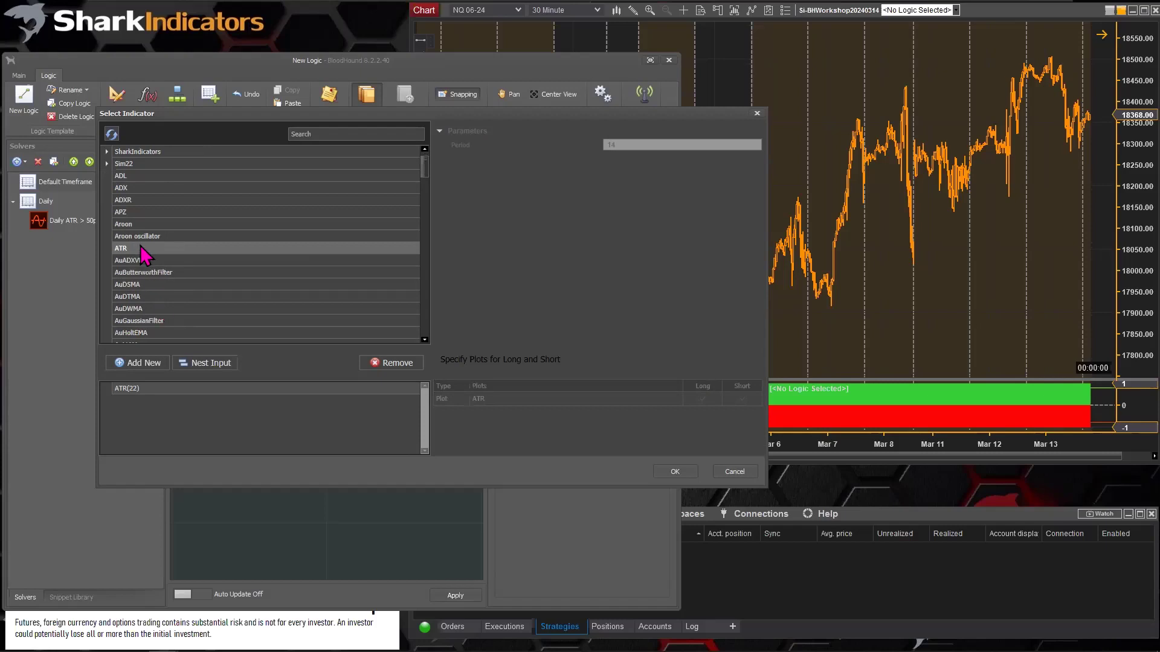
{"action": "mouse_move", "coordinate": [140, 245]}
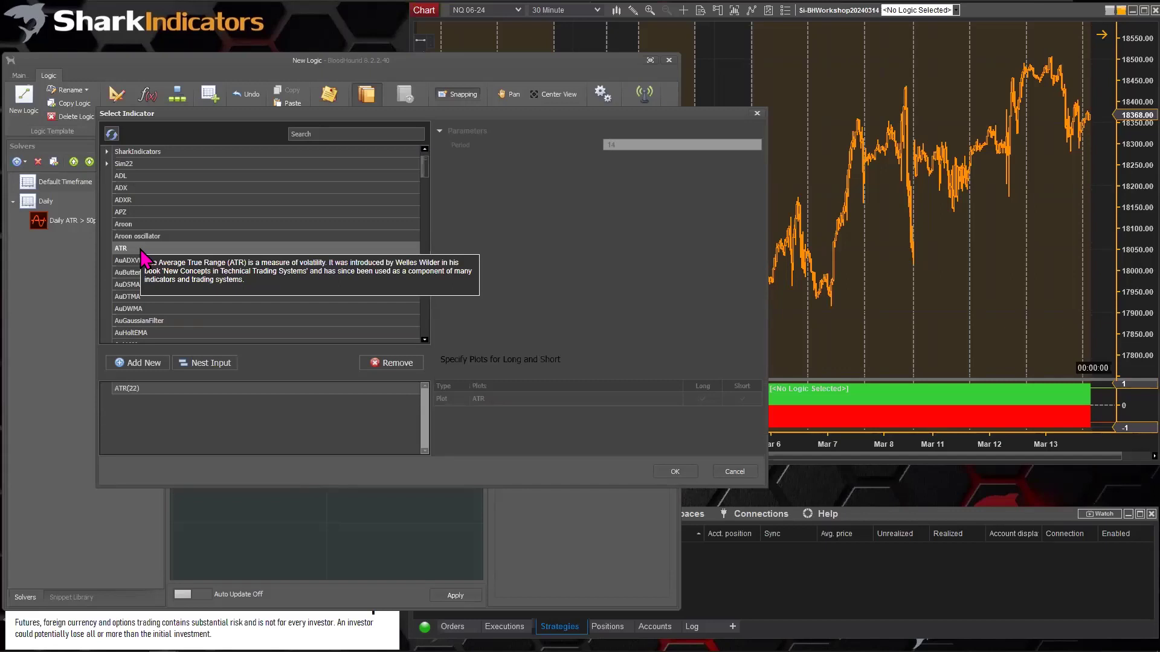
{"action": "mouse_move", "coordinate": [158, 302]}
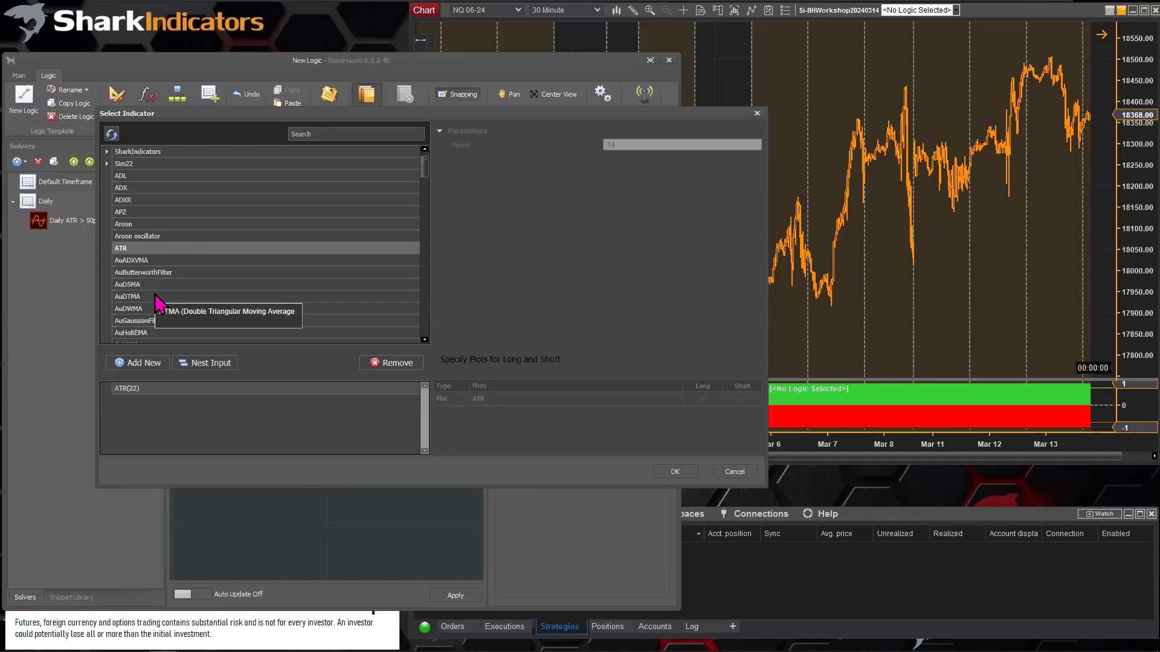
{"action": "mouse_move", "coordinate": [169, 327]}
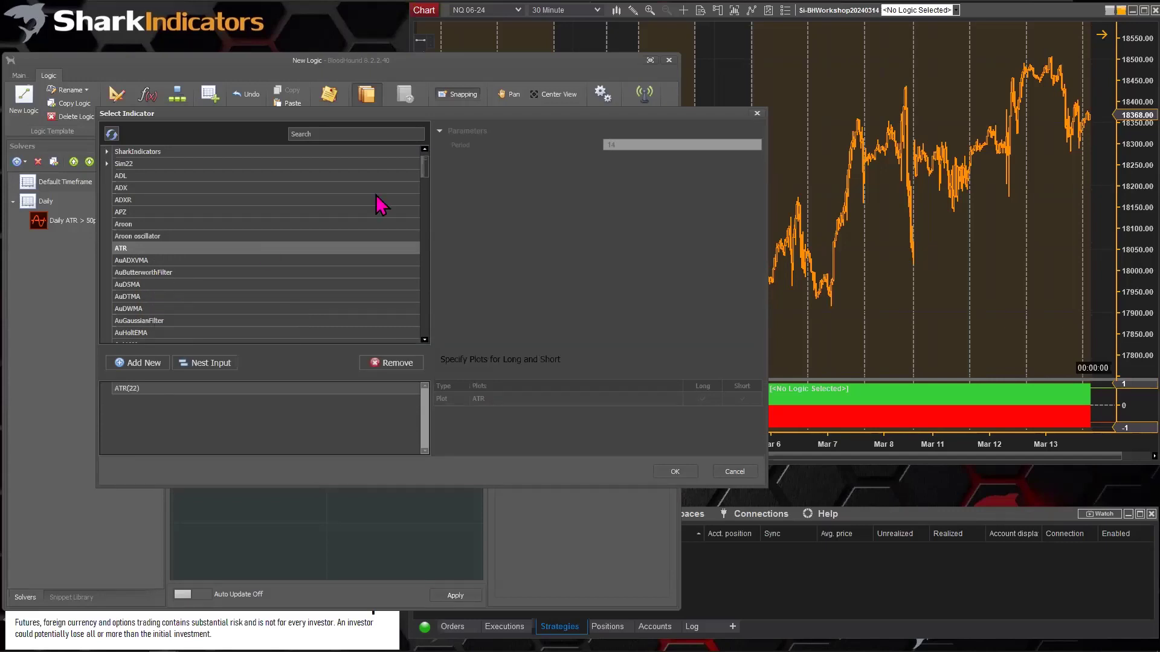
{"action": "left_click_drag", "start_coordinate": [426, 176], "coordinate": [411, 271]}
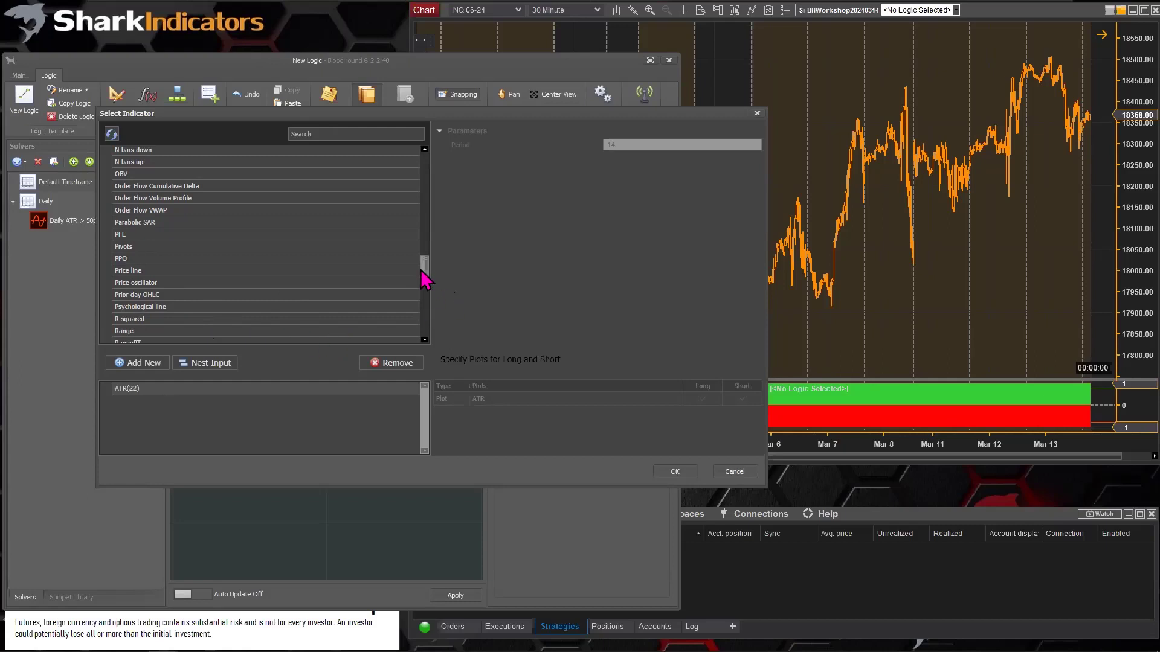
{"action": "scroll", "coordinate": [156, 297], "scroll_direction": "up", "scroll_amount": 15}
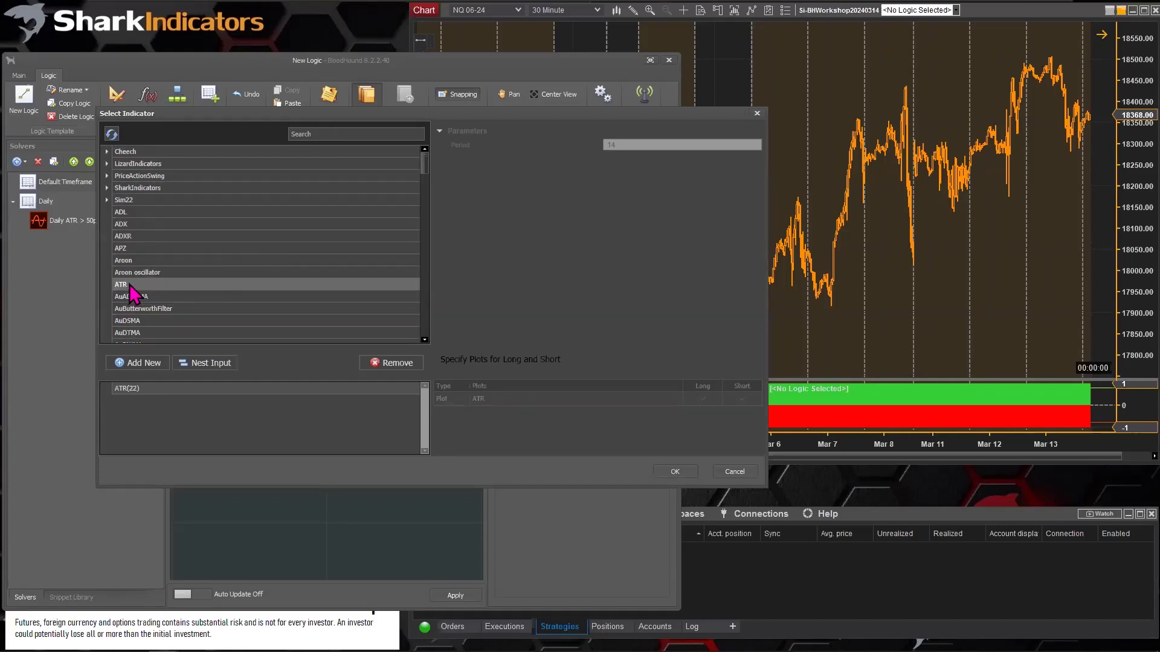
Nest a second ATR in the input and set the nested ATR's period to 22.
{"action": "left_click", "coordinate": [205, 365]}
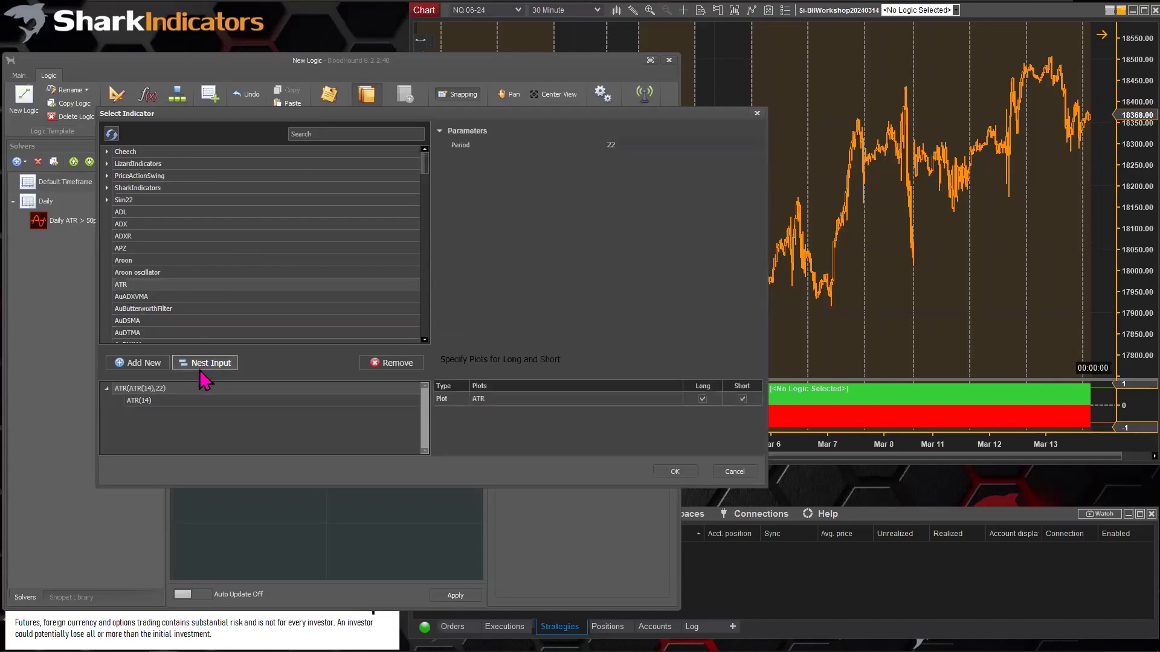
{"action": "left_click", "coordinate": [130, 399]}
{"action": "left_click", "coordinate": [120, 391]}
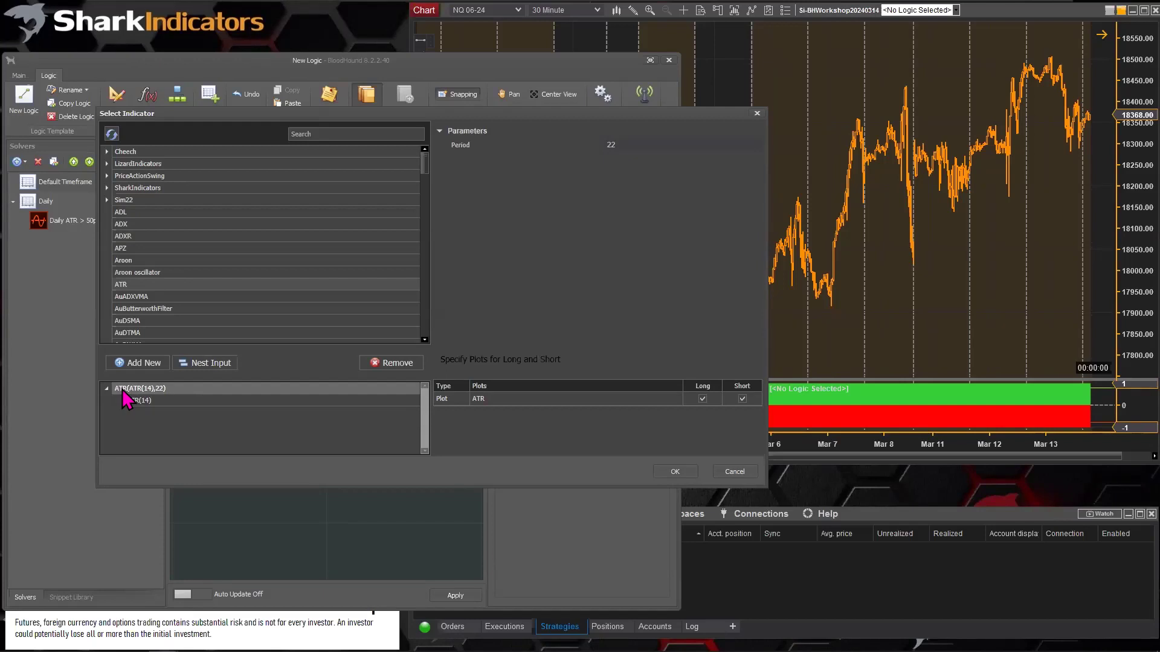
{"action": "left_click", "coordinate": [144, 401]}
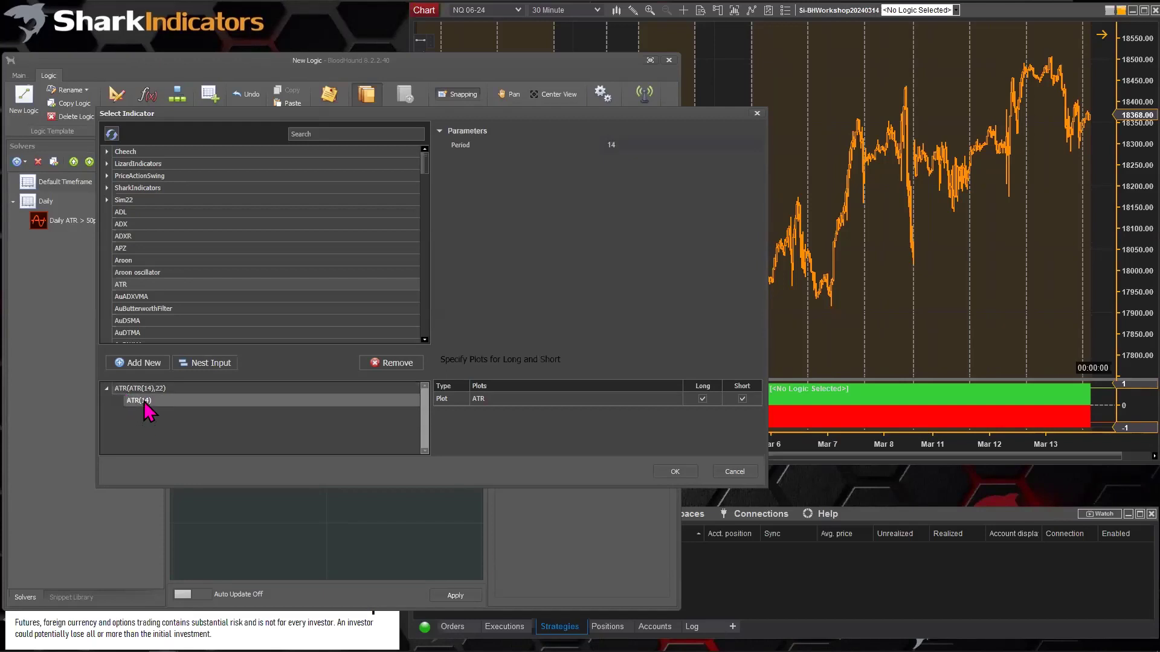
{"action": "left_click", "coordinate": [637, 145]}
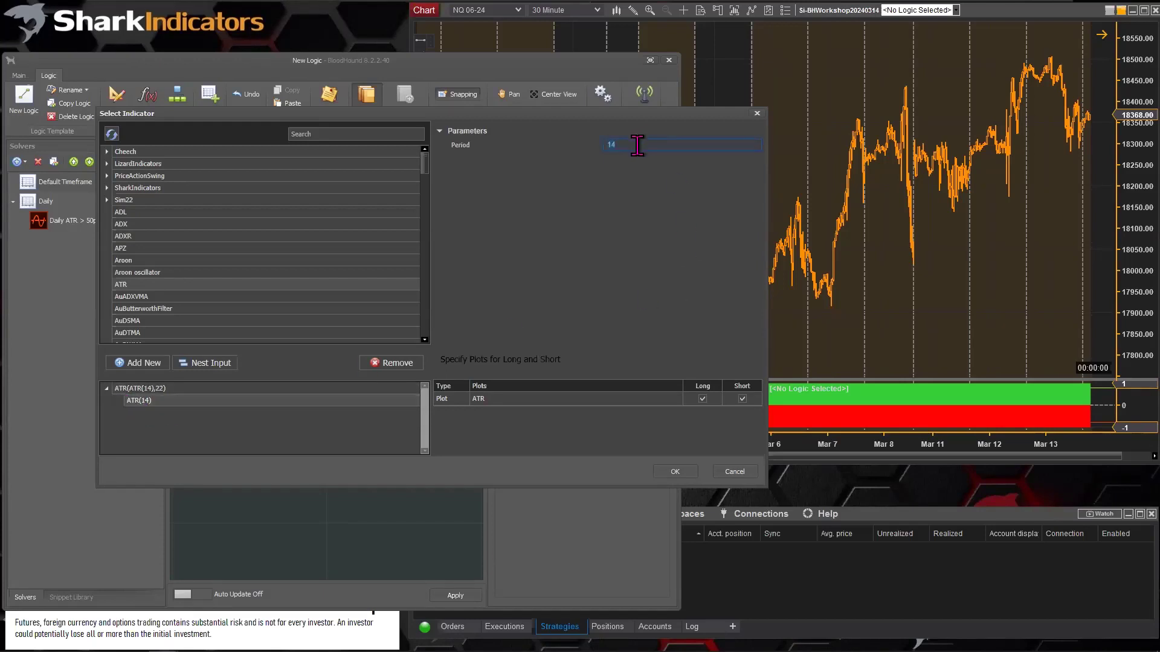
{"action": "type", "text": "22"}
{"action": "left_click", "coordinate": [136, 400]}
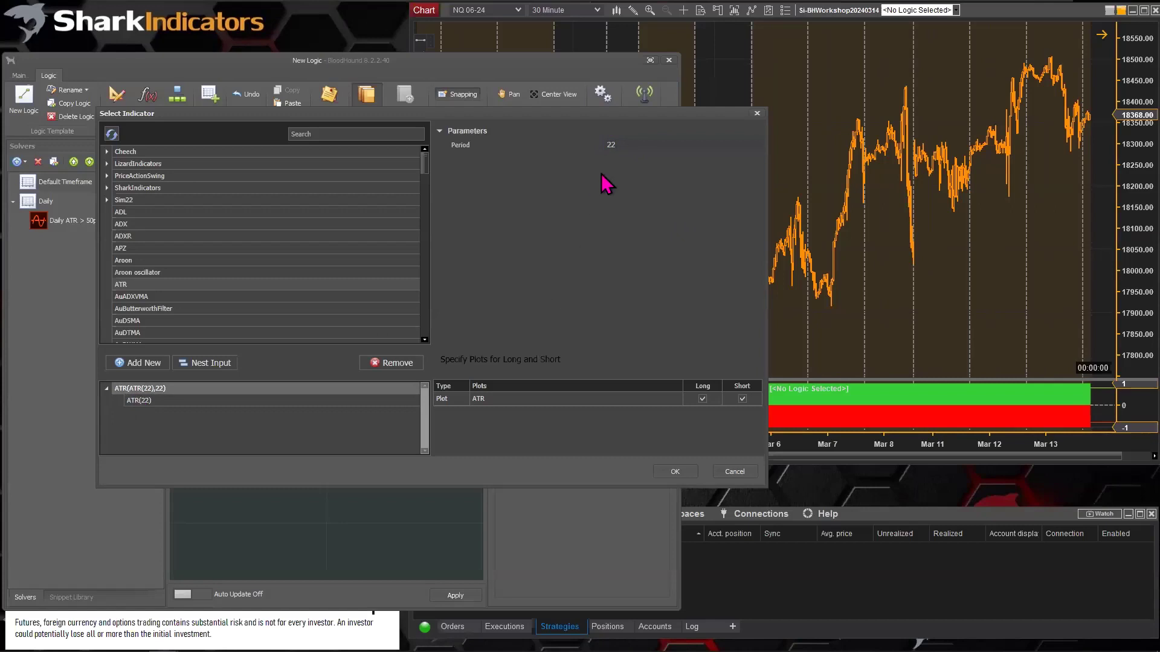
Set the outer ATR's period to 6 so the input reads ATR(ATR(22),6).
{"action": "left_click", "coordinate": [621, 145]}
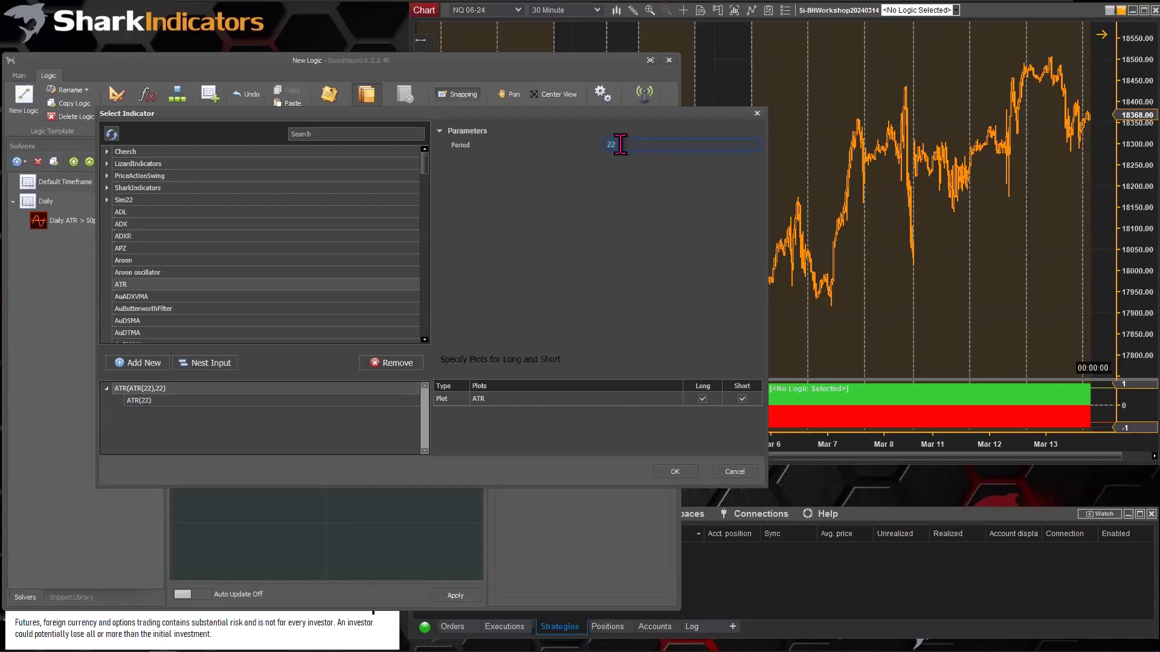
{"action": "type", "text": "06"}
{"action": "type", "text": "0"}
{"action": "left_click", "coordinate": [142, 401]}
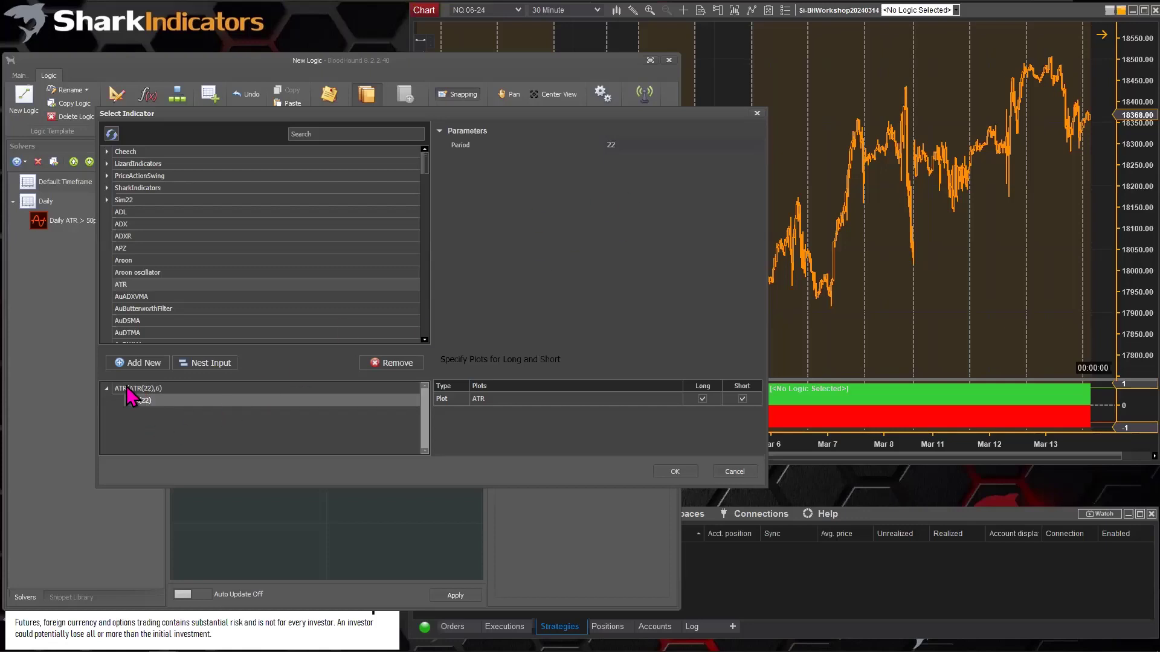
{"action": "left_click", "coordinate": [125, 389]}
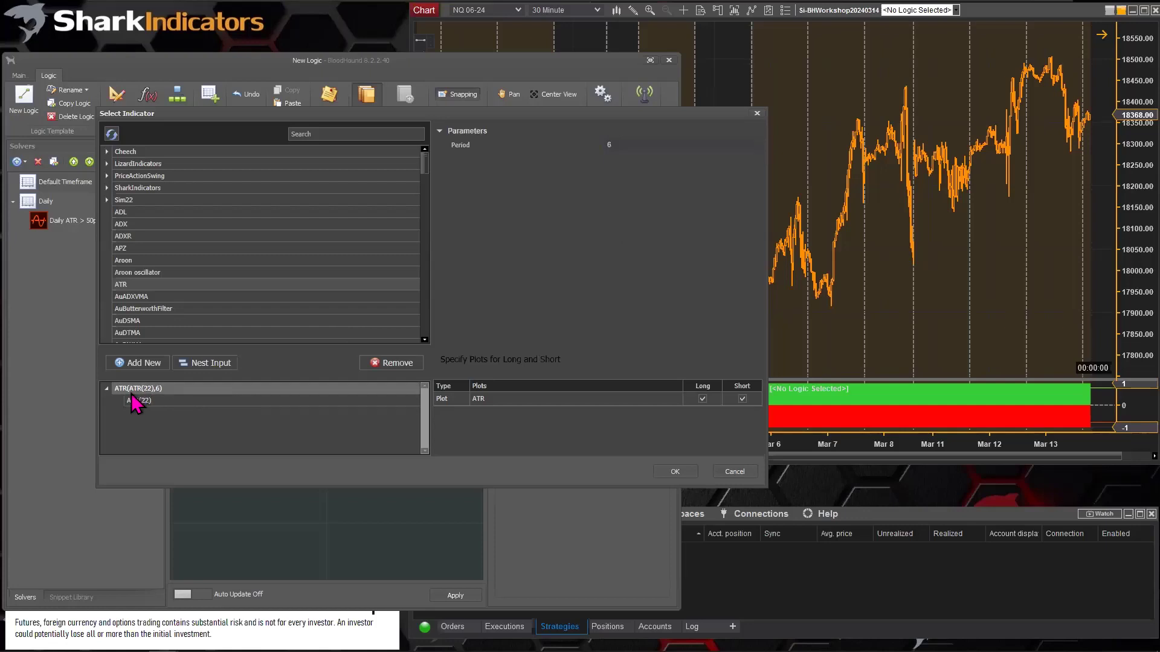
Close the indicator picker and reopen the ATR node's Threshold Rules.
{"action": "double_click", "coordinate": [163, 402]}
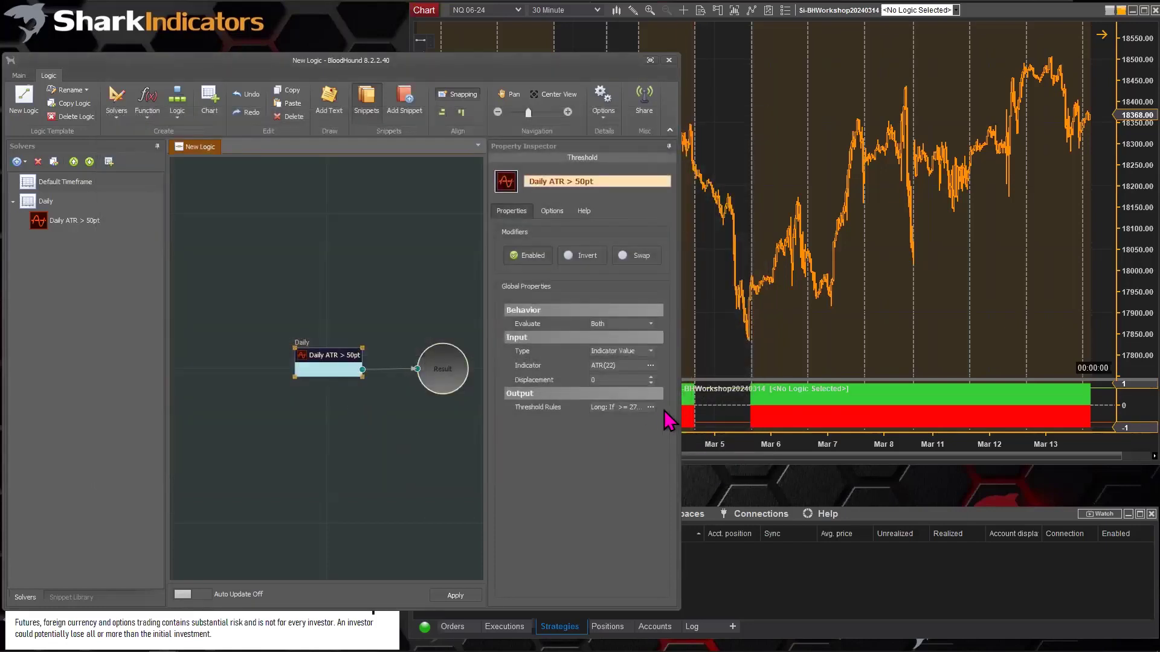
{"action": "left_click", "coordinate": [649, 408]}
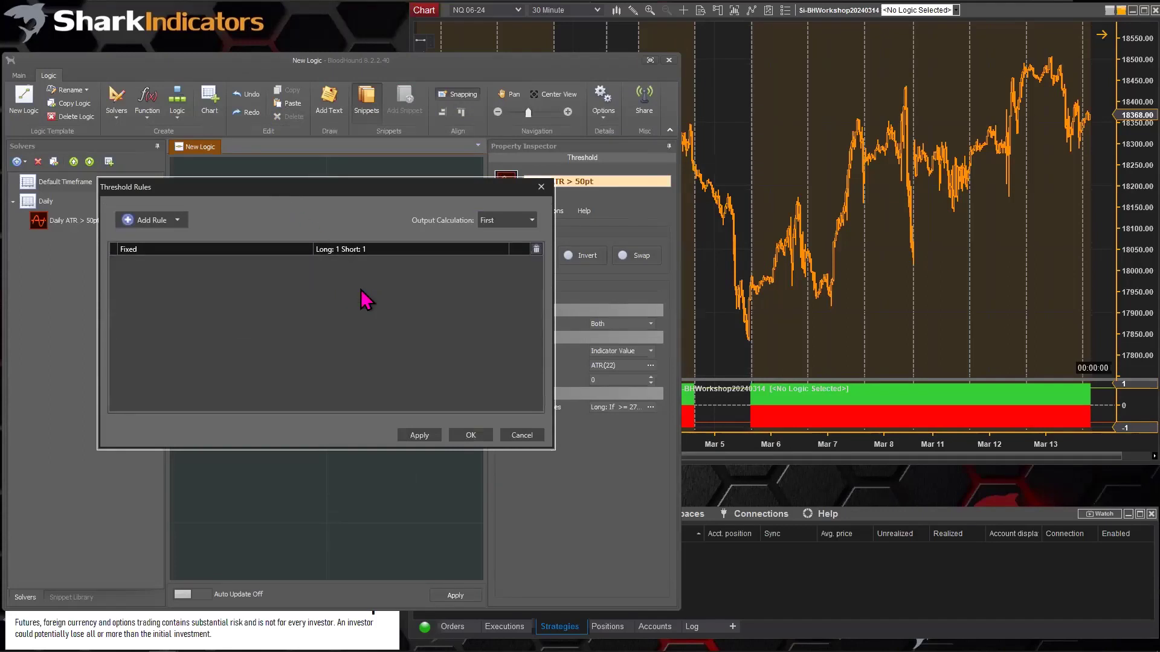
Expand the Fixed rule and place the caret in the Long and Short ATR >= 275 value fields.
{"action": "left_click", "coordinate": [383, 256]}
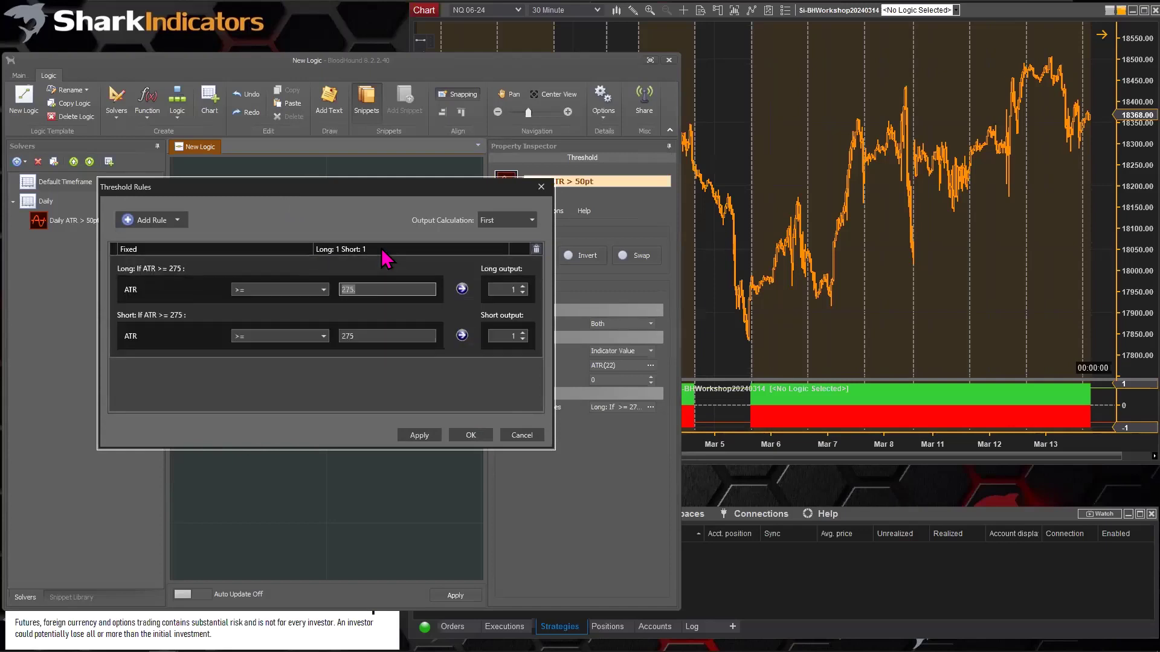
{"action": "double_click", "coordinate": [366, 289]}
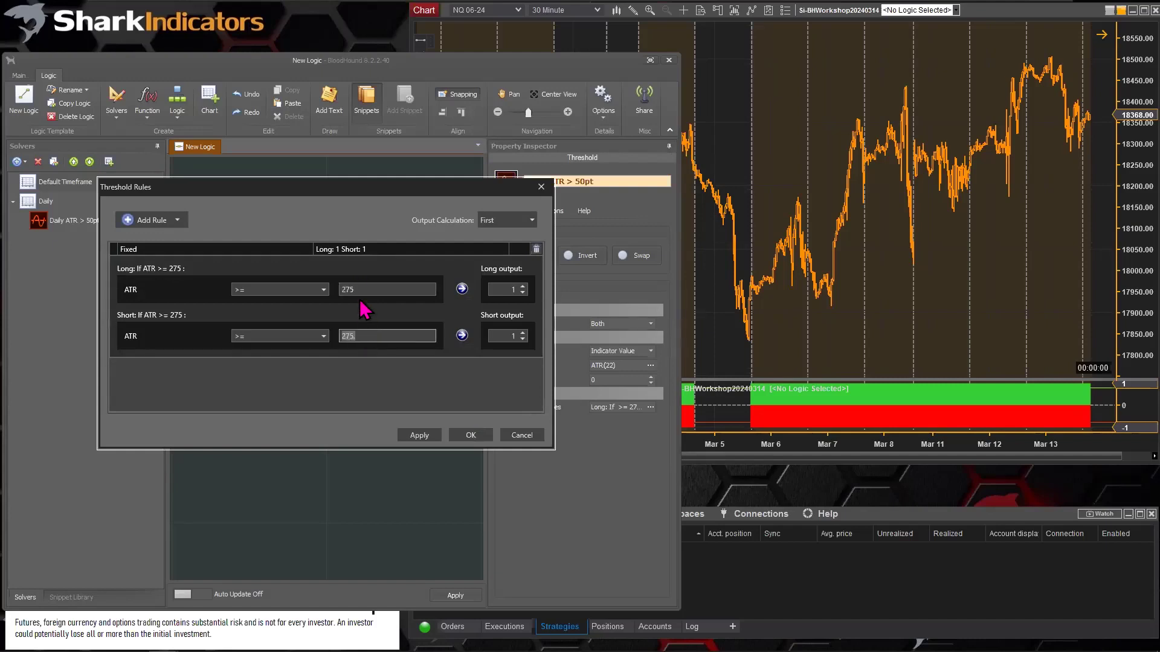
{"action": "double_click", "coordinate": [360, 337]}
{"action": "double_click", "coordinate": [362, 288]}
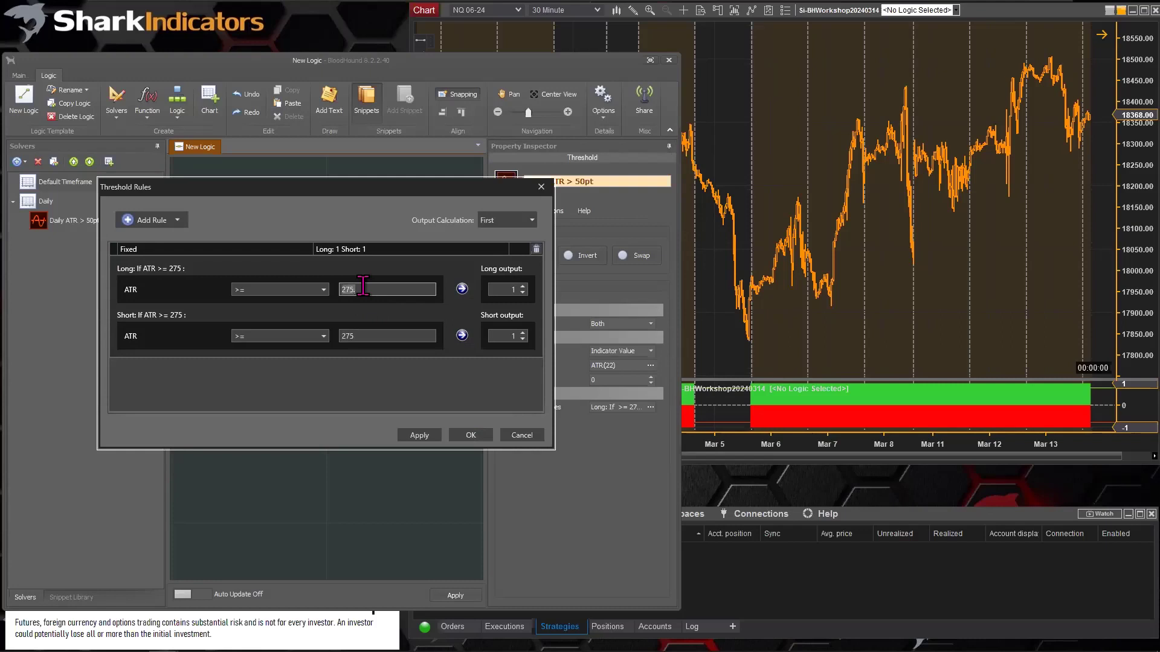
{"action": "left_click", "coordinate": [363, 336]}
{"action": "left_click", "coordinate": [358, 289]}
{"action": "type", "text": "."}
{"action": "double_click", "coordinate": [358, 289]}
{"action": "left_click", "coordinate": [362, 290]}
{"action": "left_click", "coordinate": [340, 289]}
Change the Short and Long ATR thresholds from 275 to 50 and confirm the rules.
{"action": "left_click", "coordinate": [371, 336]}
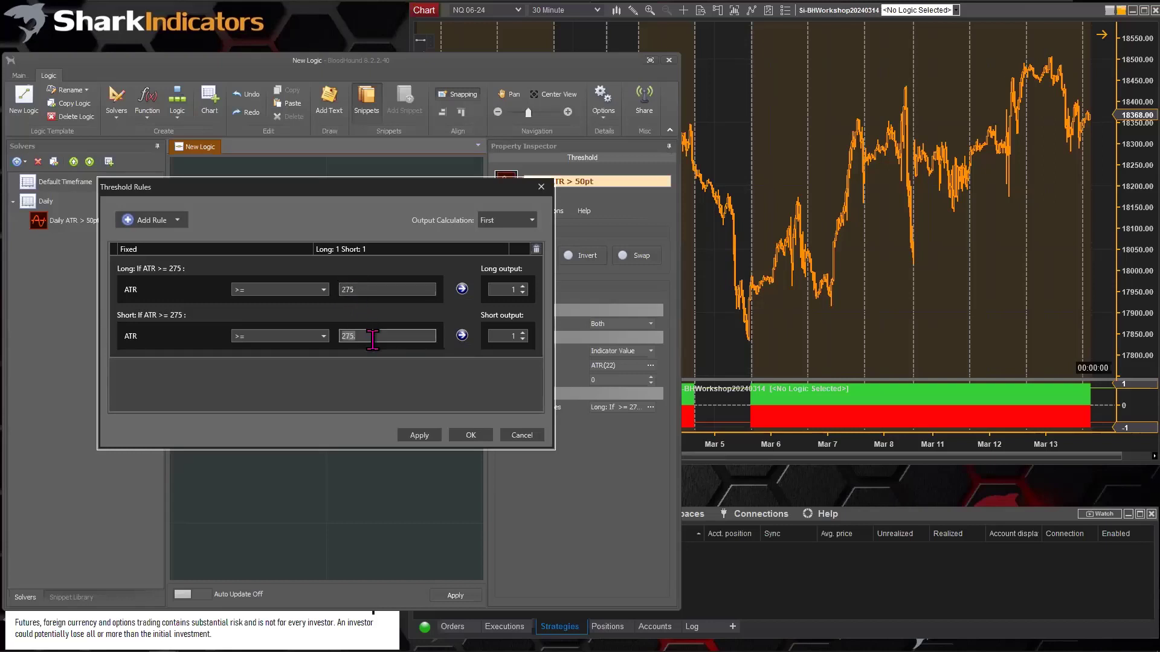
{"action": "type", "text": "50"}
{"action": "left_click", "coordinate": [362, 290]}
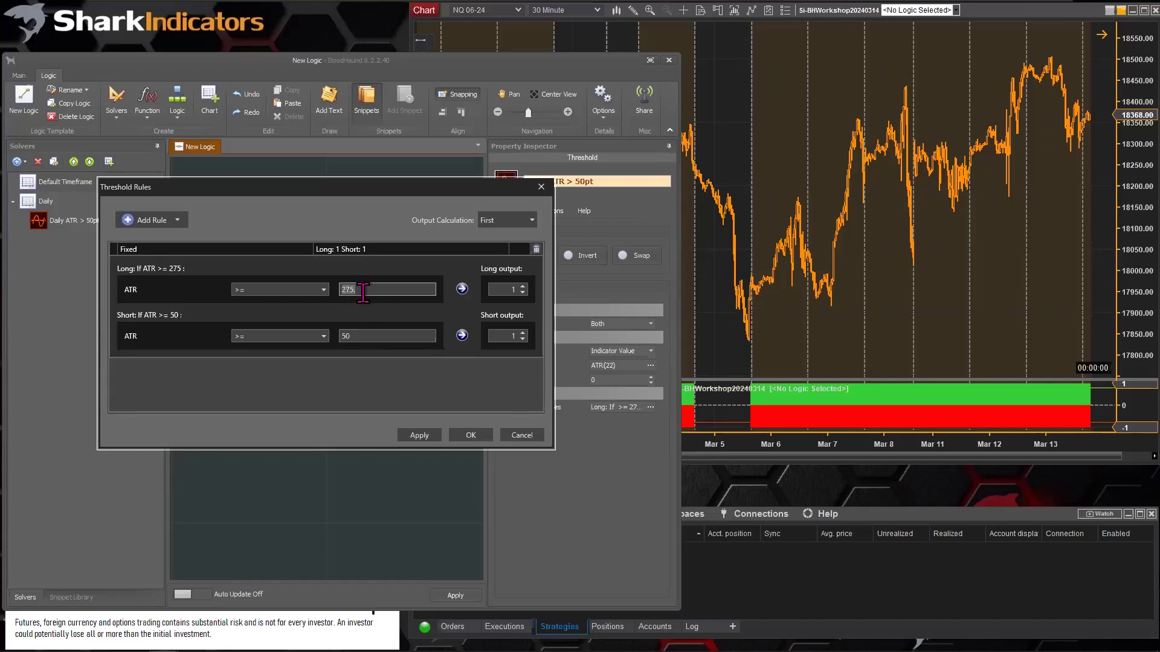
{"action": "type", "text": "50"}
{"action": "key", "text": "Return"}
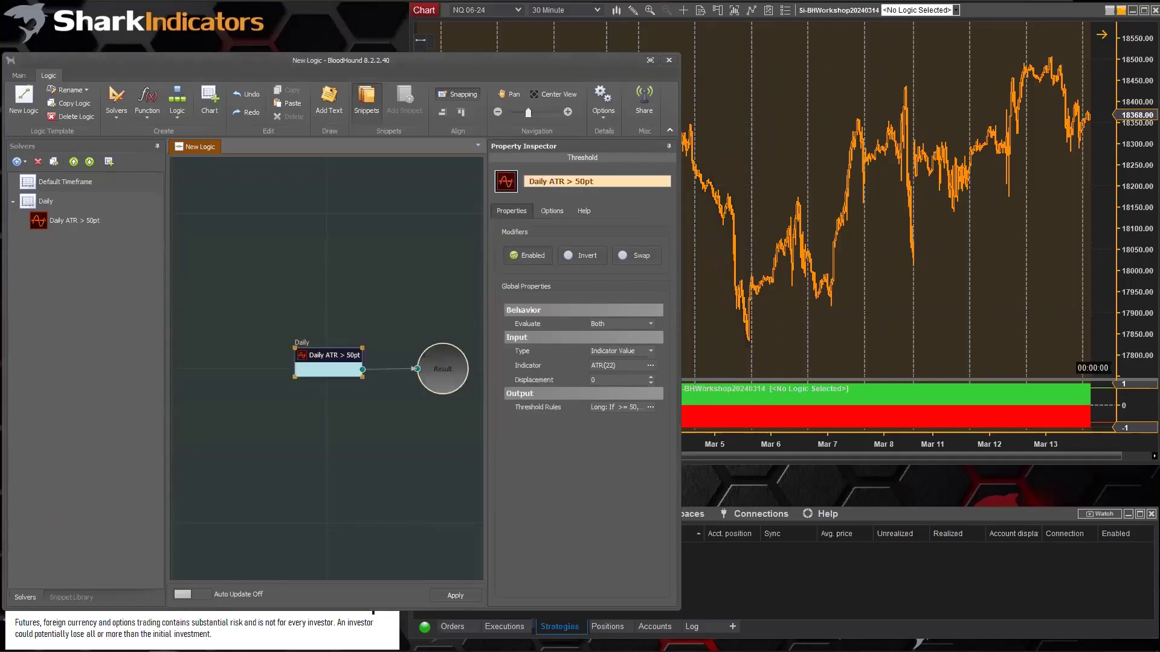